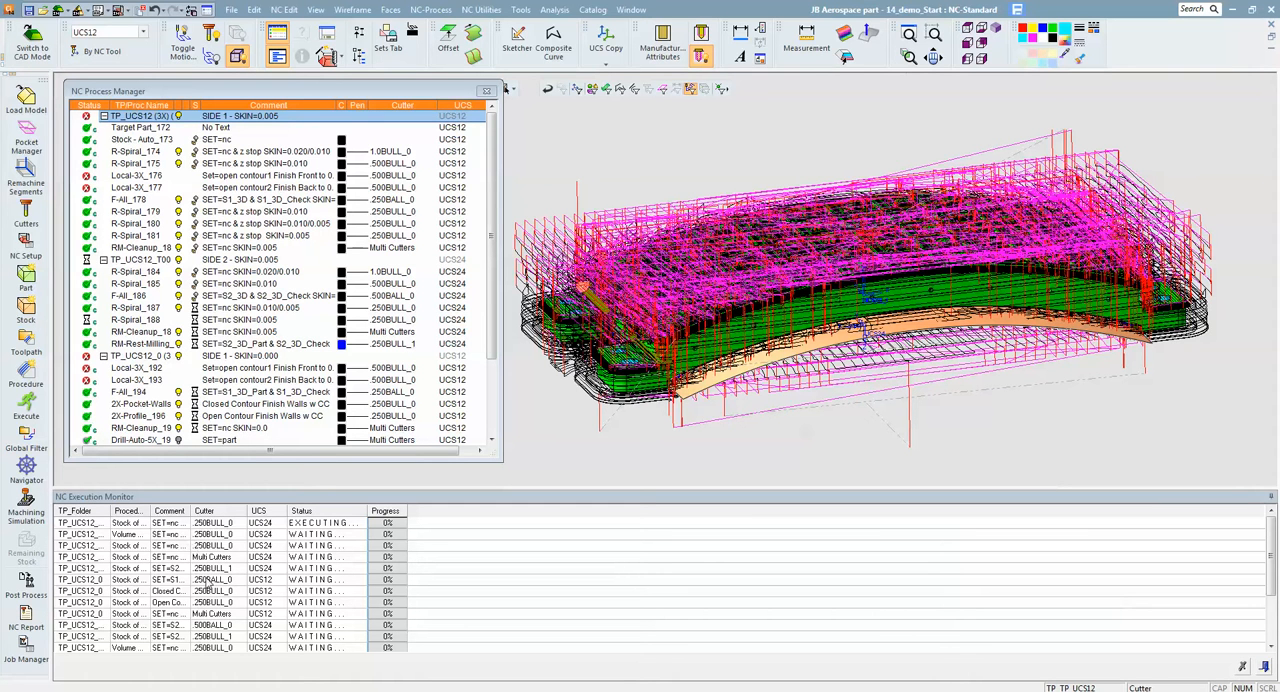
# - Hide the toolpath motions of all four toolpath folders, Side 1 and Side 2 at both SKIN=0.005 and SKIN=0.000
pyautogui.click(180, 117)
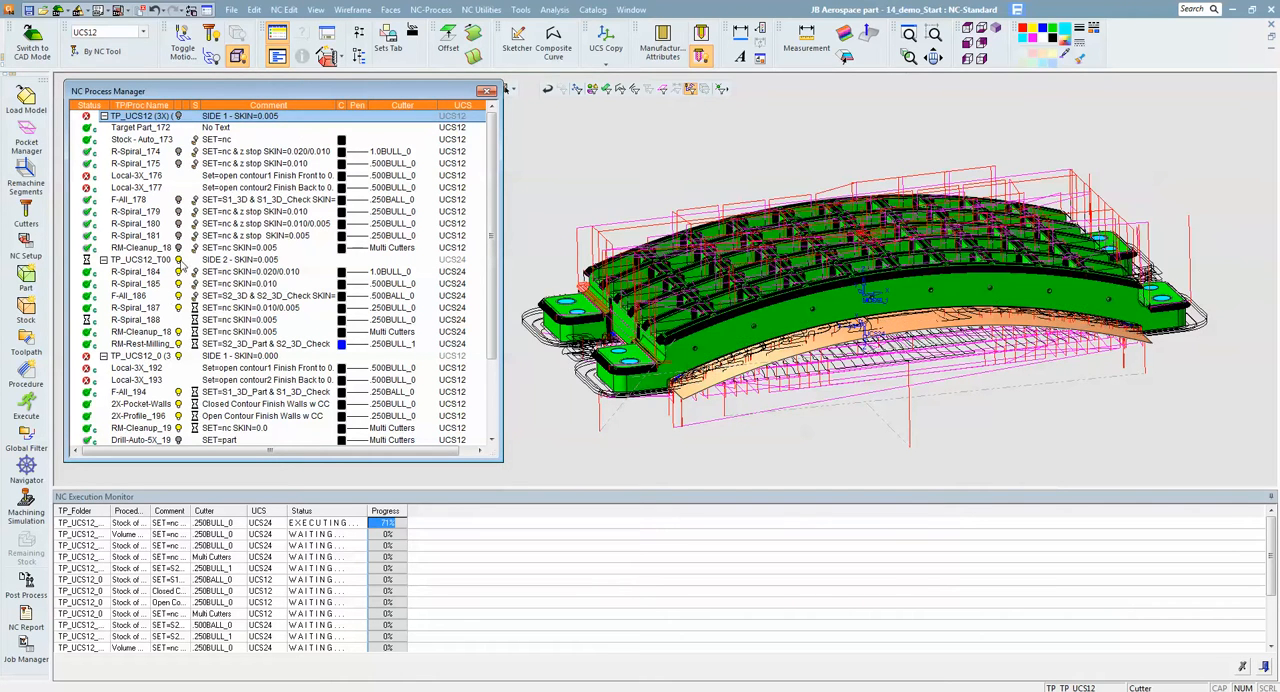
pyautogui.click(180, 260)
pyautogui.click(180, 358)
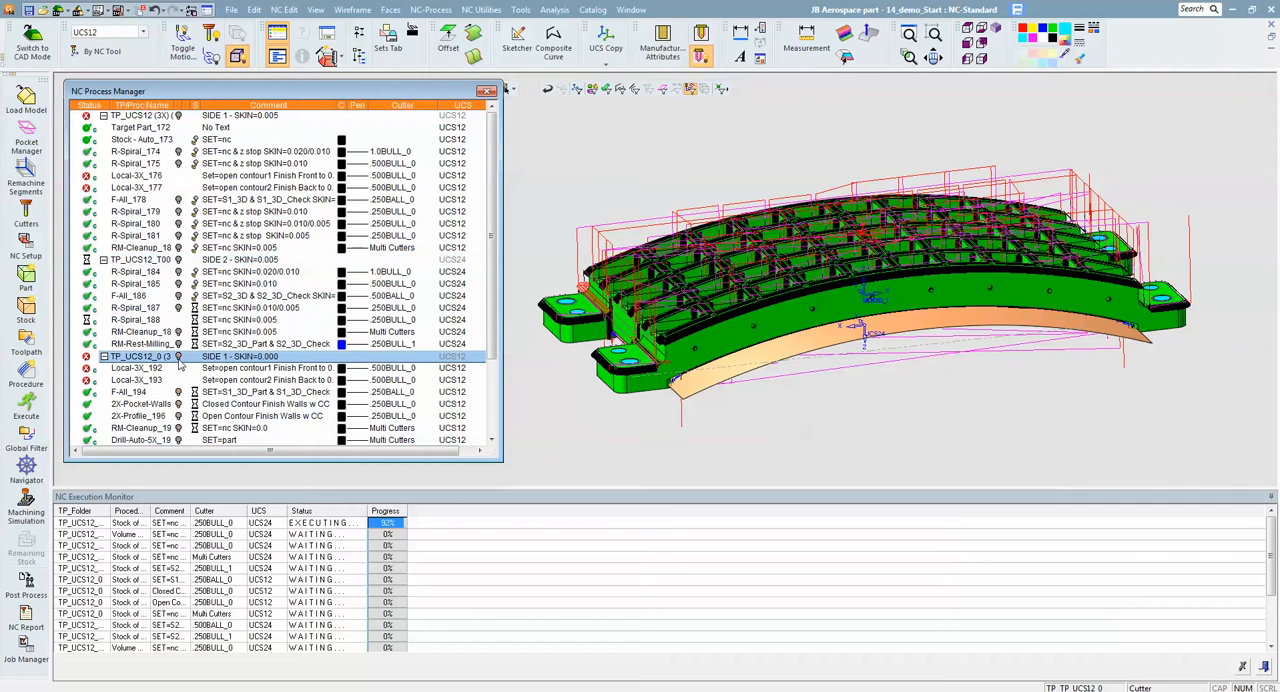
pyautogui.scroll(-3, 497, 372)
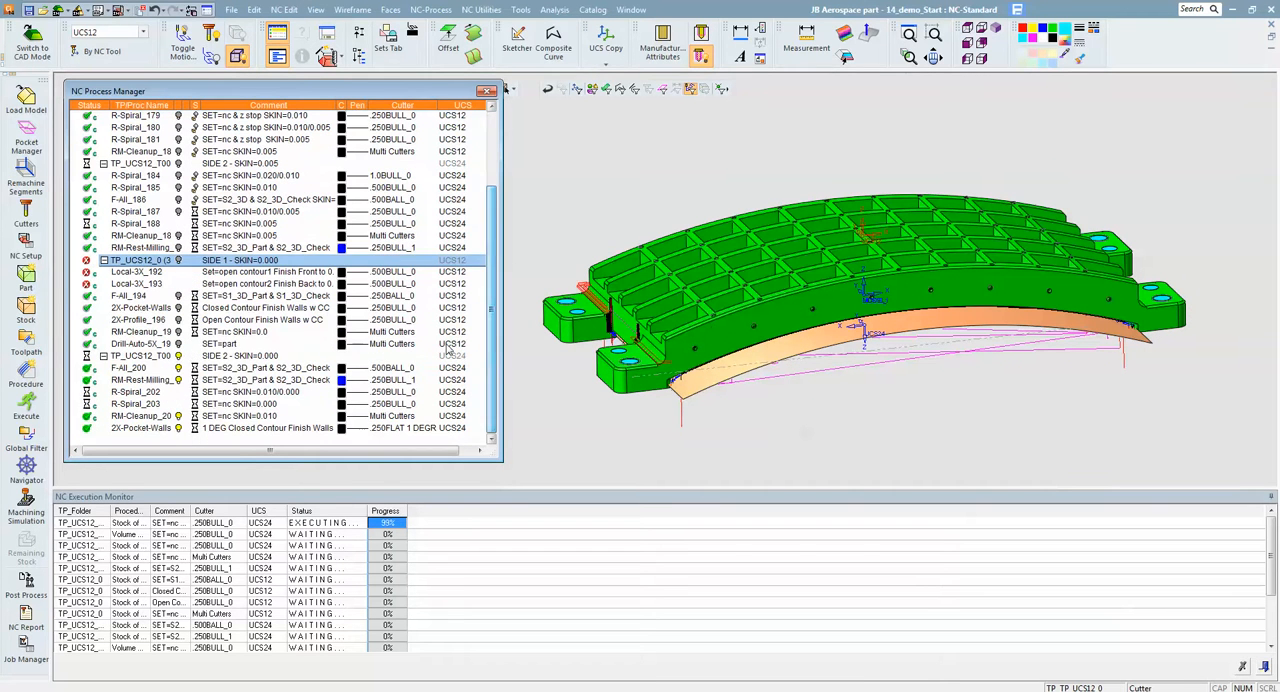
pyautogui.click(482, 356)
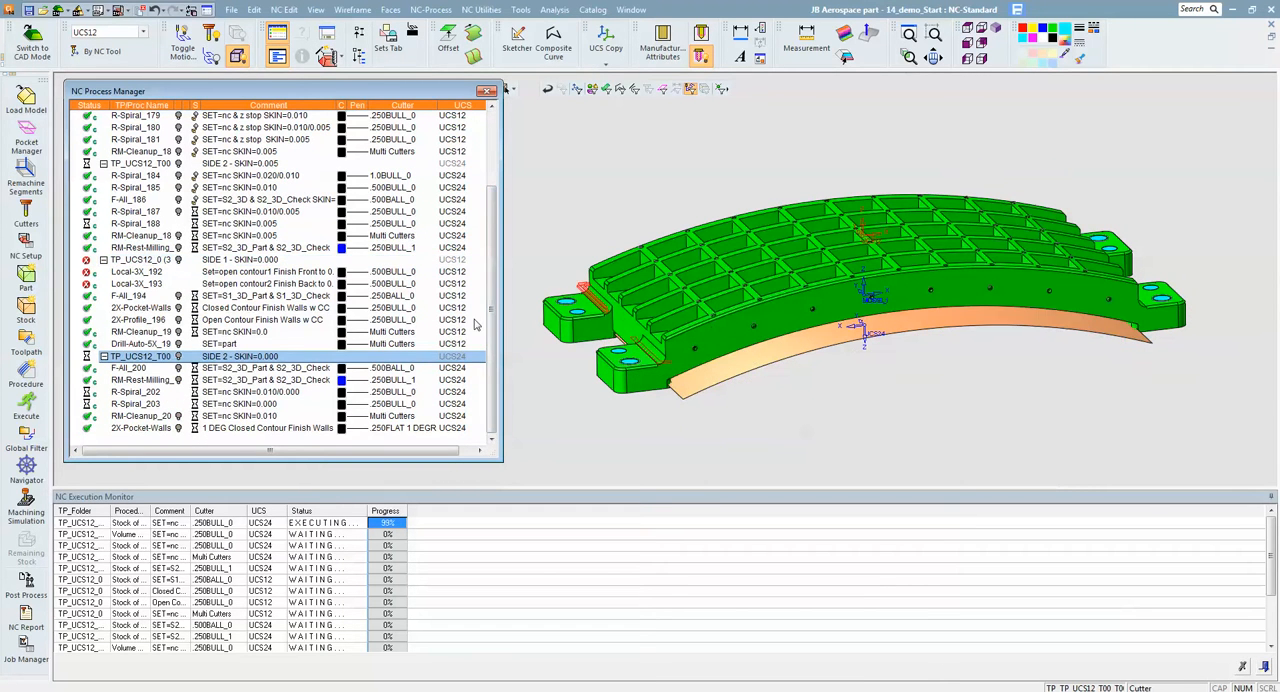
pyautogui.scroll(4, 256, 190)
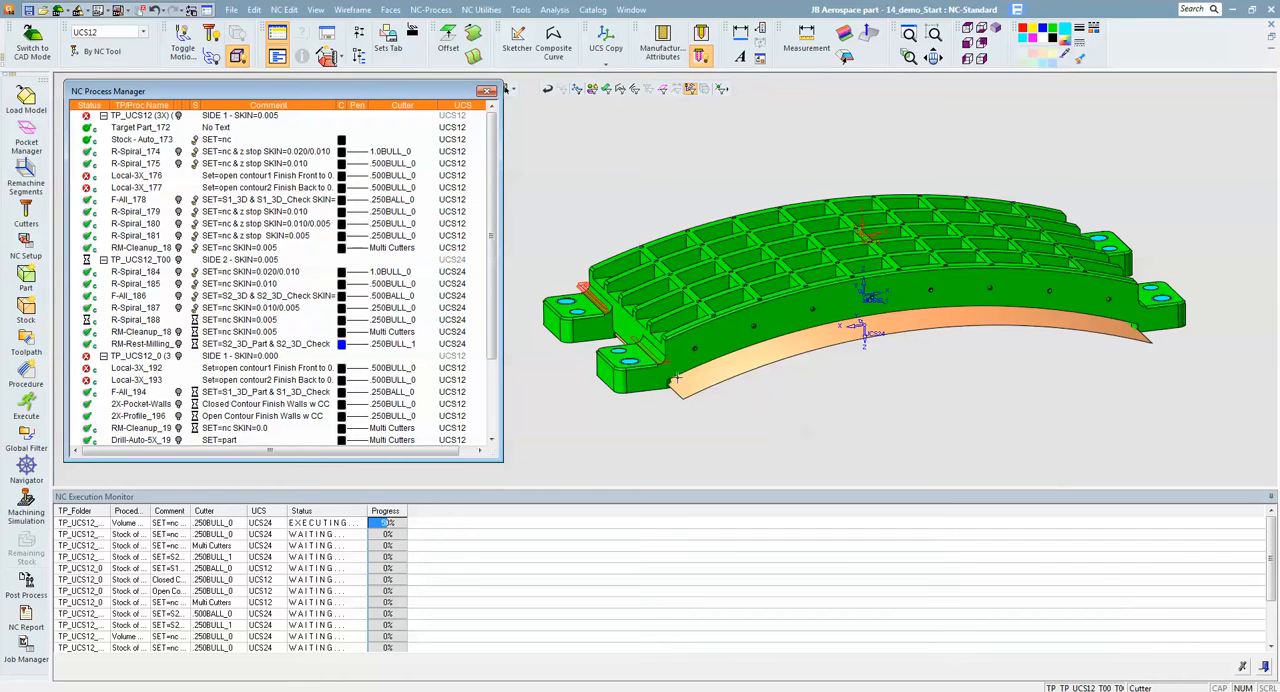
# - Switch to CAD mode and hide the curved cylindrical face beneath the part
pyautogui.moveTo(1195, 284); pyautogui.dragTo(864, 310, button='middle')
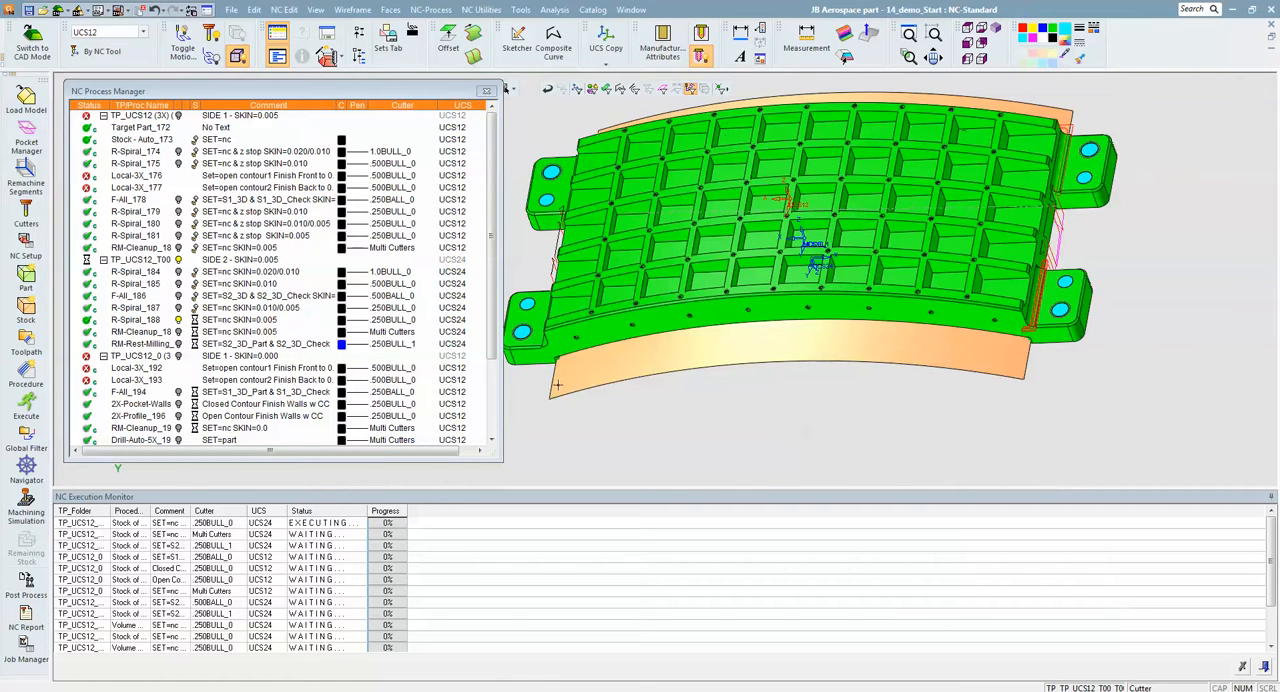
pyautogui.moveTo(985, 284); pyautogui.dragTo(940, 288, button='middle')
pyautogui.moveTo(1012, 325); pyautogui.dragTo(991, 296, button='middle')
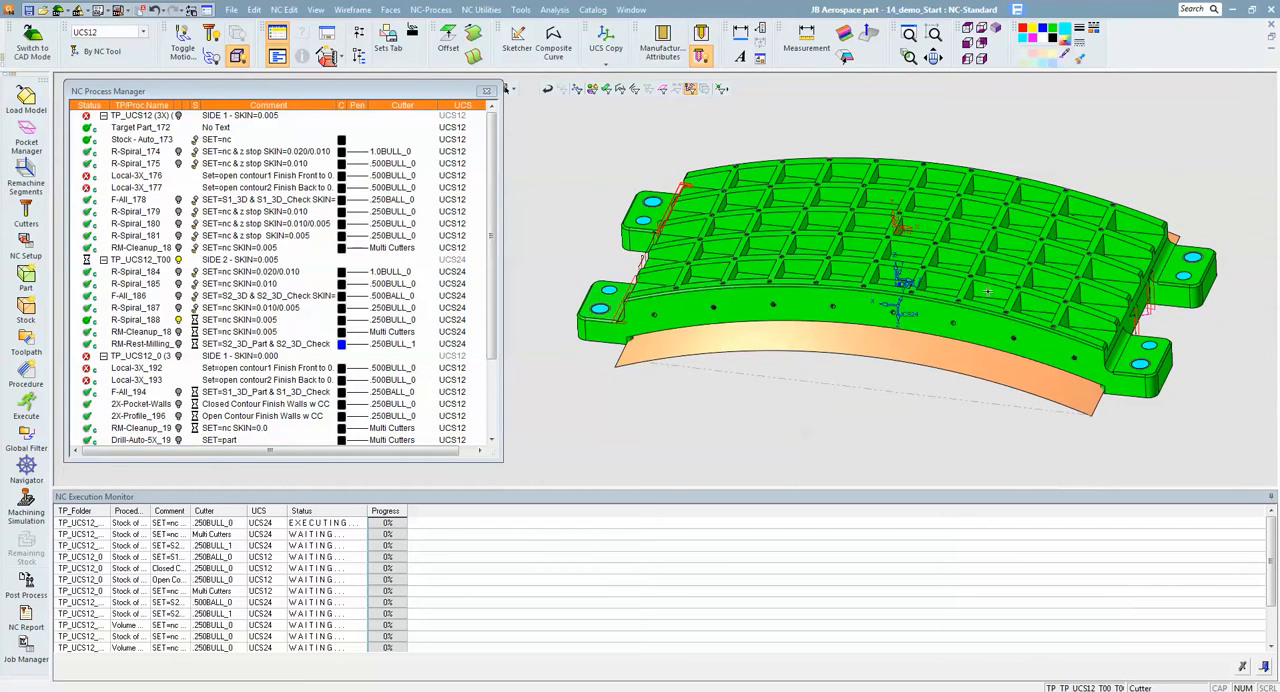
pyautogui.click(37, 50)
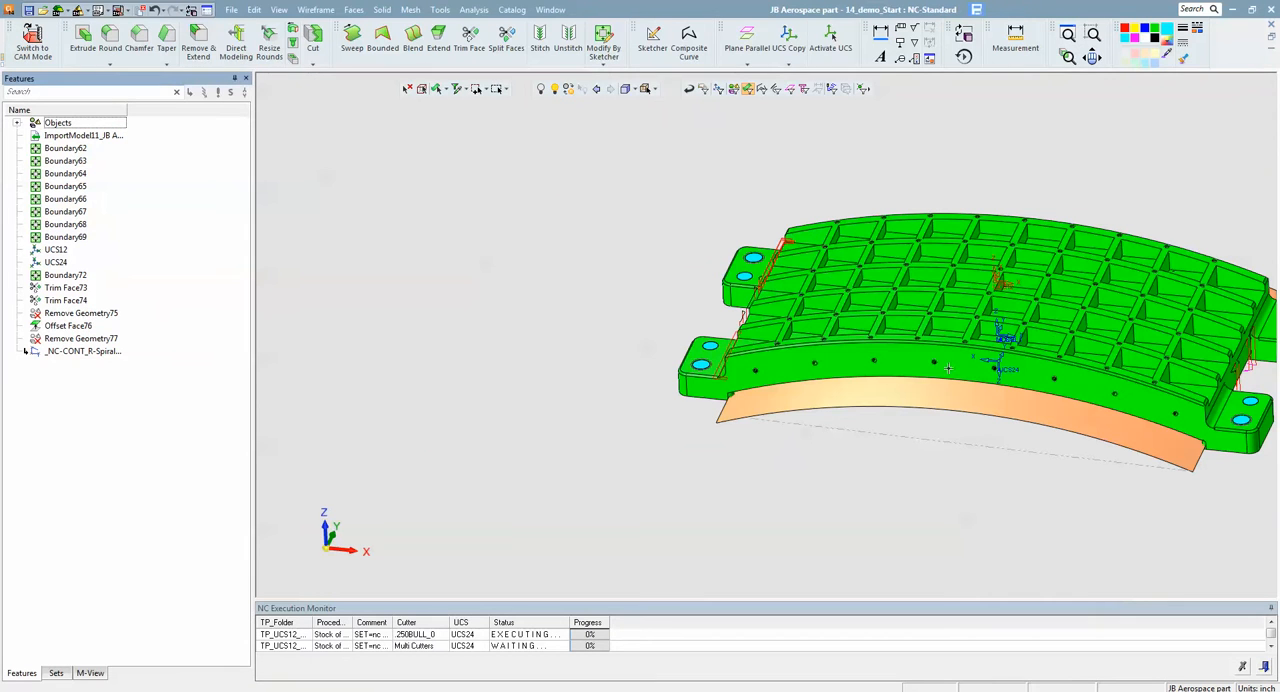
pyautogui.click(926, 400)
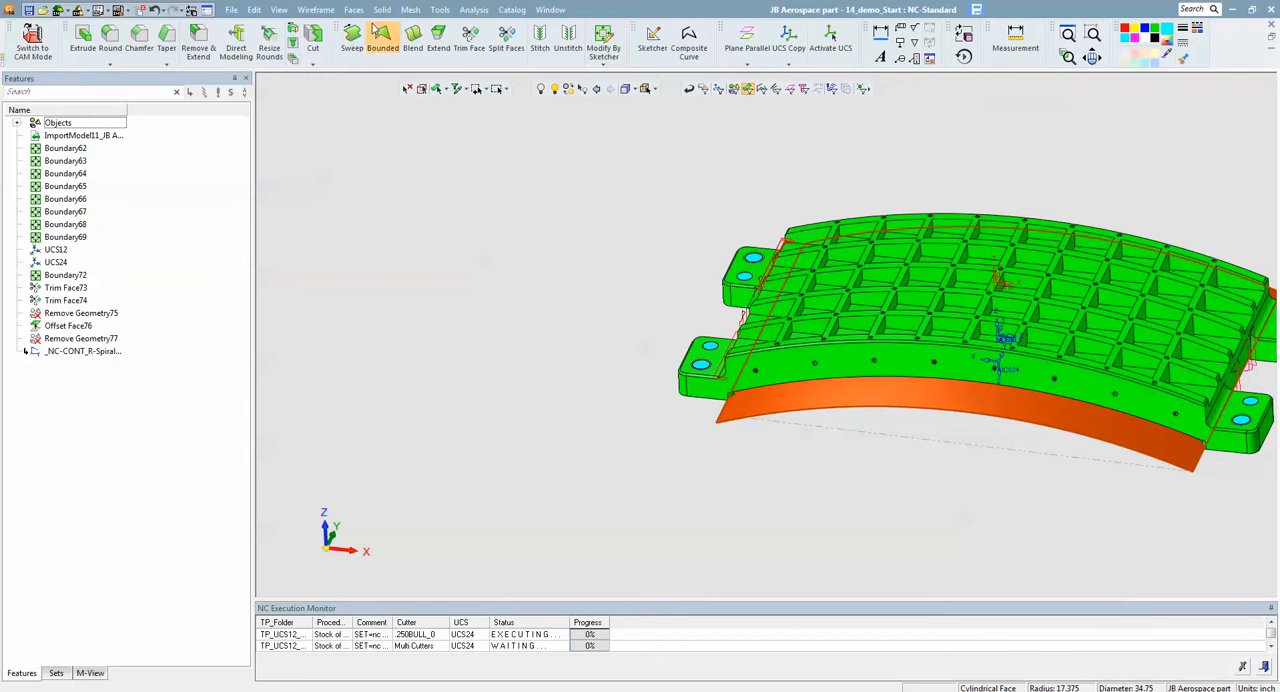
pyautogui.click(541, 89)
# - Start a composite curve and chain the front wall's lower edge from the foot at one end to the foot at the other
pyautogui.keyDown('ctrl'); pyautogui.moveTo(979, 448); pyautogui.dragTo(665, 334, button='middle'); pyautogui.keyUp('ctrl')
pyautogui.keyDown('ctrl'); pyautogui.moveTo(834, 417); pyautogui.dragTo(631, 297, button='right'); pyautogui.keyUp('ctrl')
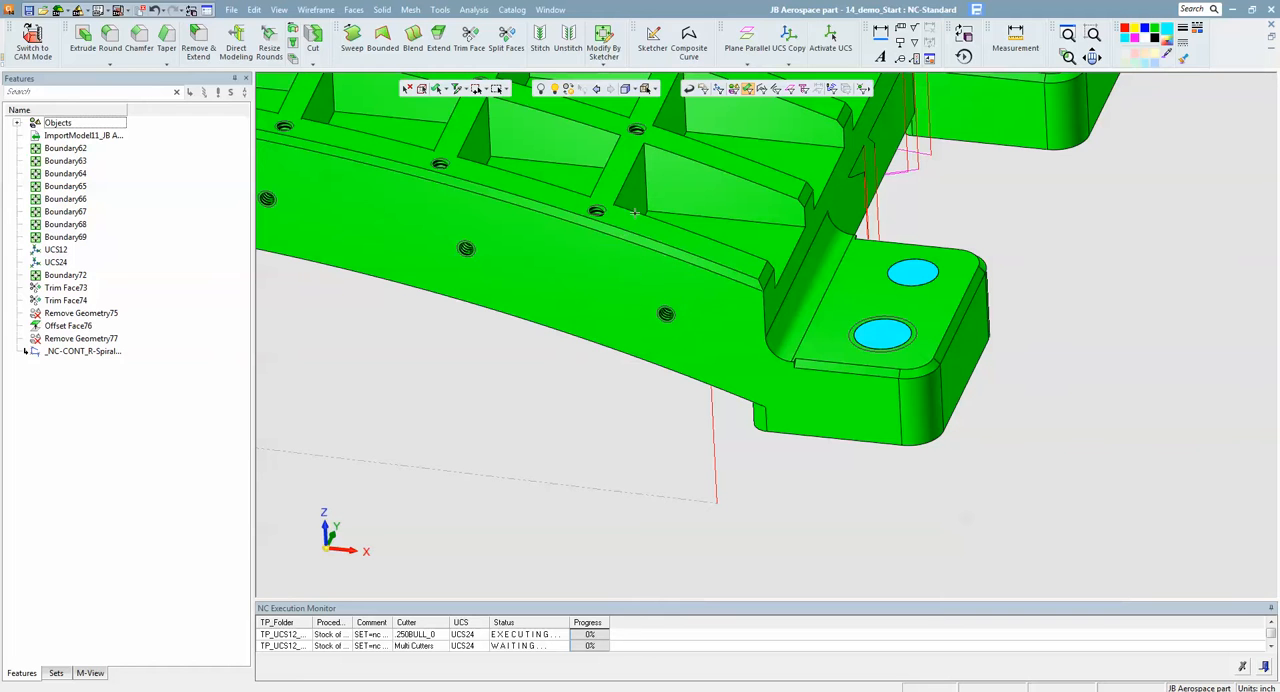
pyautogui.click(688, 40)
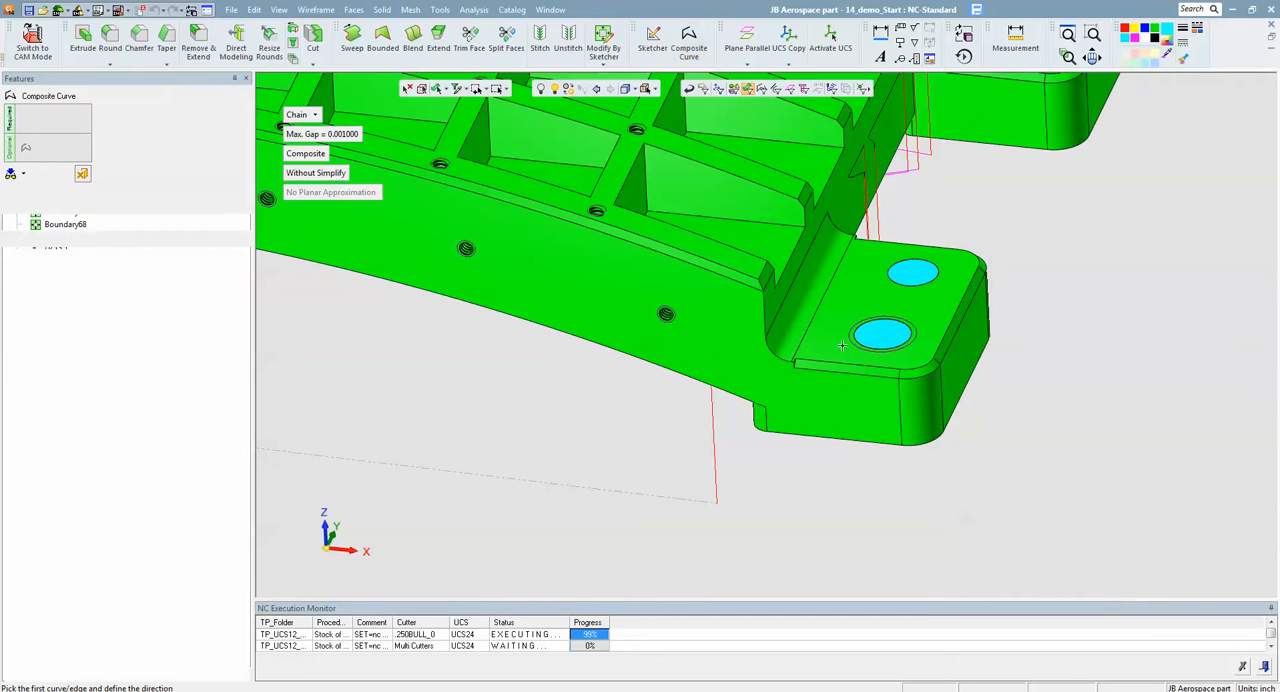
pyautogui.click(853, 430)
pyautogui.click(714, 388)
pyautogui.keyDown('ctrl'); pyautogui.moveTo(694, 361); pyautogui.dragTo(1171, 386, button='middle'); pyautogui.keyUp('ctrl')
pyautogui.moveTo(392, 316)
pyautogui.keyDown('ctrl'); pyautogui.mouseDown(button='middle')
pyautogui.moveTo(666, 357)
pyautogui.moveTo(785, 343)
pyautogui.moveTo(669, 333)
pyautogui.moveTo(767, 341)
pyautogui.mouseUp(button='middle'); pyautogui.keyUp('ctrl')
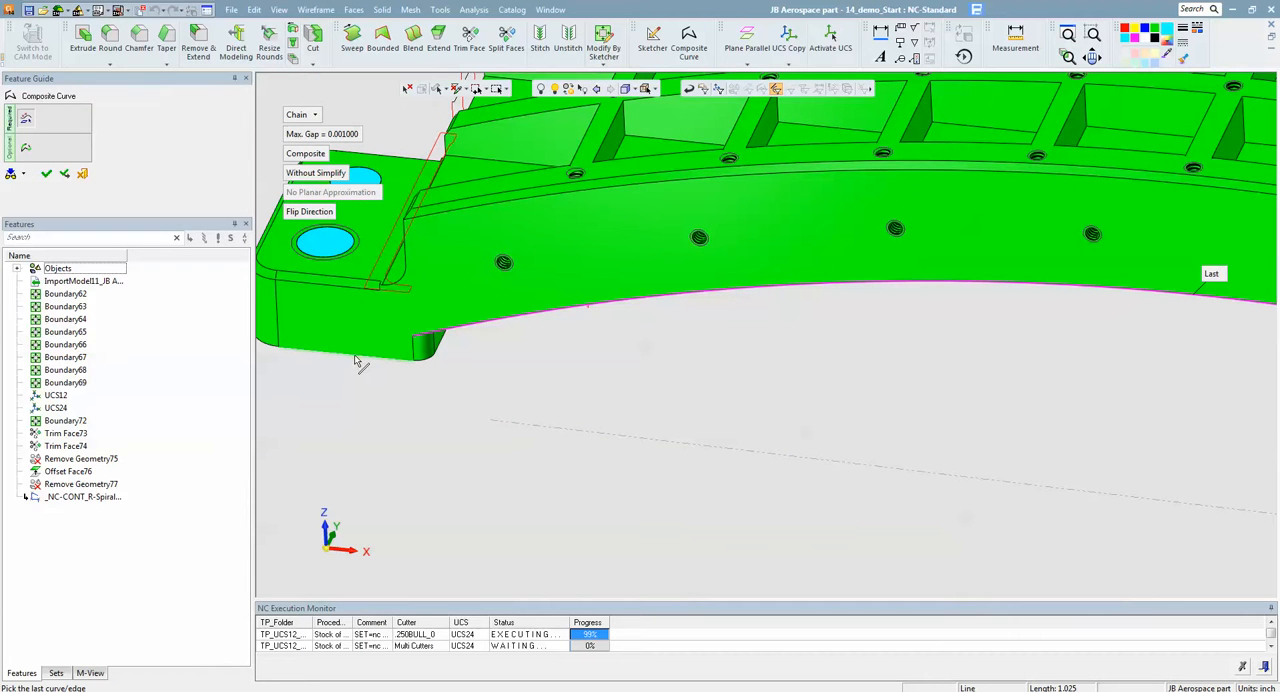
pyautogui.click(360, 369)
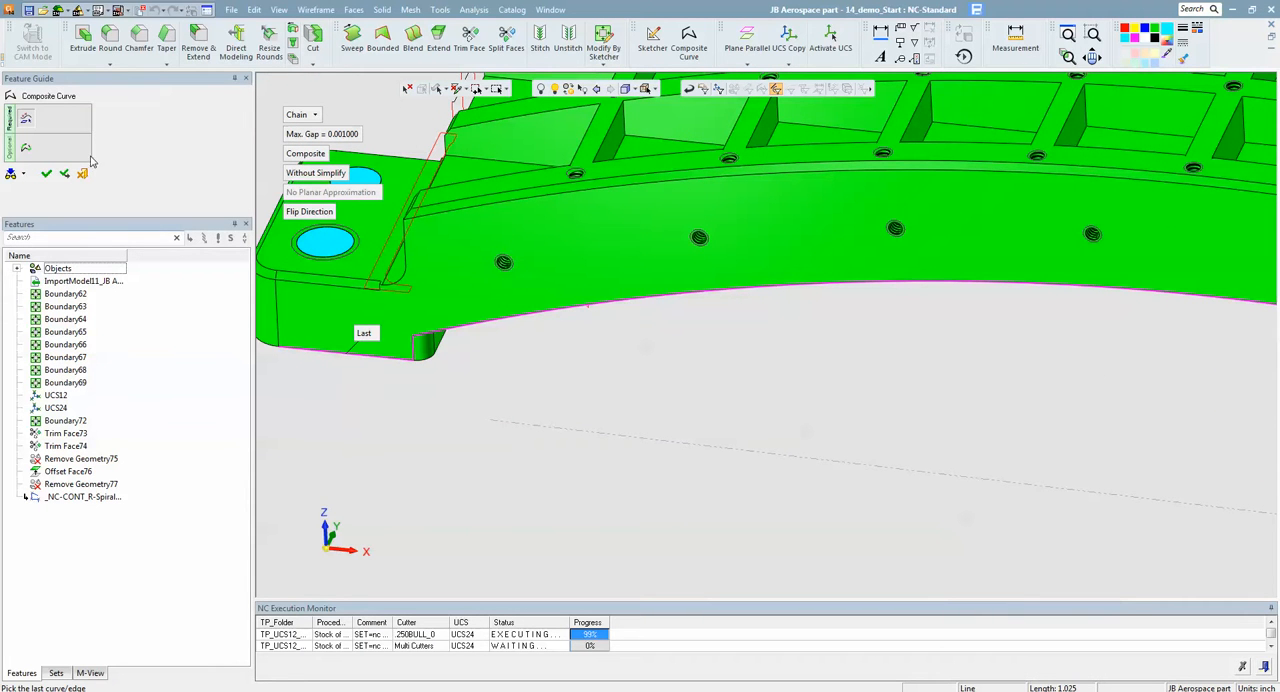
# - Add a 0.125 global radius to the corners of the front composite curve and create it
pyautogui.click(26, 147)
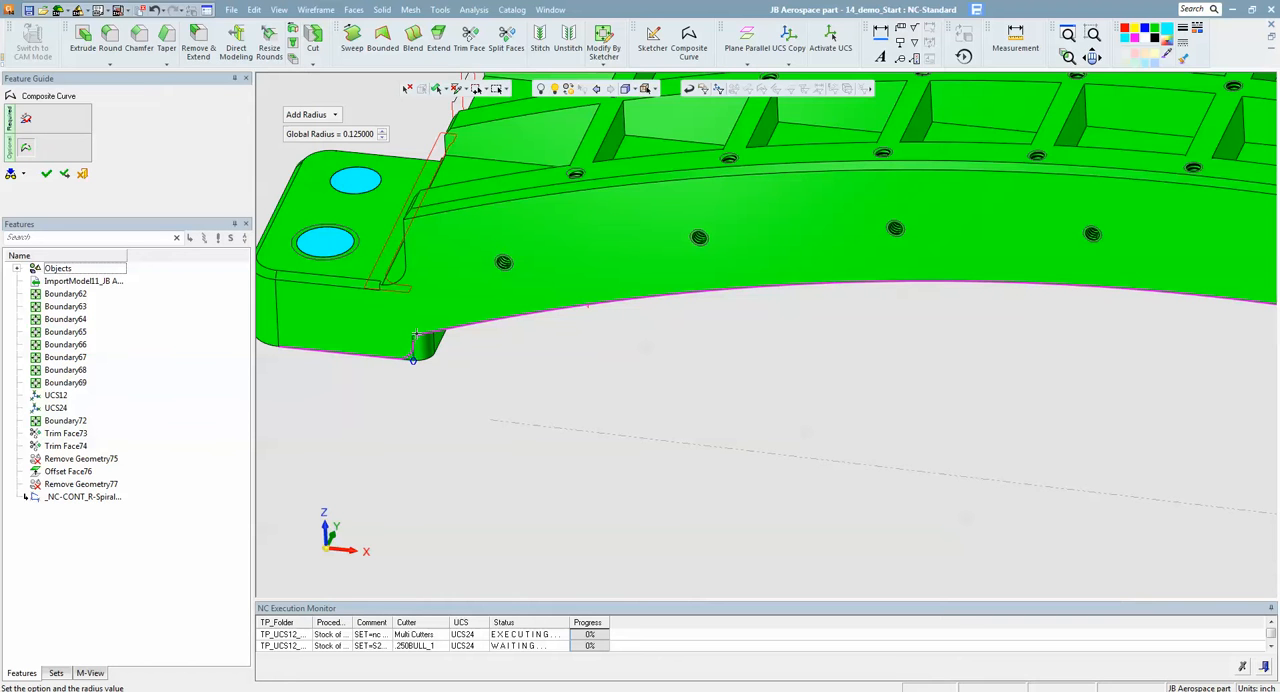
pyautogui.keyDown('ctrl'); pyautogui.moveTo(426, 356); pyautogui.dragTo(420, 324, button='right'); pyautogui.keyUp('ctrl')
pyautogui.keyDown('ctrl'); pyautogui.moveTo(500, 340); pyautogui.dragTo(831, 320, button='middle'); pyautogui.keyUp('ctrl')
pyautogui.keyDown('ctrl'); pyautogui.moveTo(766, 403); pyautogui.dragTo(672, 130, button='right'); pyautogui.keyUp('ctrl')
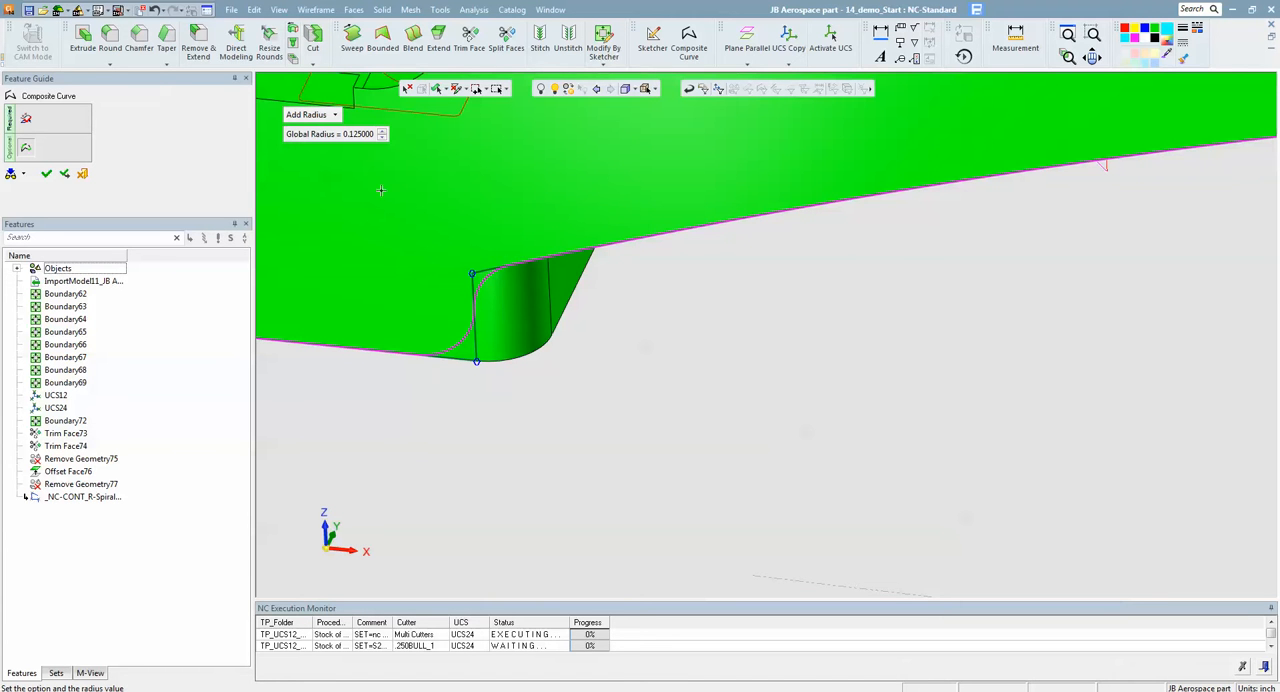
pyautogui.scroll(-12, 560, 202)
pyautogui.keyDown('ctrl'); pyautogui.moveTo(985, 410); pyautogui.dragTo(691, 351, button='middle'); pyautogui.keyUp('ctrl')
pyautogui.rightClick(691, 351)
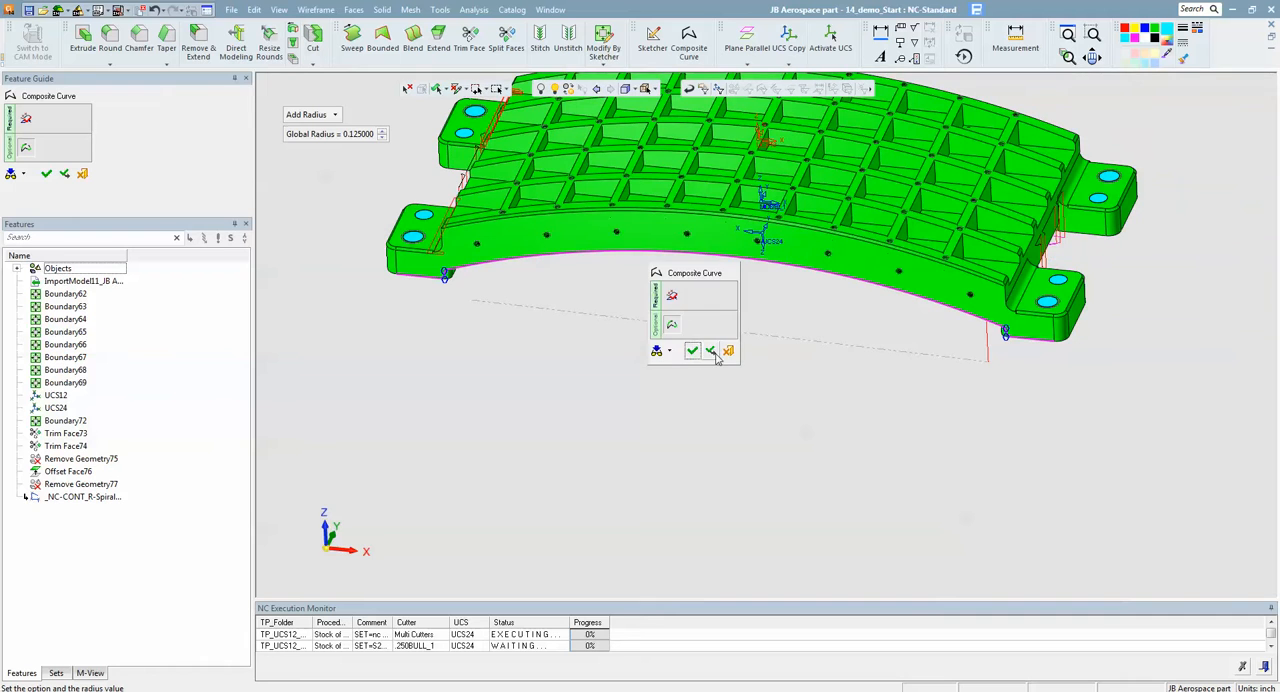
pyautogui.click(690, 347)
# - Create a second composite curve along the back wall's lower edge, foot to foot, with a 0.125 global corner radius
pyautogui.moveTo(926, 397); pyautogui.dragTo(895, 389, button='middle')
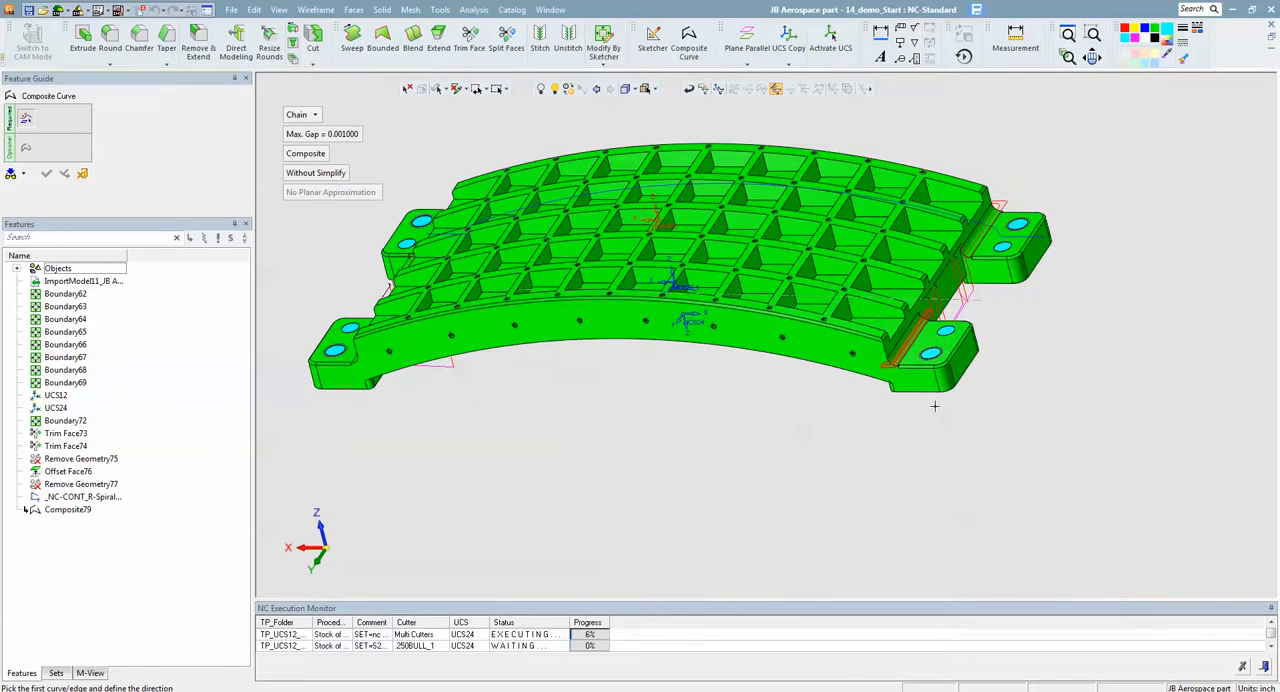
pyautogui.click(898, 388)
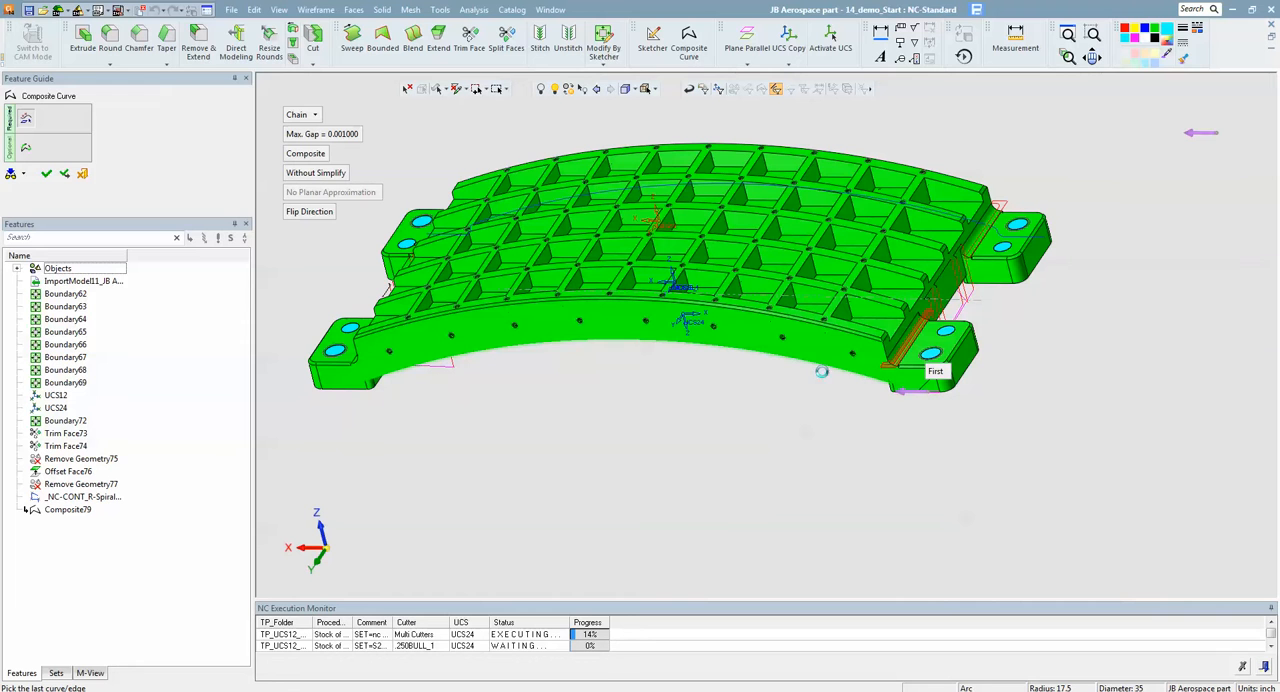
pyautogui.click(348, 389)
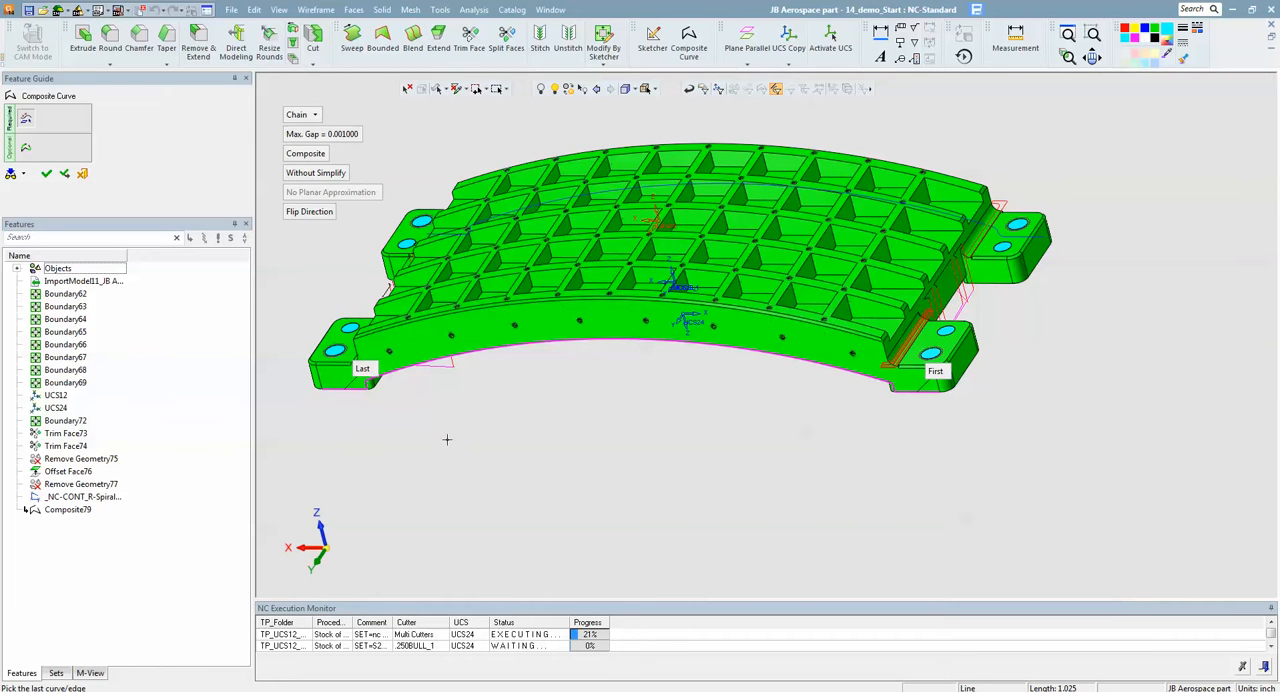
pyautogui.click(27, 148)
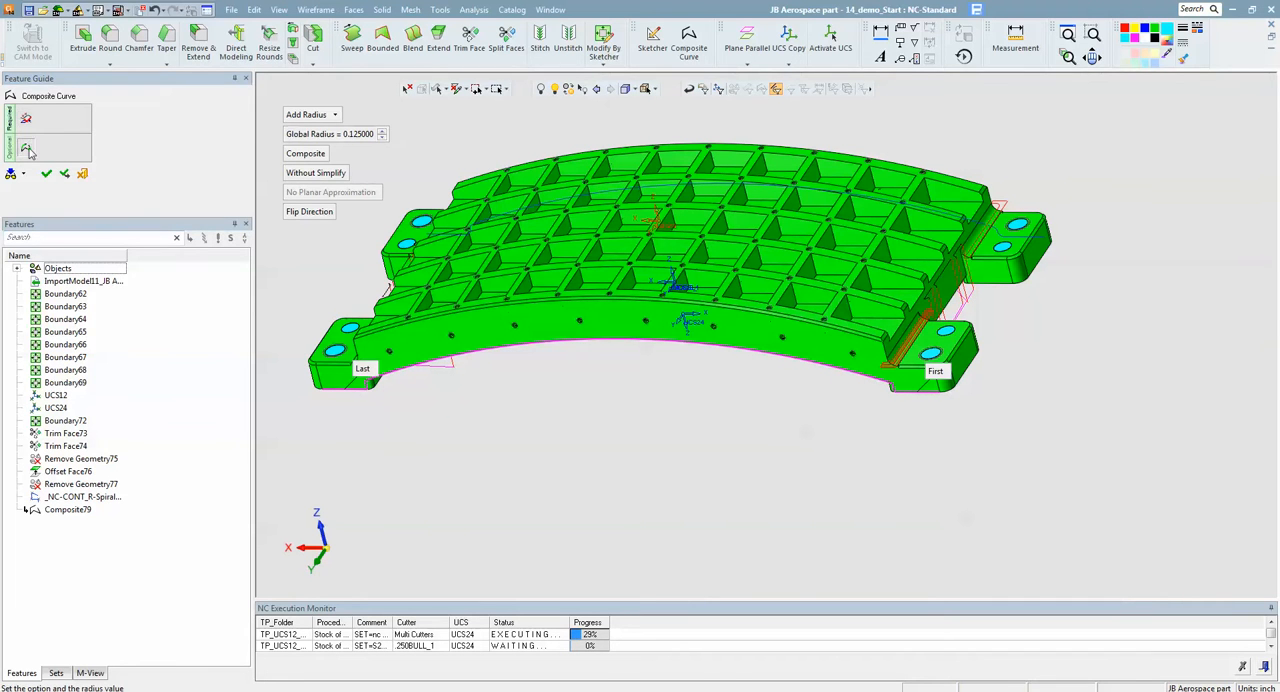
pyautogui.rightClick(630, 440)
pyautogui.click(632, 441)
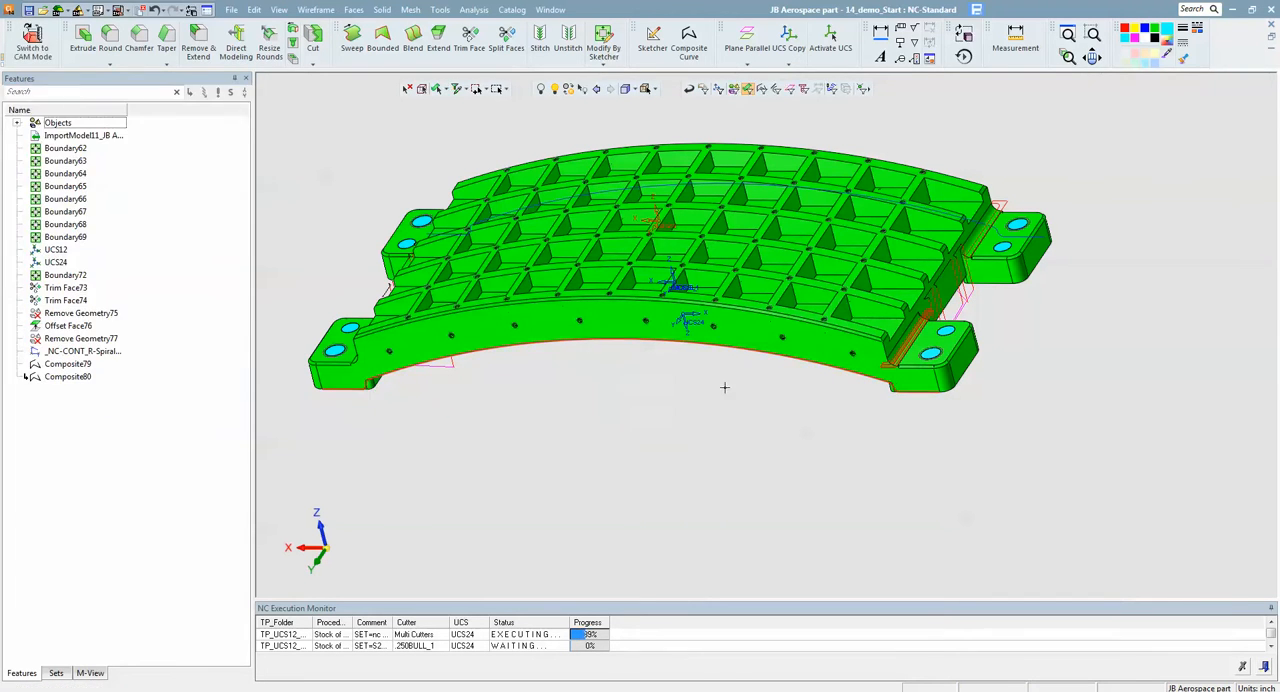
# - Edit the open contour2 set to include the back wall's composite curve
pyautogui.click(56, 673)
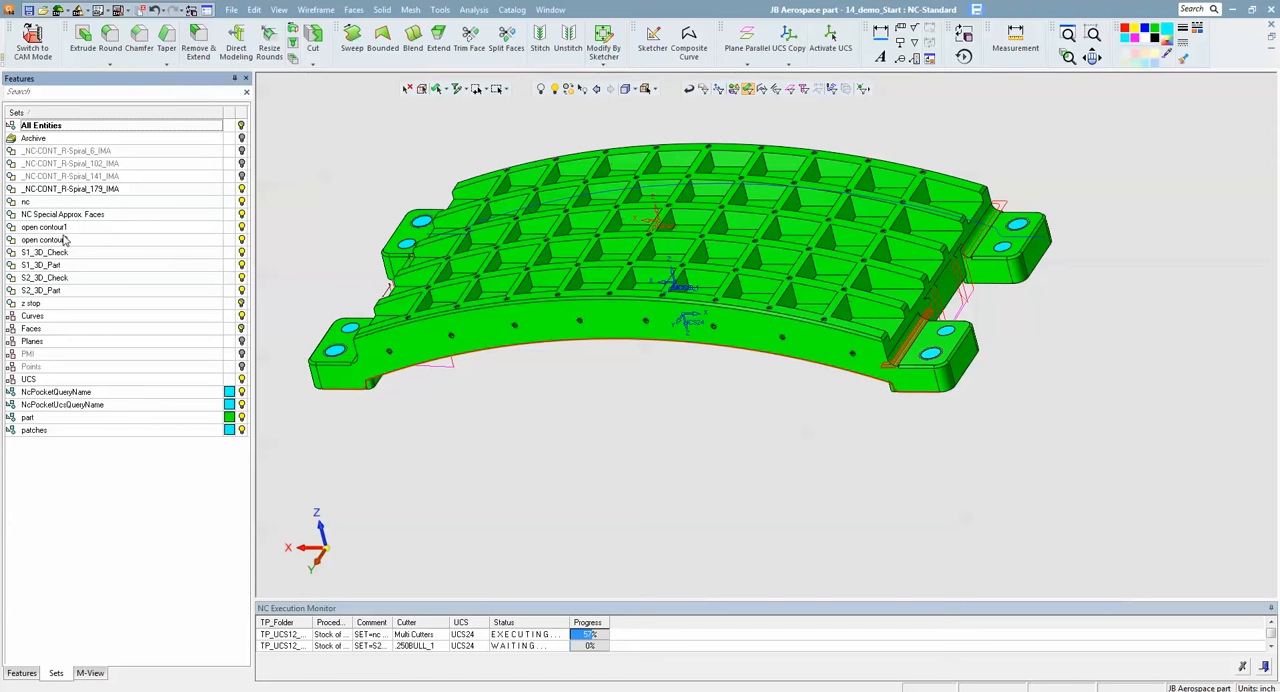
pyautogui.click(64, 240)
pyautogui.rightClick(66, 240)
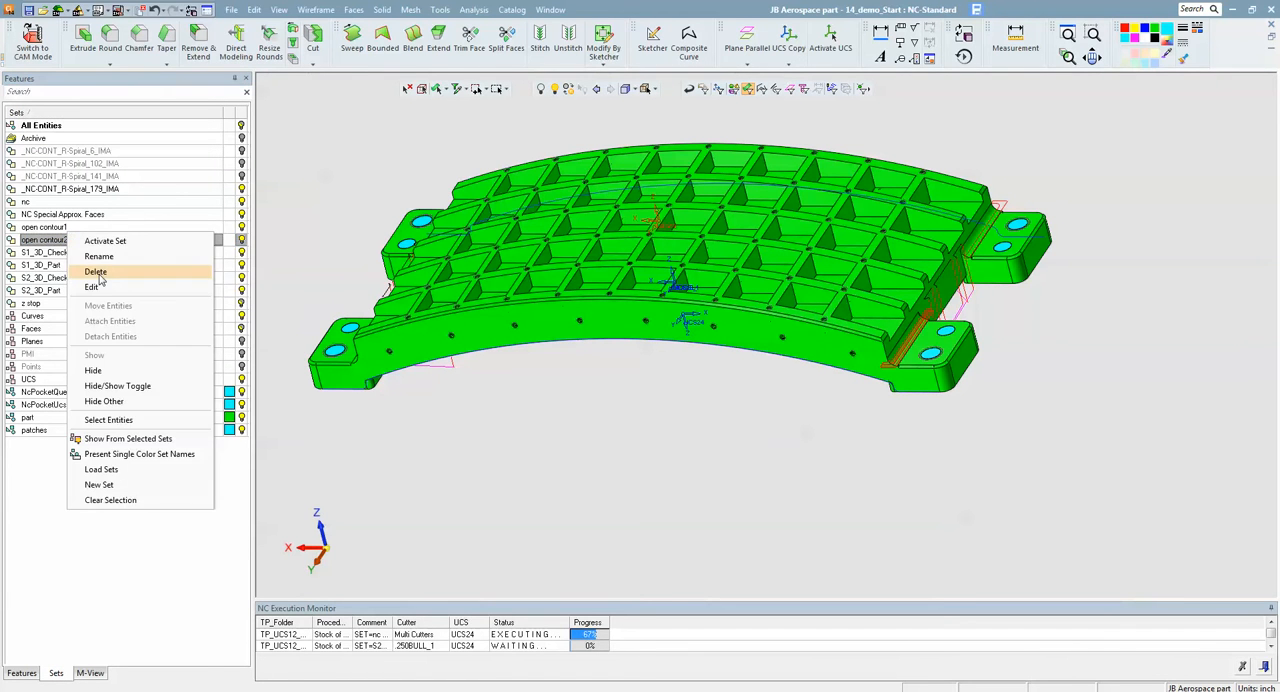
pyautogui.click(92, 287)
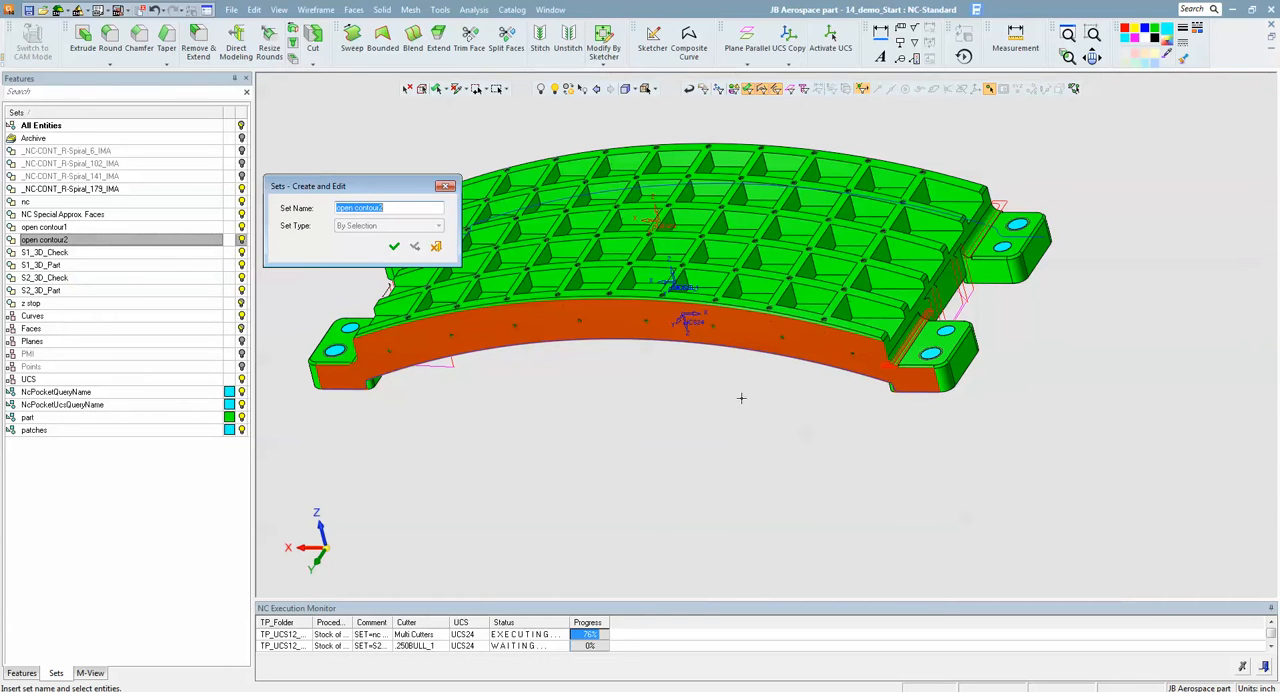
pyautogui.click(846, 373)
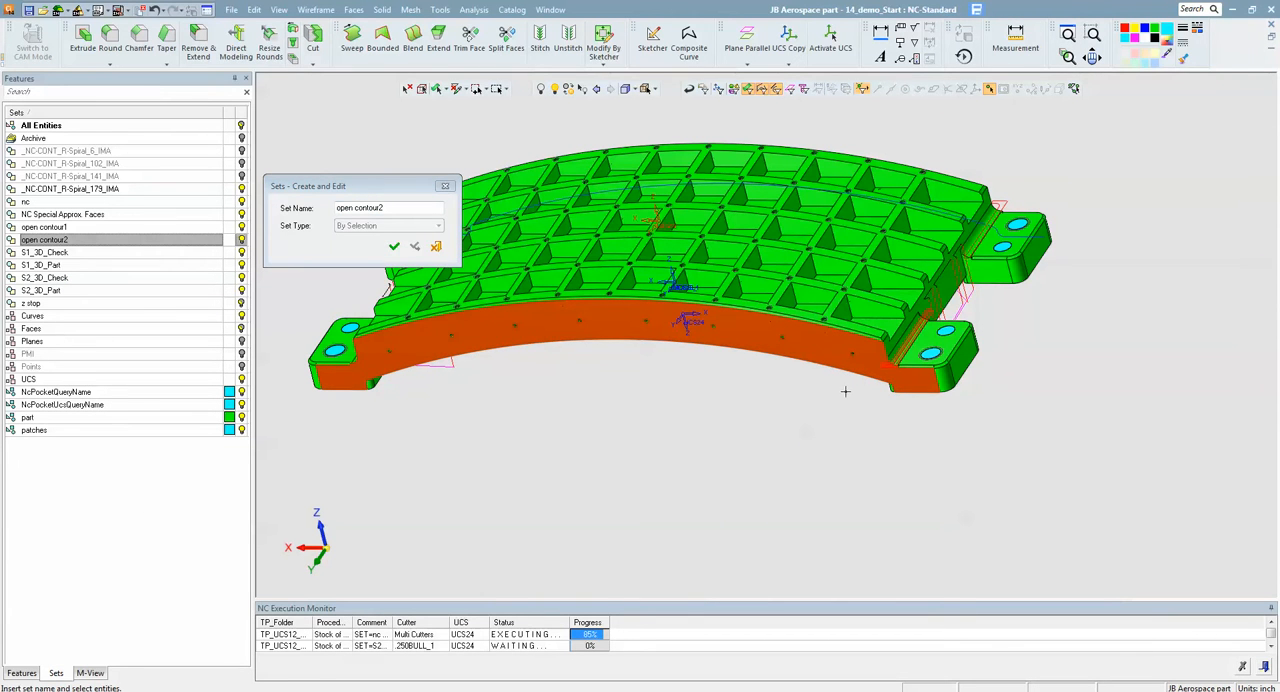
pyautogui.click(394, 249)
# - Edit the open contour1 set to include the front wall's composite curve
pyautogui.moveTo(440, 256); pyautogui.dragTo(558, 305, button='middle')
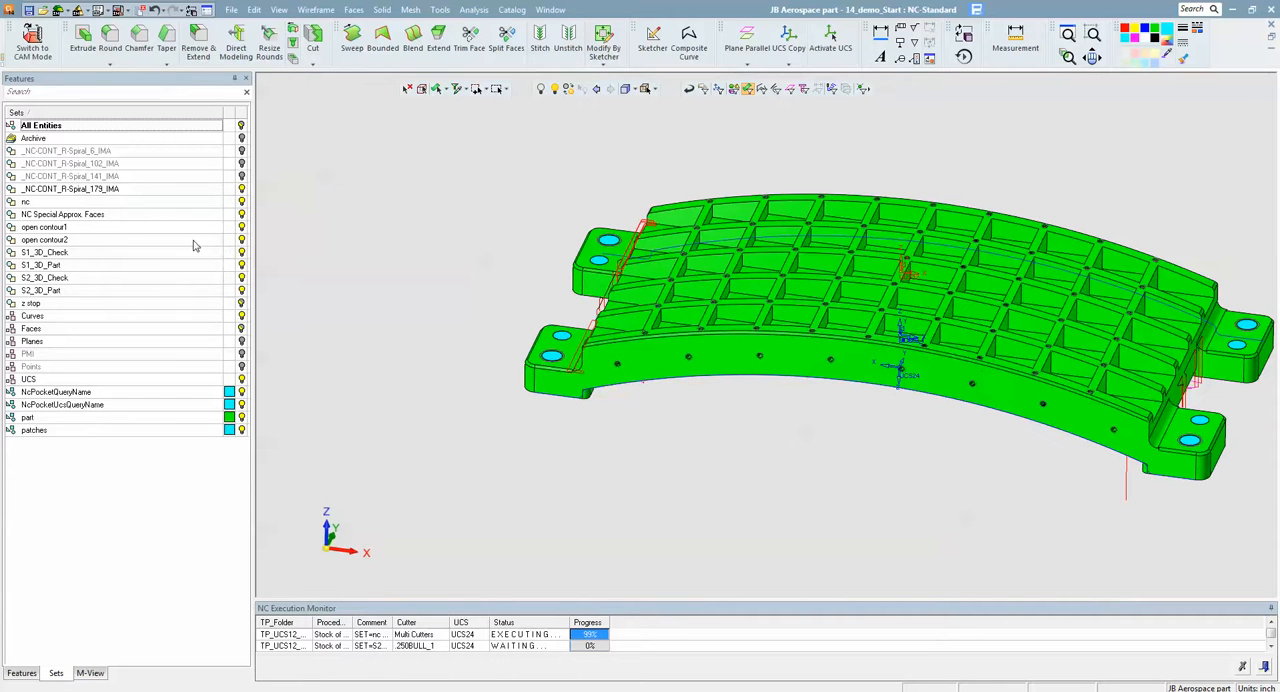
pyautogui.click(72, 228)
pyautogui.rightClick(74, 233)
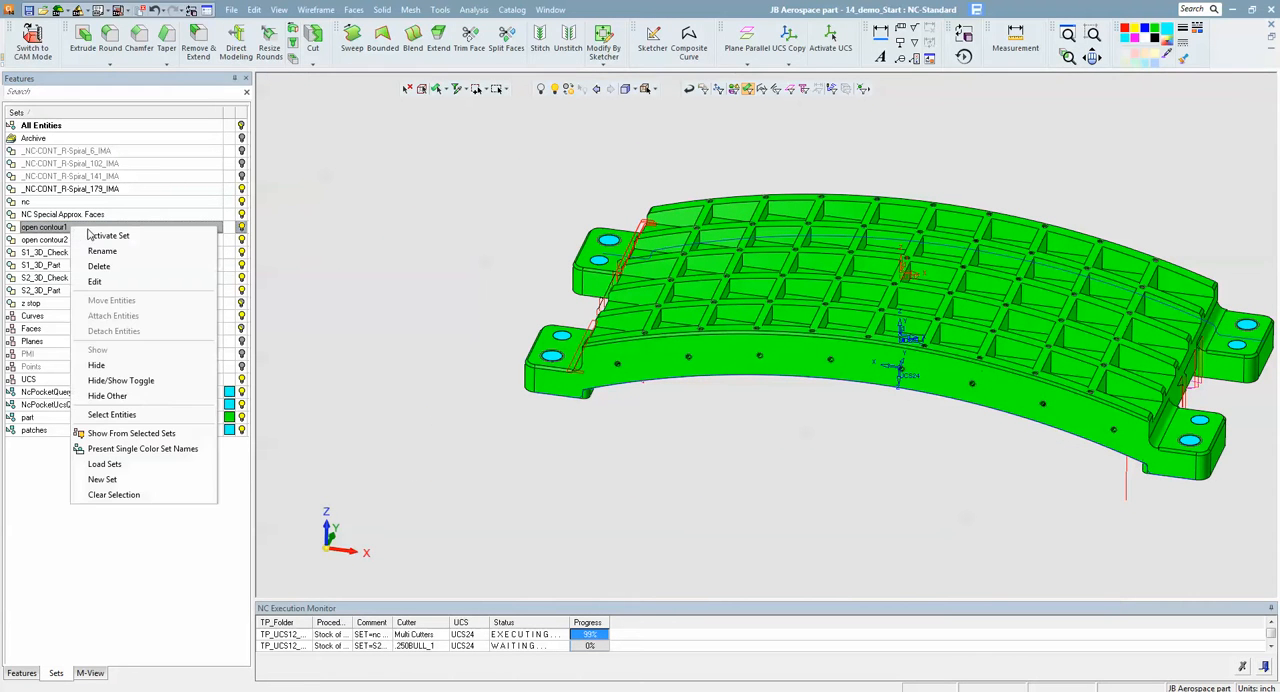
pyautogui.click(95, 282)
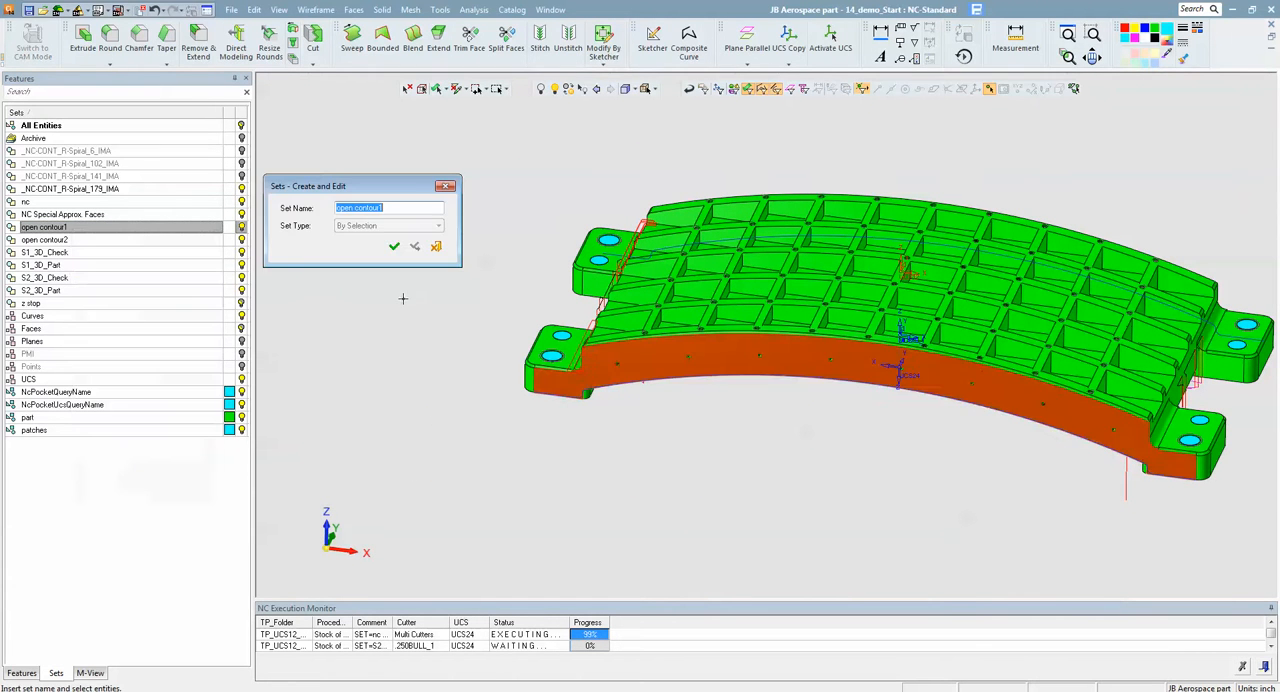
pyautogui.click(766, 381)
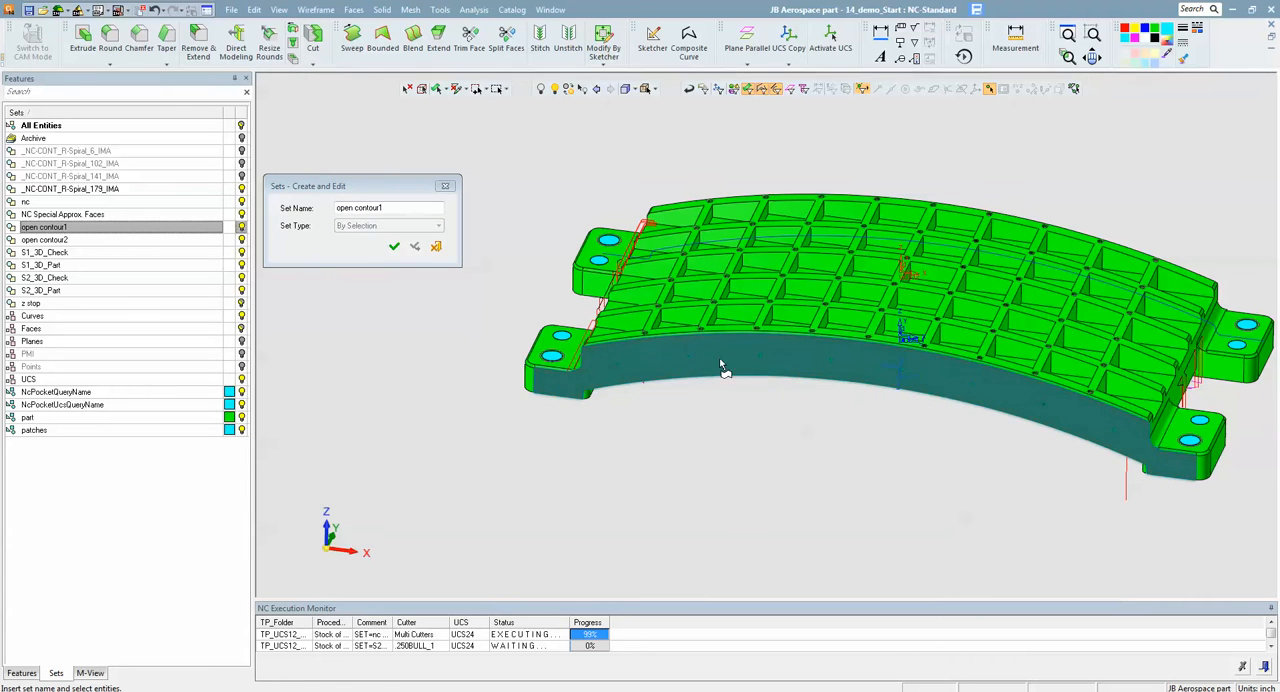
pyautogui.click(394, 247)
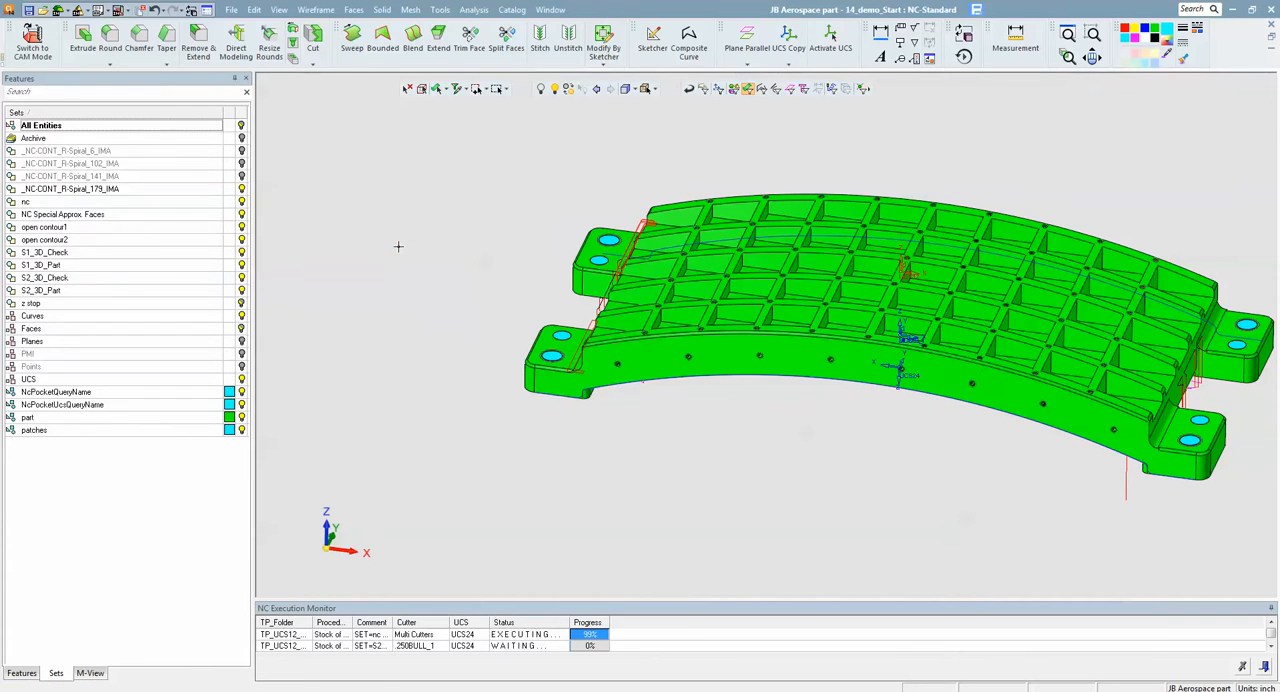
# - Switch to CAM mode and execute the Local-3X_176 and Local-3X_177 procedures of the SIDE 1 - SKIN=0.005 toolpath
pyautogui.click(32, 46)
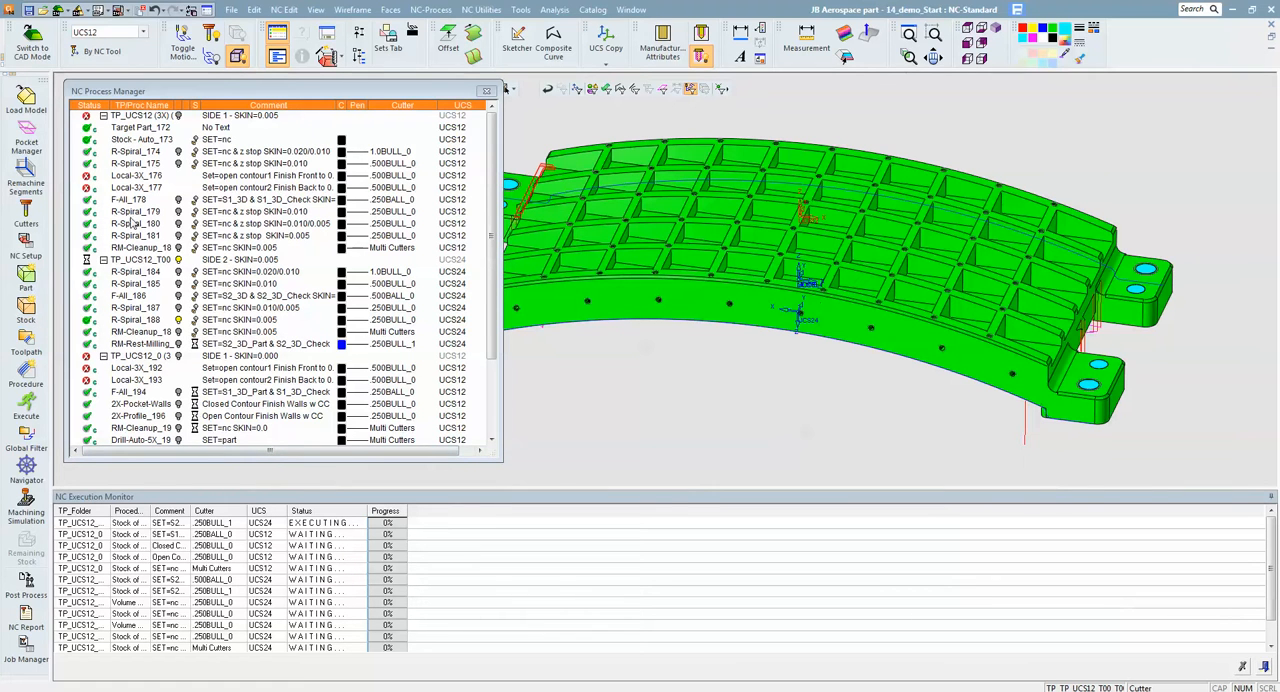
pyautogui.click(124, 178)
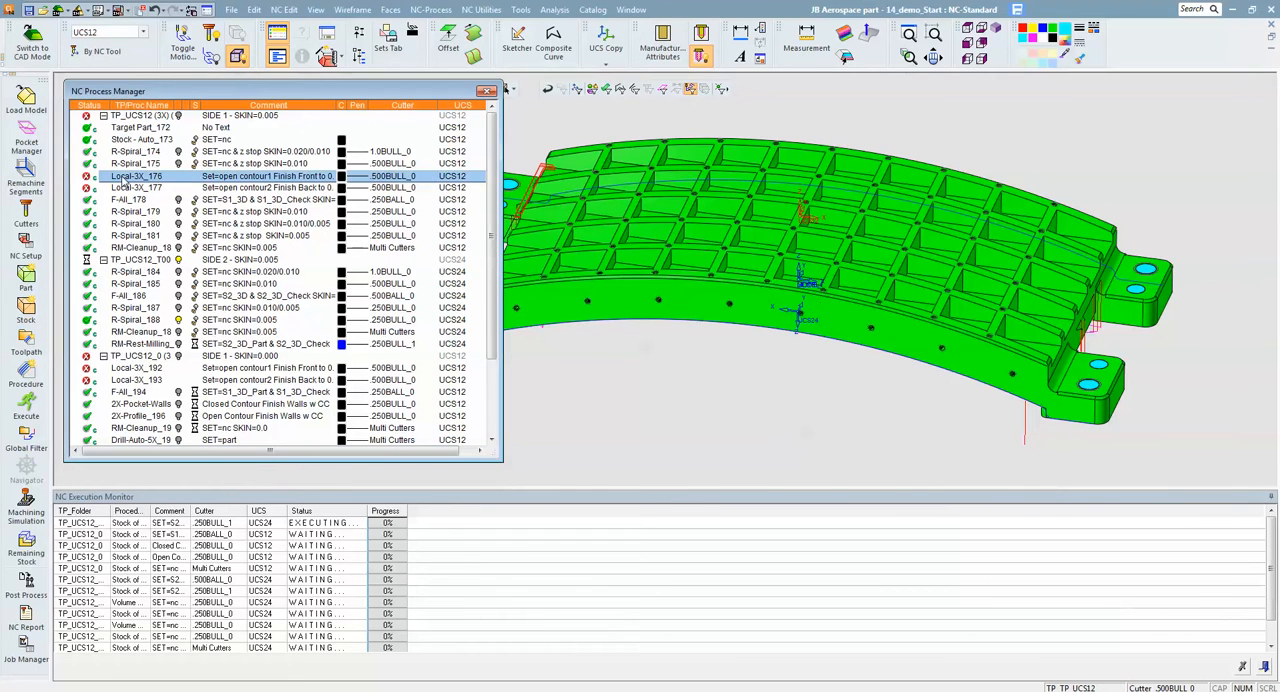
pyautogui.keyDown('shift'); pyautogui.click(131, 187); pyautogui.keyUp('shift')
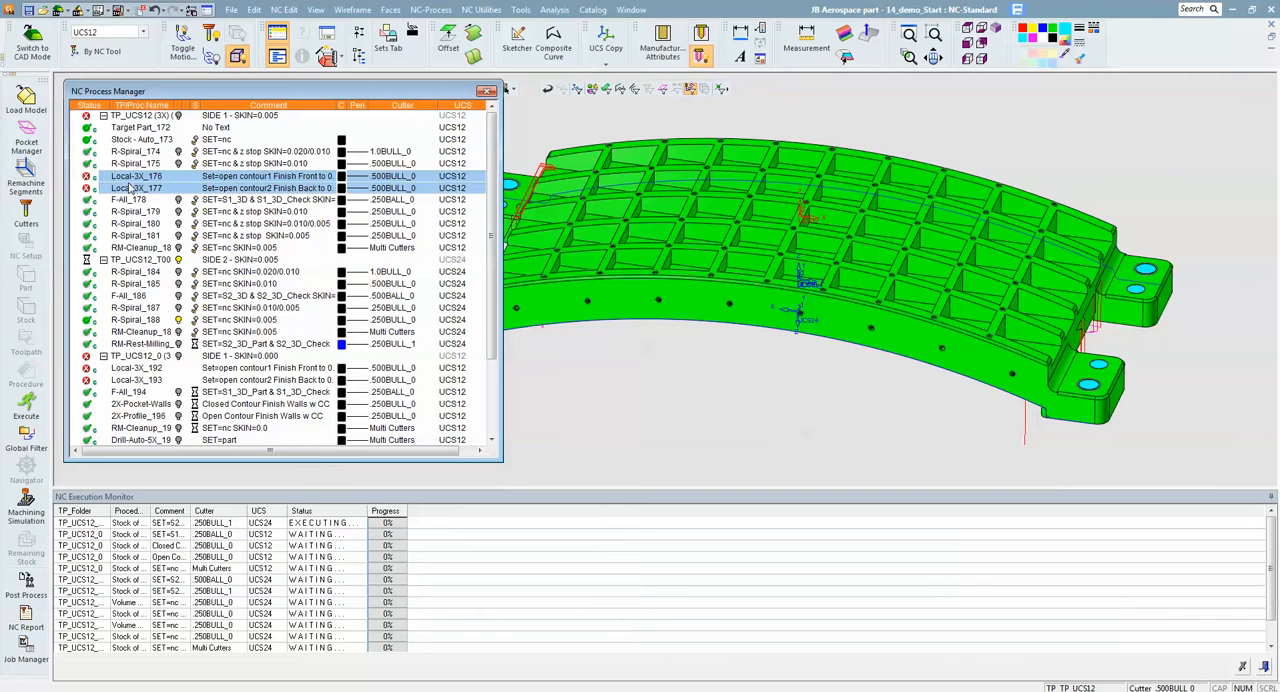
pyautogui.rightClick(131, 188)
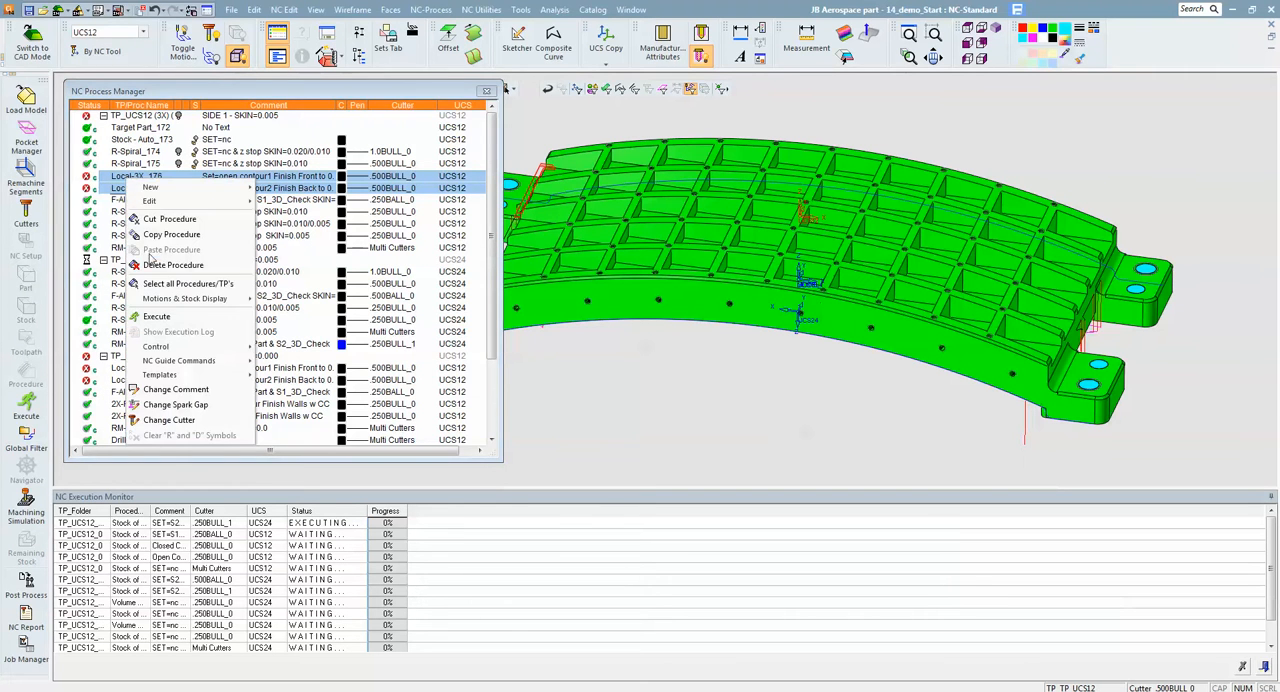
pyautogui.click(156, 316)
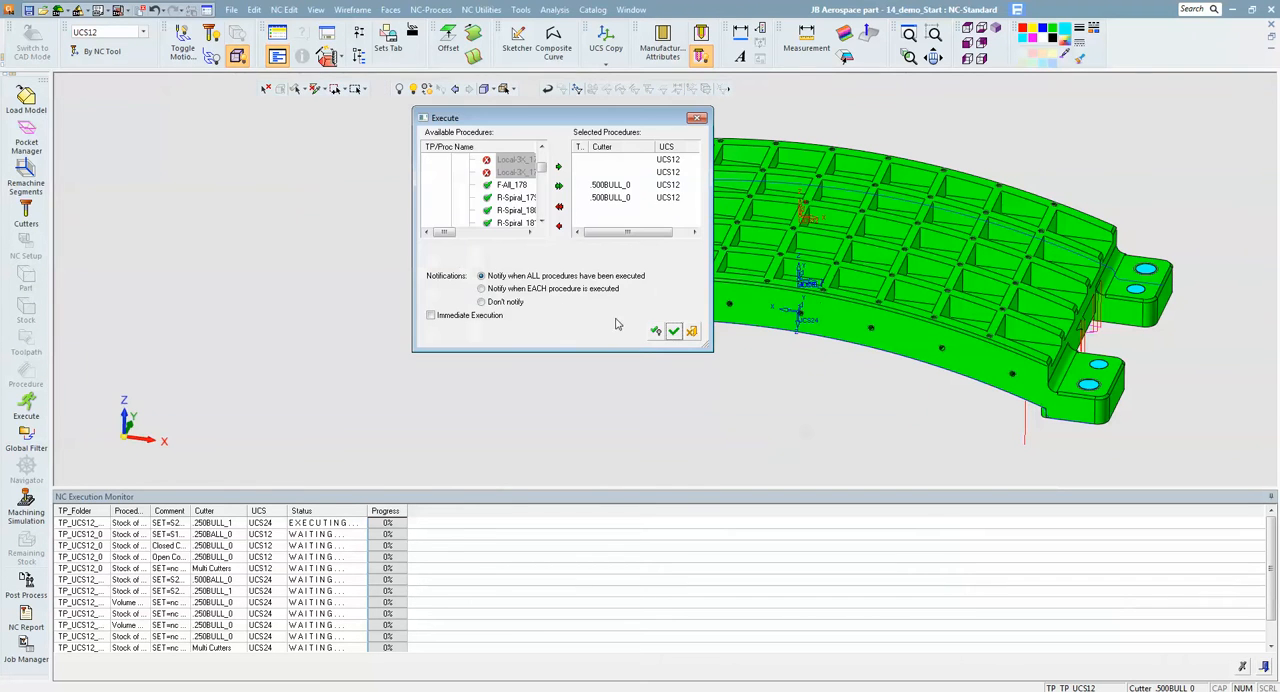
pyautogui.click(674, 331)
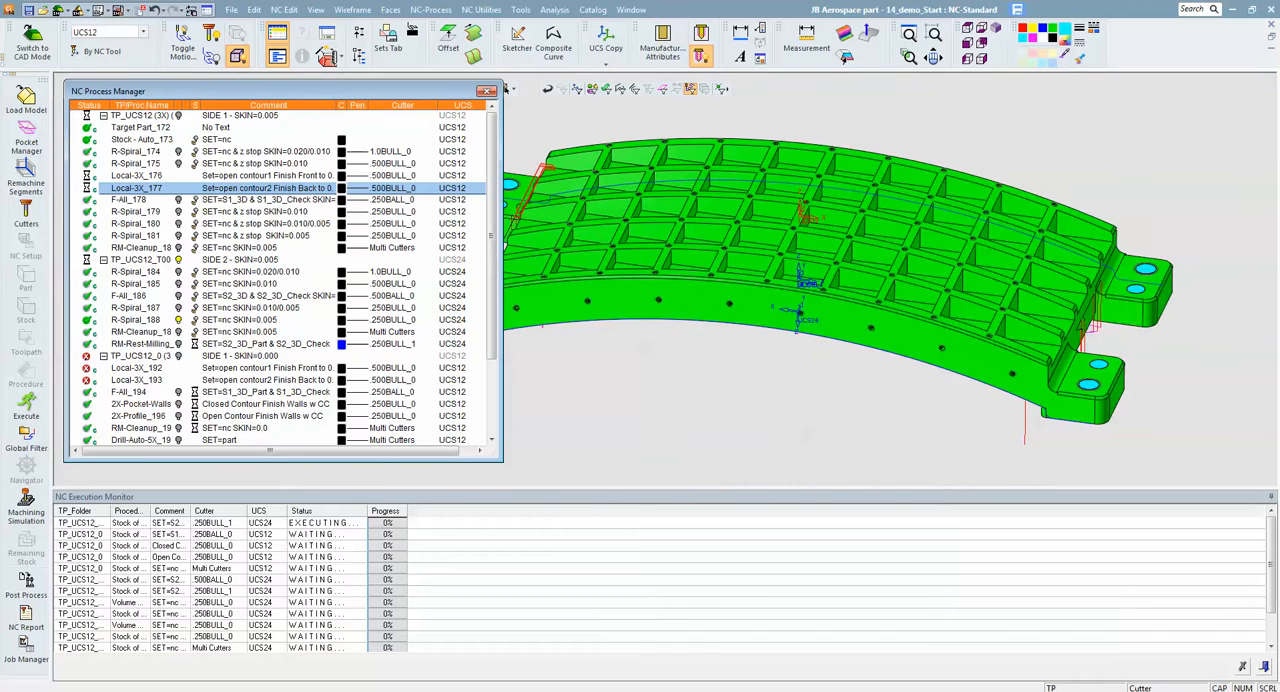
# - Execute the Local-3X_192 and Local-3X_193 procedures of the SIDE 1 - SKIN=0.000 toolpath, continuing without recalculating procedures already running
pyautogui.click(132, 371)
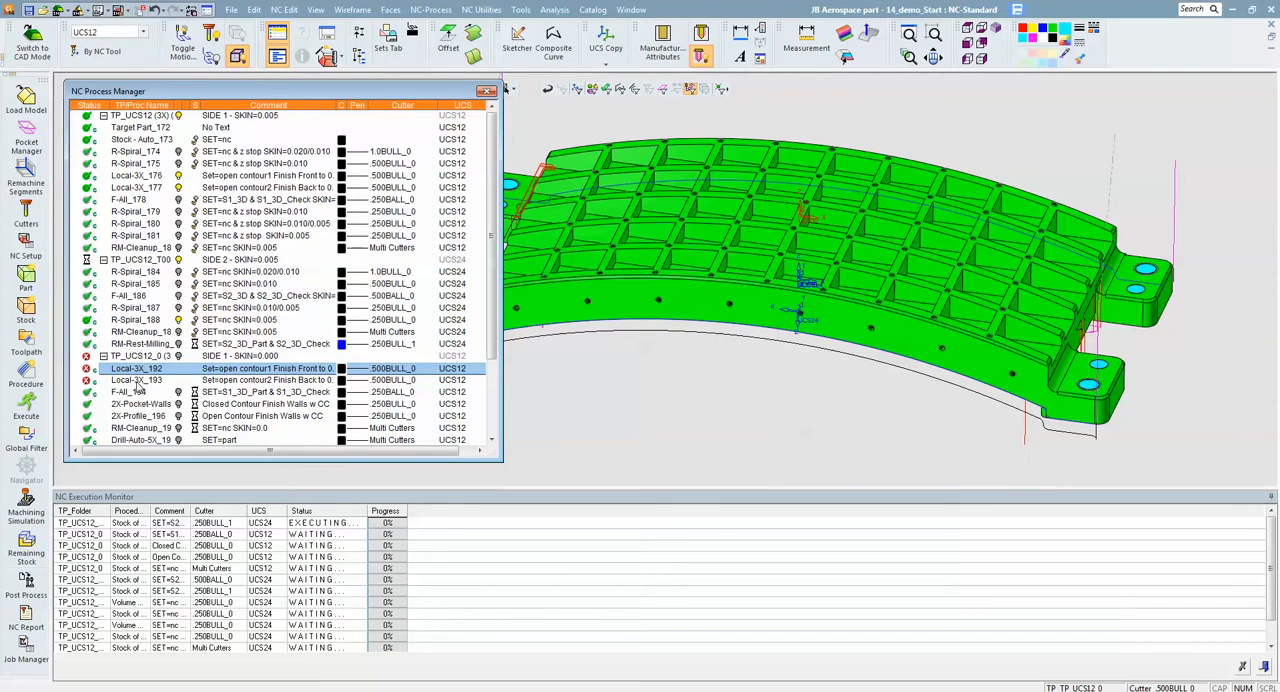
pyautogui.keyDown('shift'); pyautogui.click(138, 382); pyautogui.keyUp('shift')
pyautogui.rightClick(138, 381)
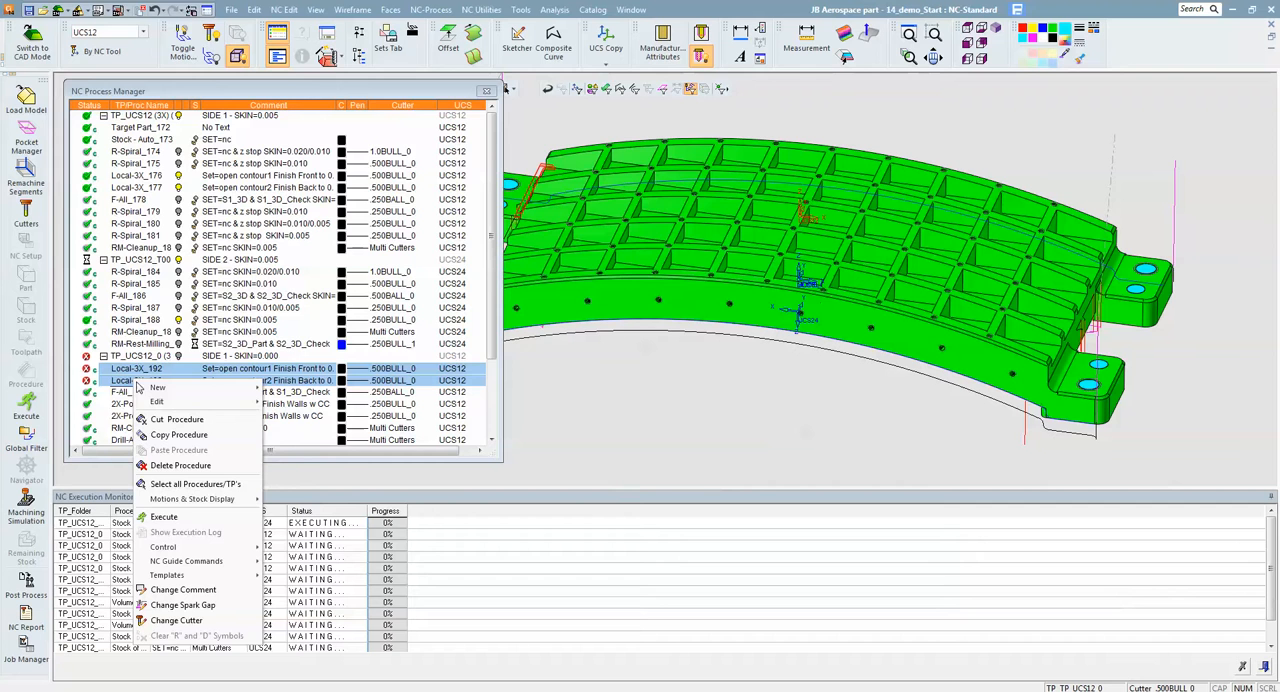
pyautogui.click(176, 517)
pyautogui.click(673, 336)
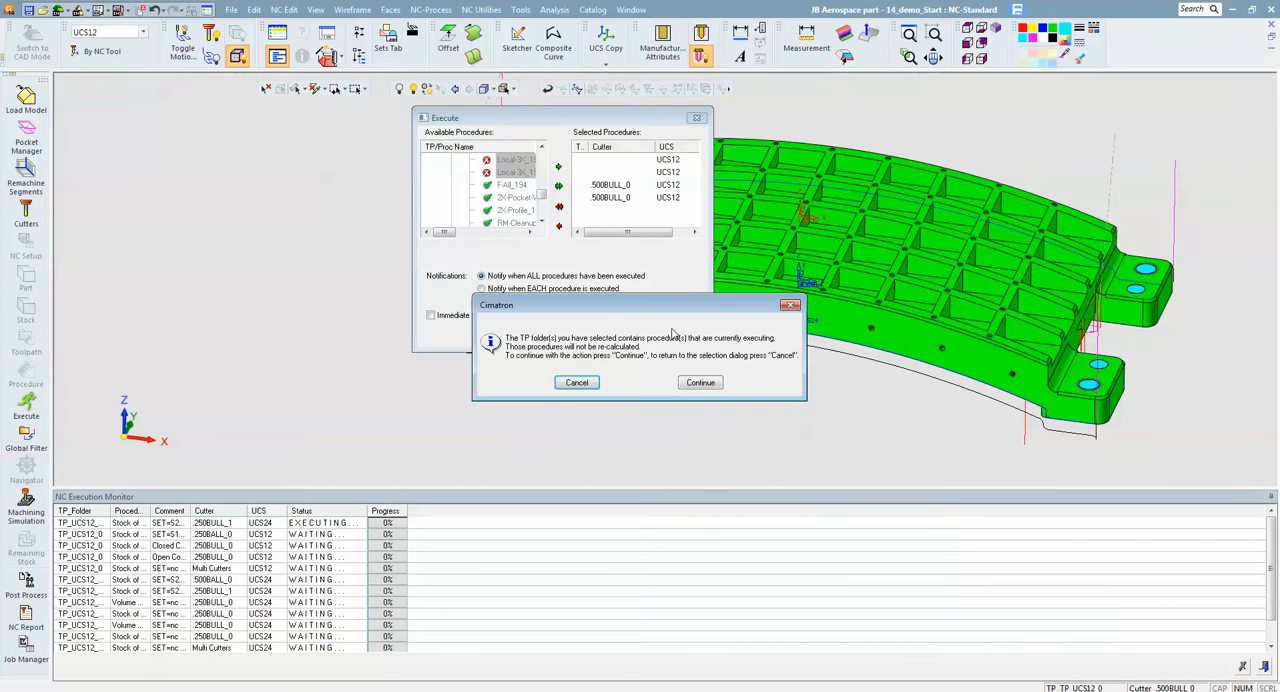
pyautogui.click(700, 383)
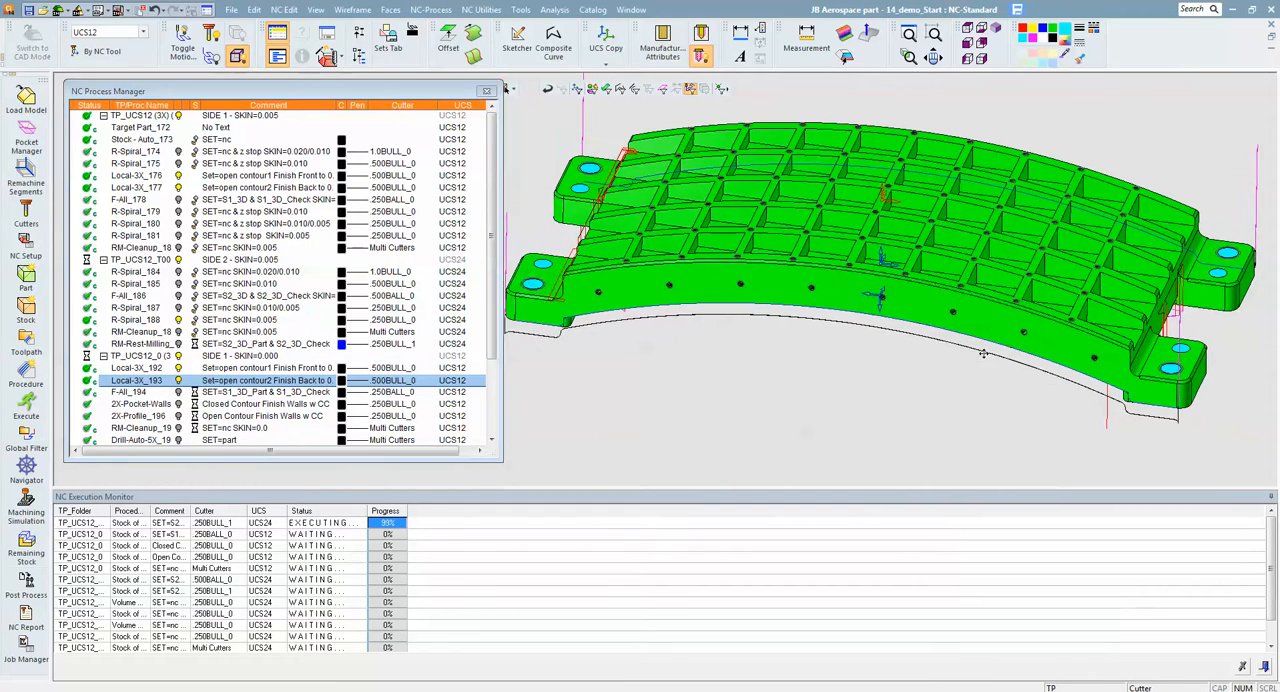
# - Play the Local-3X_176 motions in the Navigator at increased speed and examine the cutter's path along the front wall
pyautogui.keyDown('ctrl'); pyautogui.moveTo(885, 367); pyautogui.dragTo(853, 336); pyautogui.keyUp('ctrl')
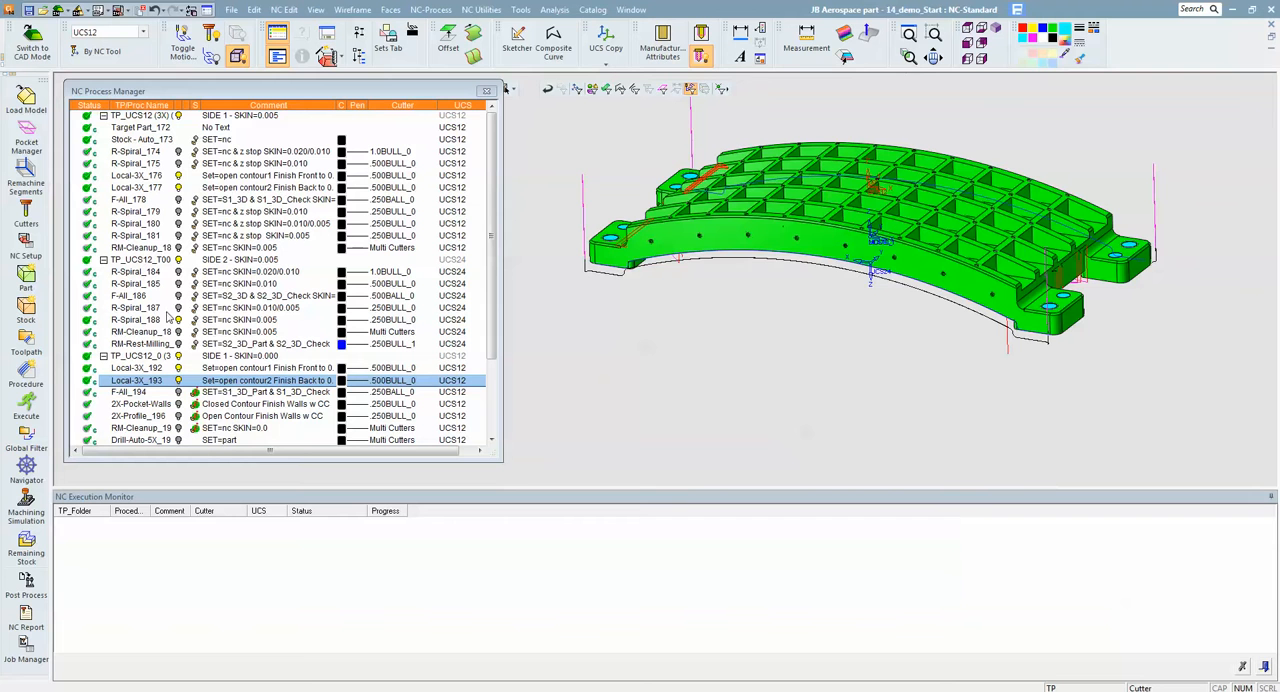
pyautogui.click(128, 176)
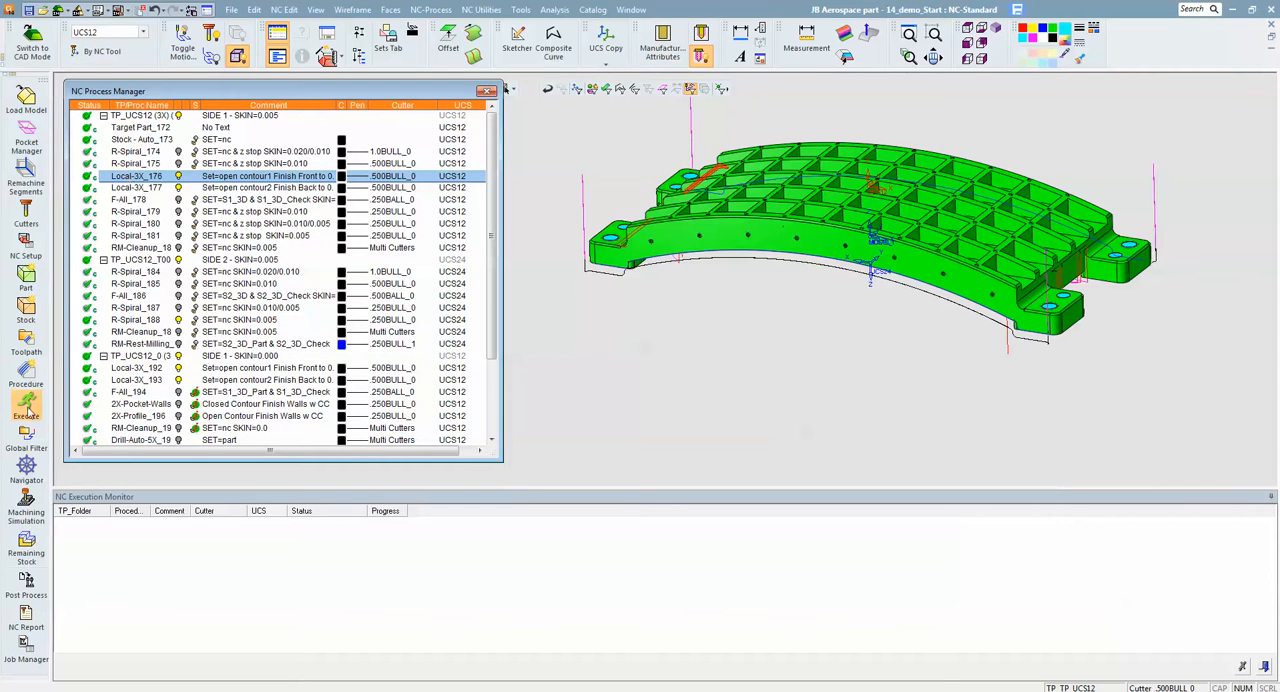
pyautogui.click(29, 466)
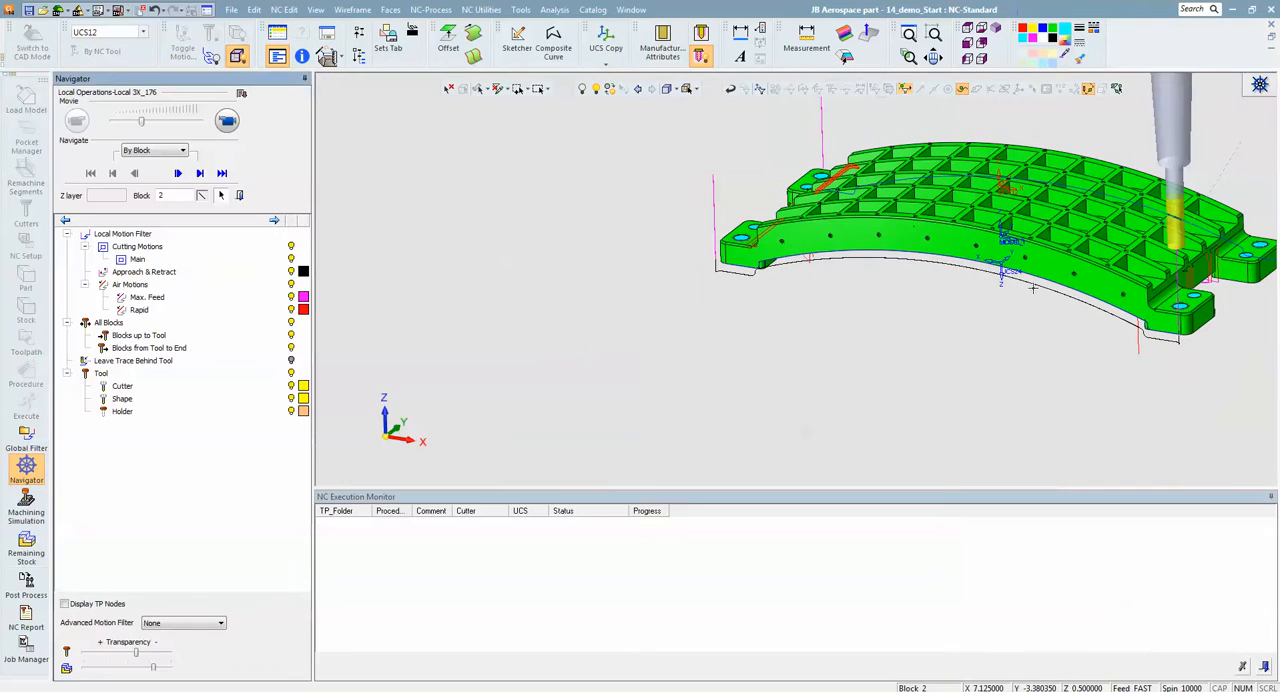
pyautogui.keyDown('ctrl'); pyautogui.moveTo(1018, 284); pyautogui.dragTo(935, 295, button='middle'); pyautogui.keyUp('ctrl')
pyautogui.click(229, 121)
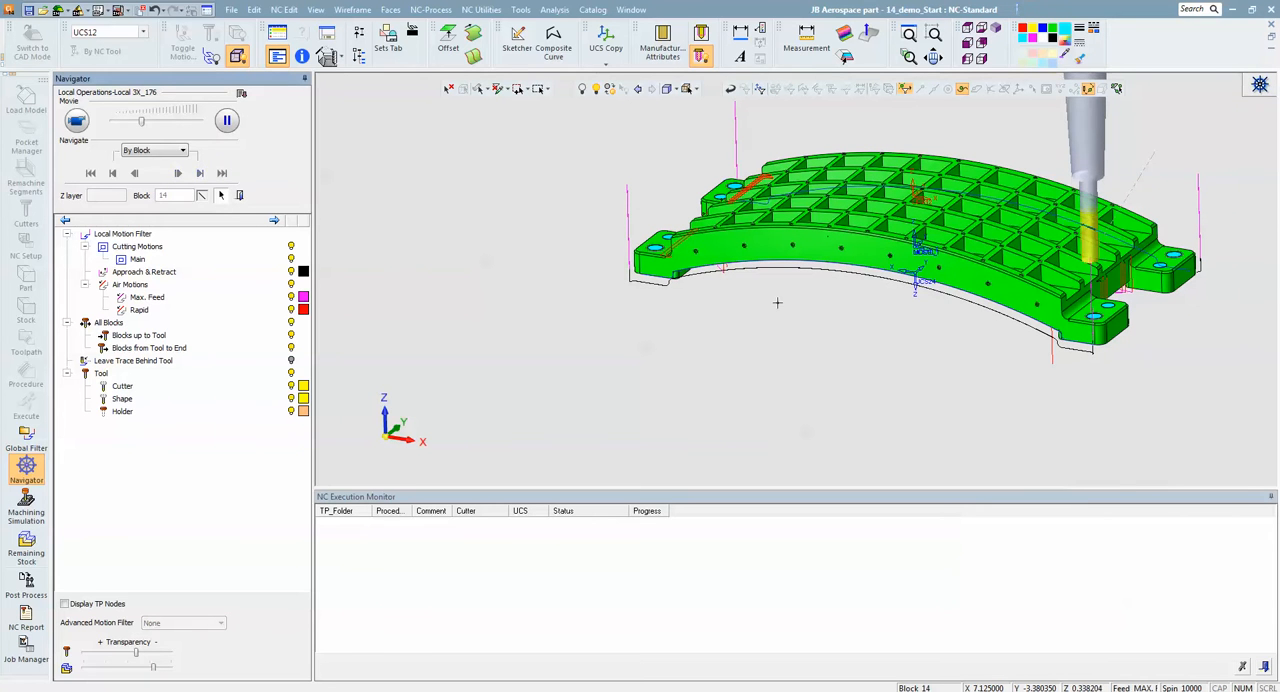
pyautogui.moveTo(143, 126); pyautogui.dragTo(172, 127)
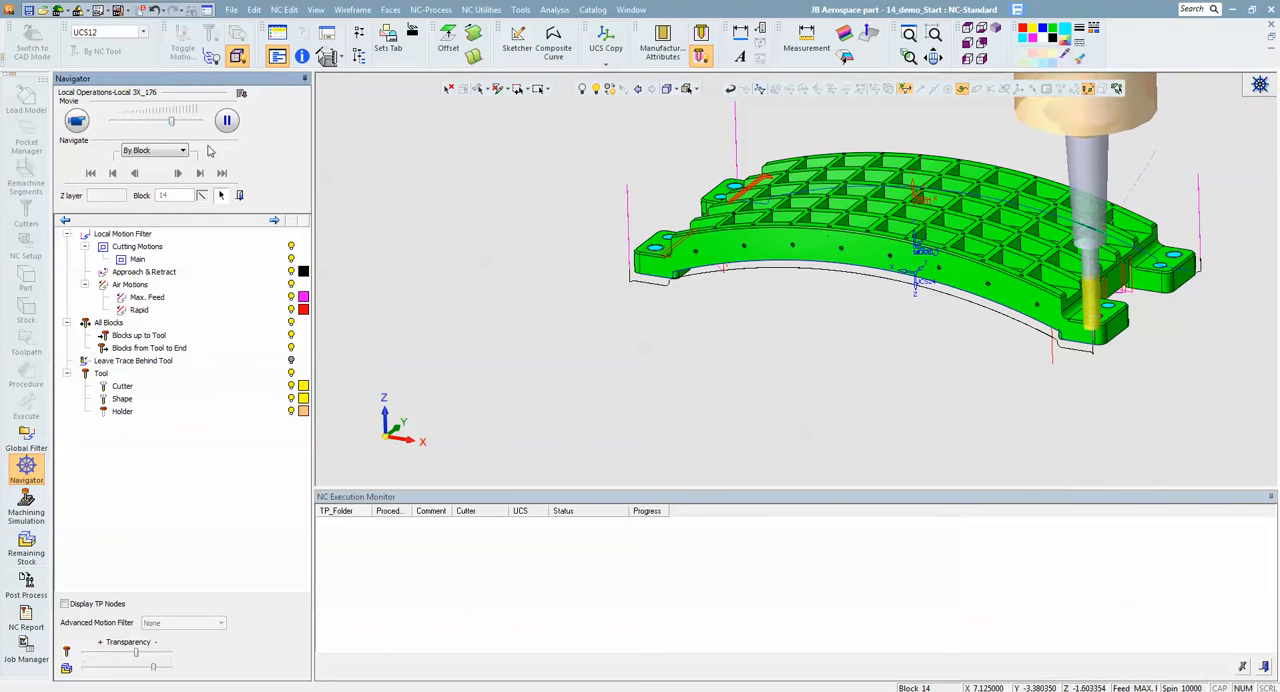
pyautogui.keyDown('ctrl'); pyautogui.moveTo(898, 356); pyautogui.dragTo(908, 305, button='right'); pyautogui.keyUp('ctrl')
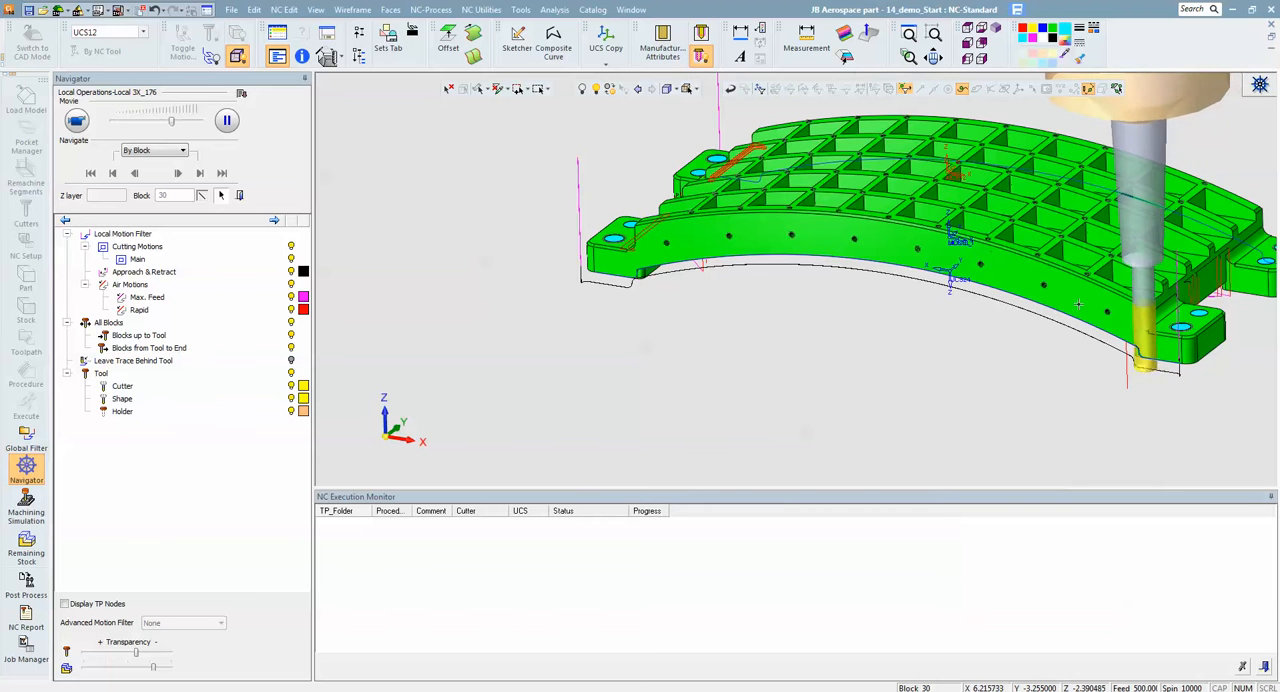
pyautogui.keyDown('ctrl'); pyautogui.moveTo(829, 396); pyautogui.dragTo(820, 363); pyautogui.keyUp('ctrl')
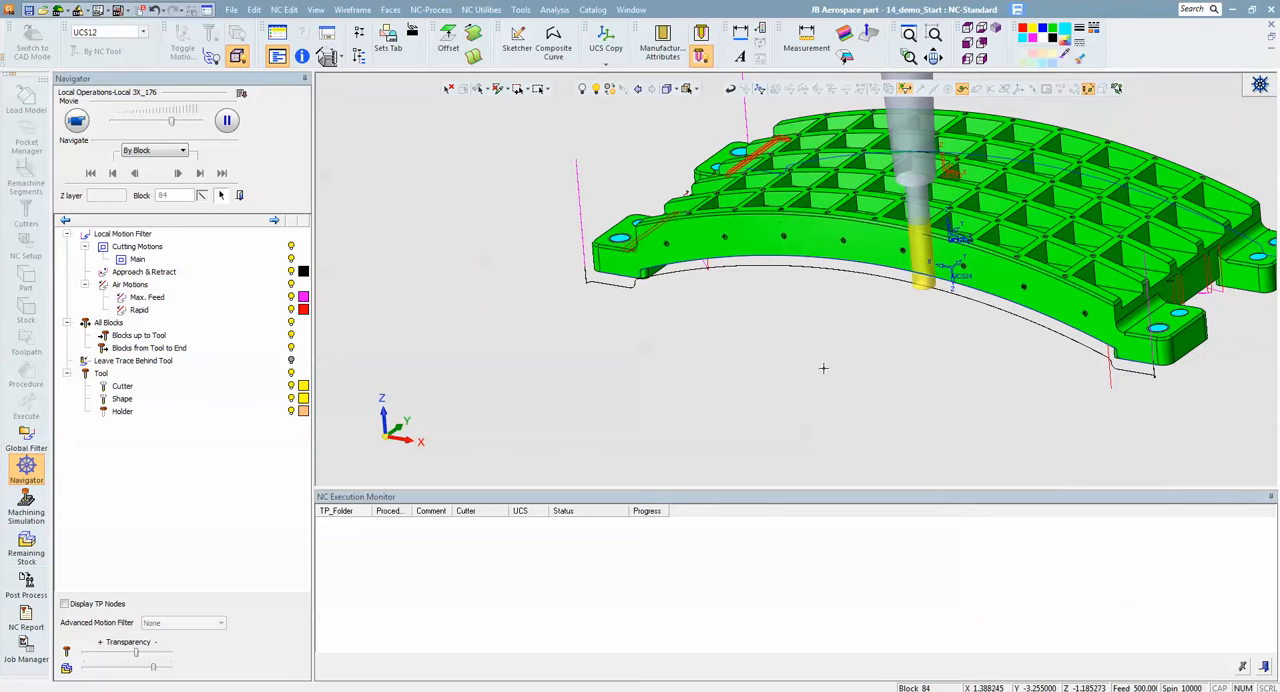
pyautogui.moveTo(859, 353); pyautogui.dragTo(897, 335, button='middle')
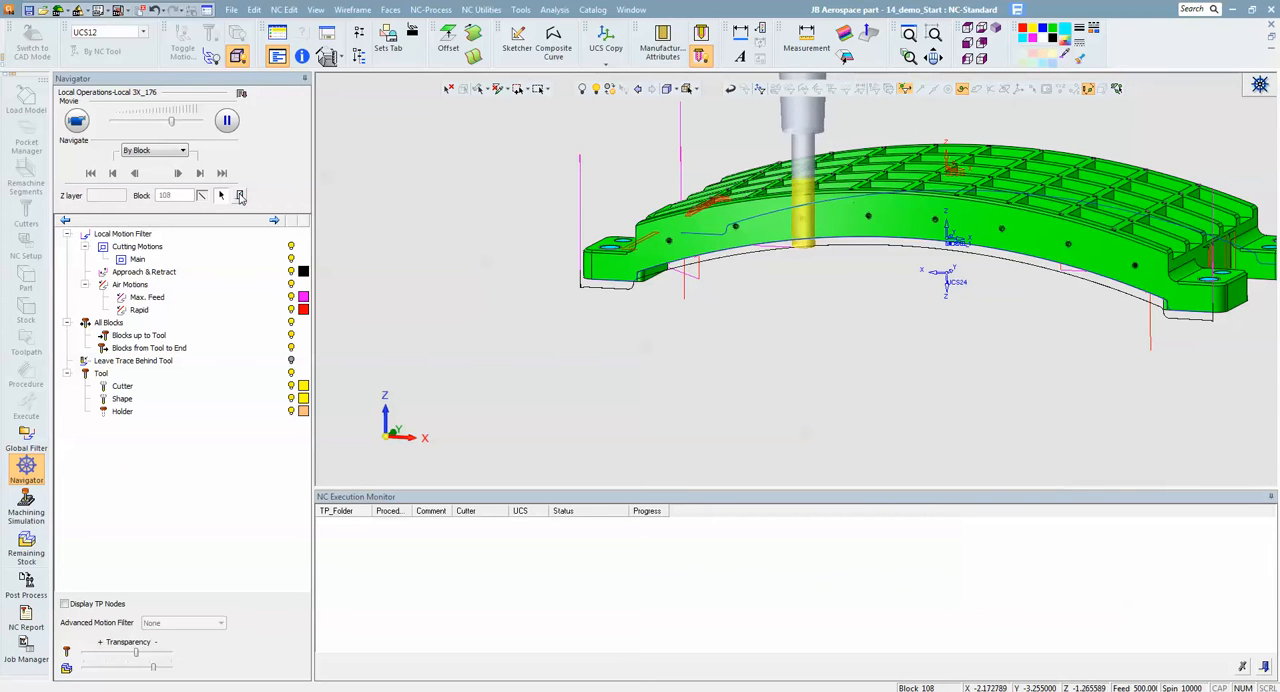
pyautogui.scroll(3, 601, 278)
pyautogui.keyDown('ctrl'); pyautogui.moveTo(641, 303); pyautogui.dragTo(966, 346, button='middle'); pyautogui.keyUp('ctrl')
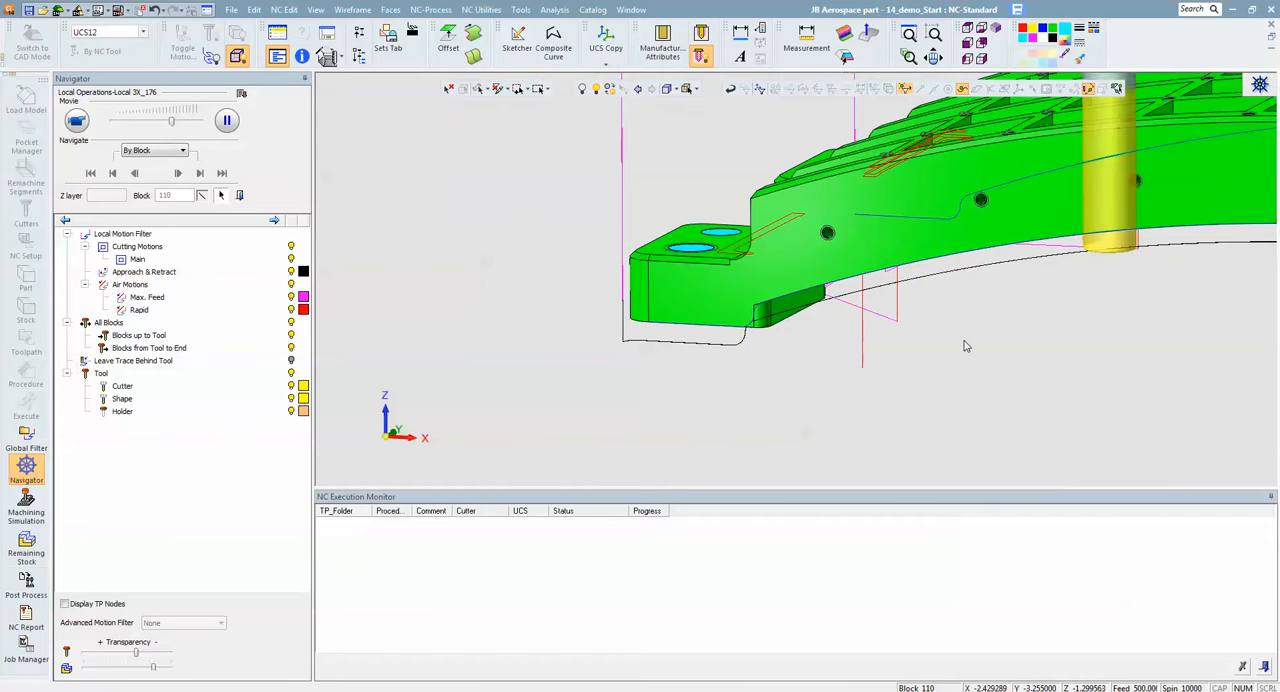
pyautogui.moveTo(173, 121); pyautogui.dragTo(184, 123)
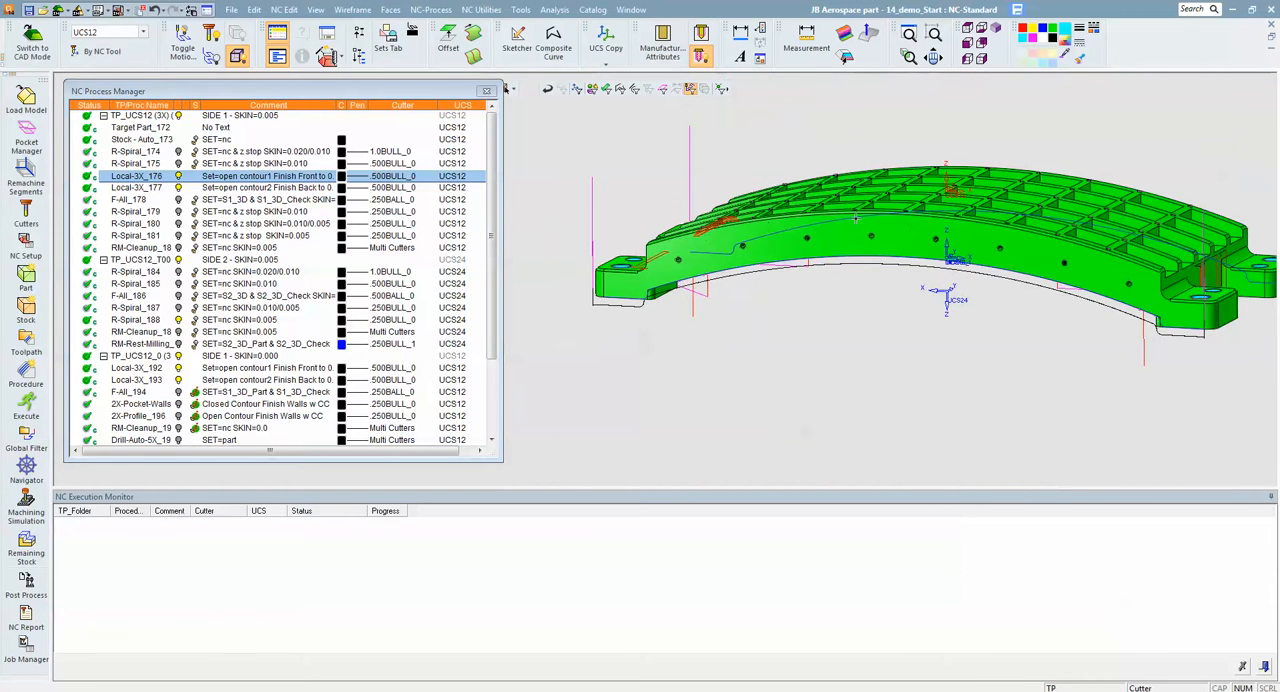
# - Hide the Local-3X_176 and Local-3X_177 motions and display R-Spiral_174's motions over the part to examine the roughing pass
pyautogui.click(180, 188)
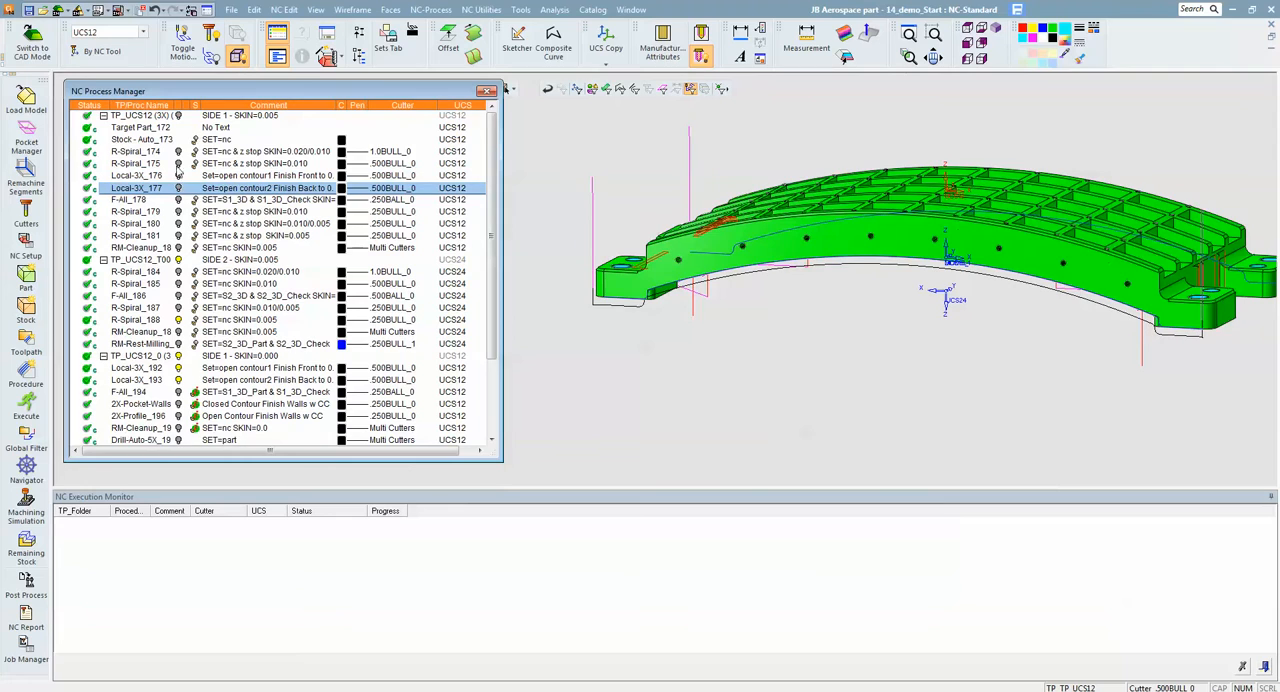
pyautogui.click(181, 152)
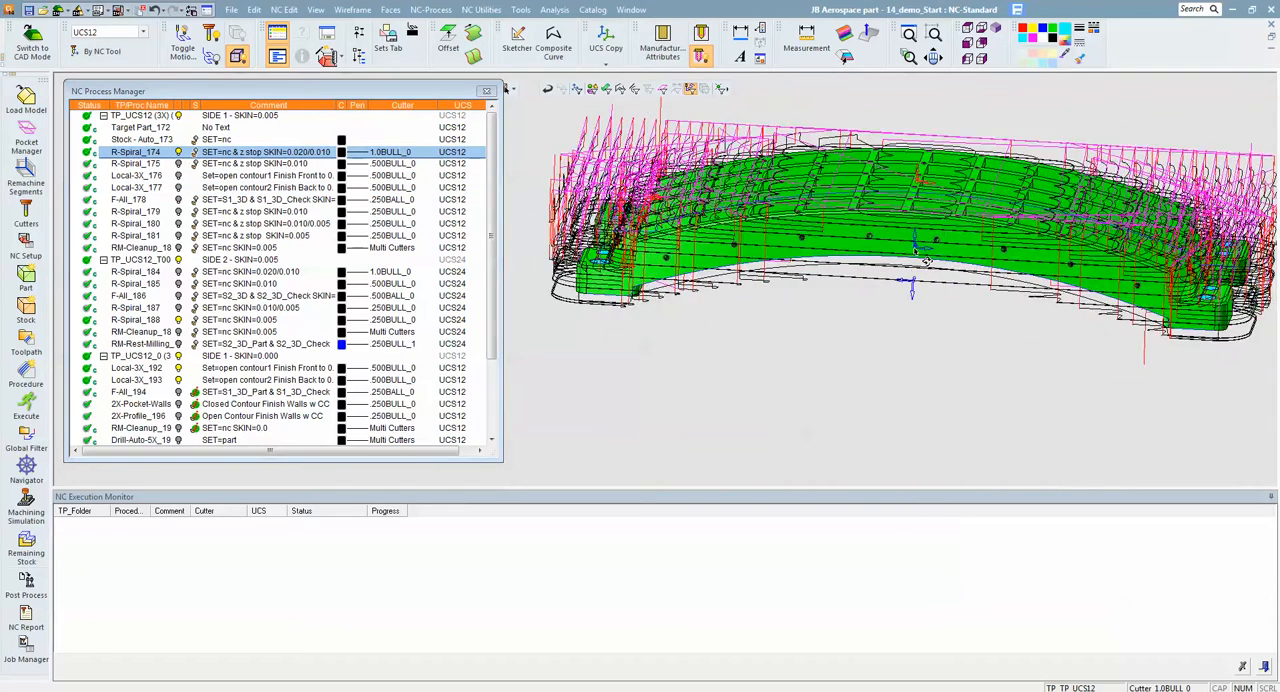
pyautogui.keyDown('ctrl'); pyautogui.moveTo(920, 275); pyautogui.dragTo(877, 331, button='right'); pyautogui.keyUp('ctrl')
pyautogui.moveTo(877, 331)
pyautogui.keyDown('ctrl'); pyautogui.mouseDown()
pyautogui.moveTo(886, 426)
pyautogui.moveTo(878, 348)
pyautogui.mouseUp(); pyautogui.keyUp('ctrl')
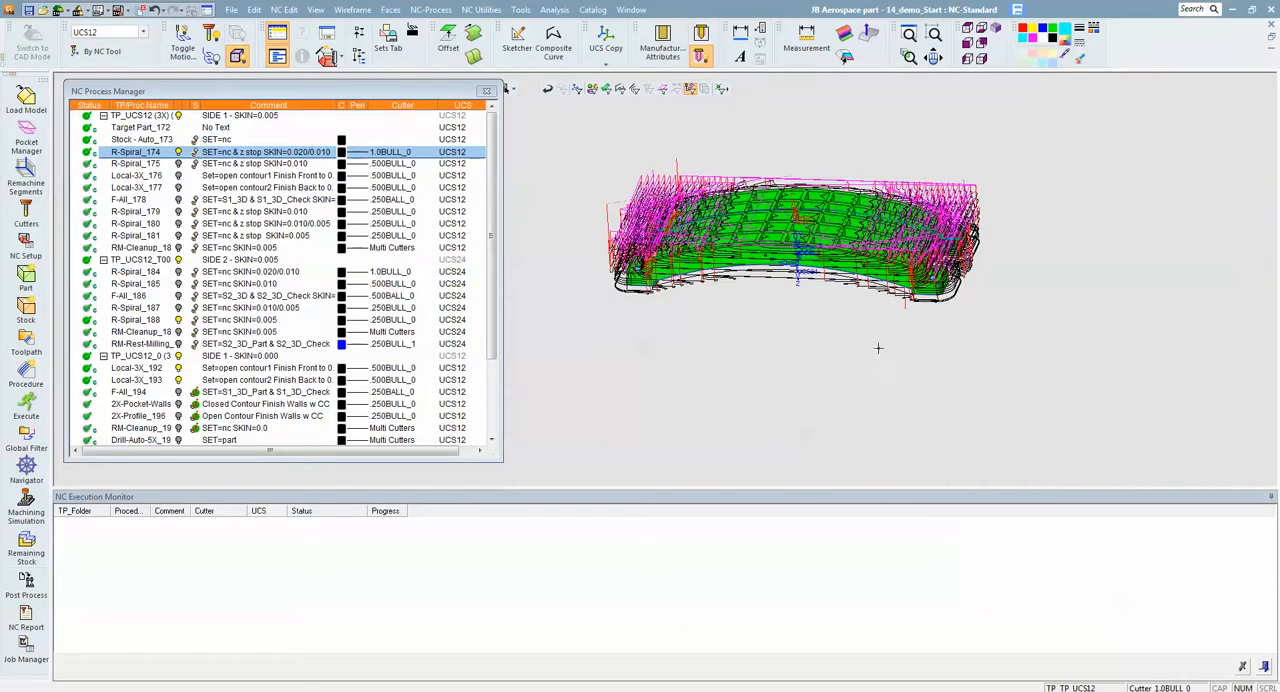
# - Hide R-Spiral_174's motions, examine the stock remaining after that procedure, and hide the stock again
pyautogui.click(179, 152)
pyautogui.scroll(10, 906, 218)
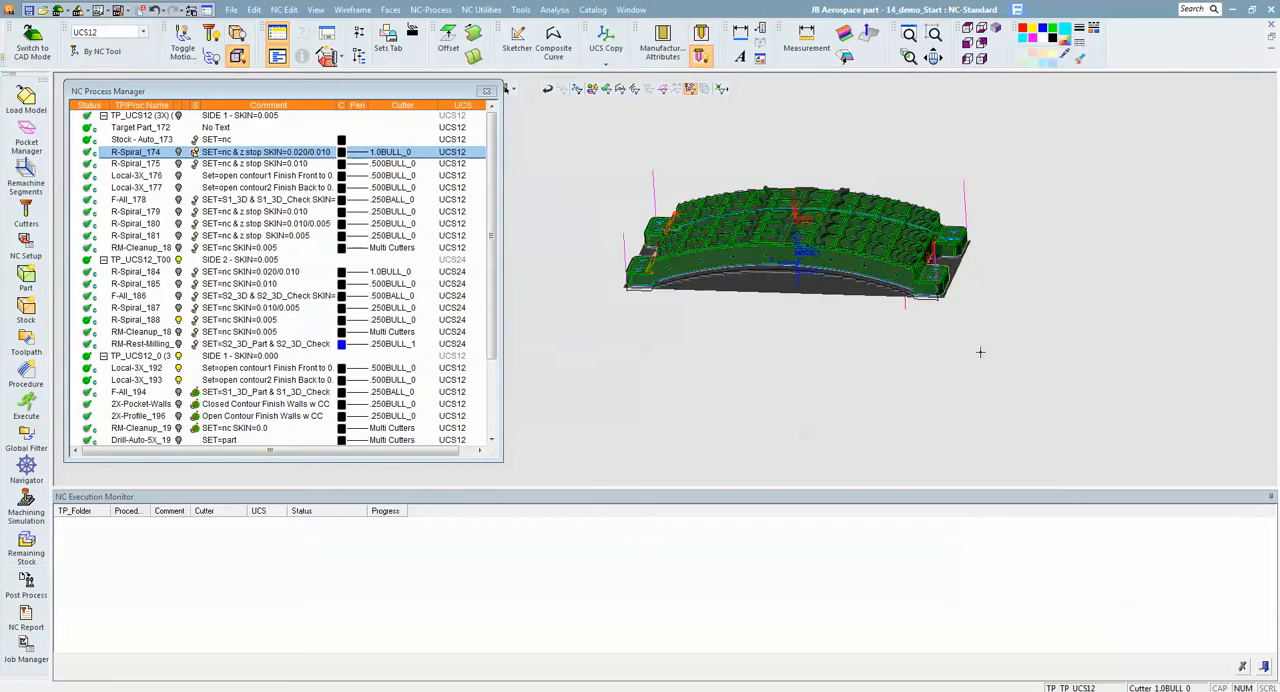
pyautogui.keyDown('ctrl'); pyautogui.moveTo(918, 200); pyautogui.dragTo(930, 165, button='right'); pyautogui.keyUp('ctrl')
pyautogui.keyDown('ctrl'); pyautogui.moveTo(930, 165); pyautogui.dragTo(846, 256); pyautogui.keyUp('ctrl')
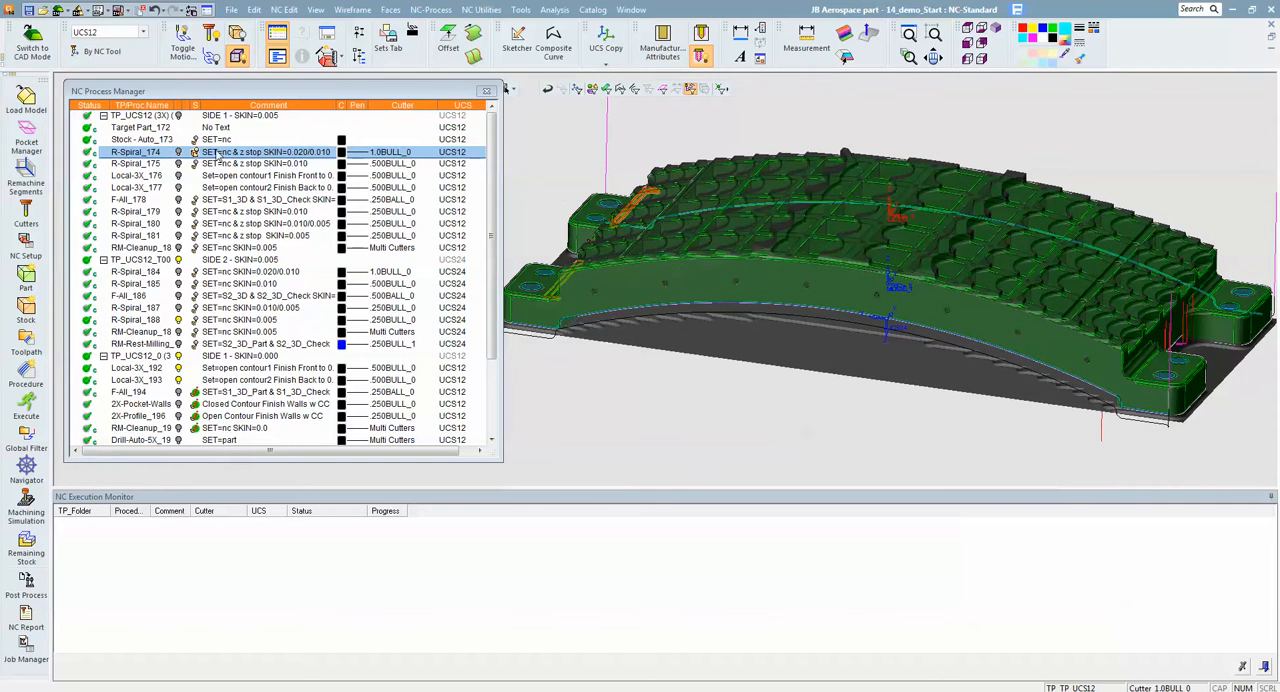
pyautogui.click(196, 154)
# - Display R-Spiral_175's motions and examine closely how the .500BULL_0 cutter enters and clears the pockets
pyautogui.click(149, 165)
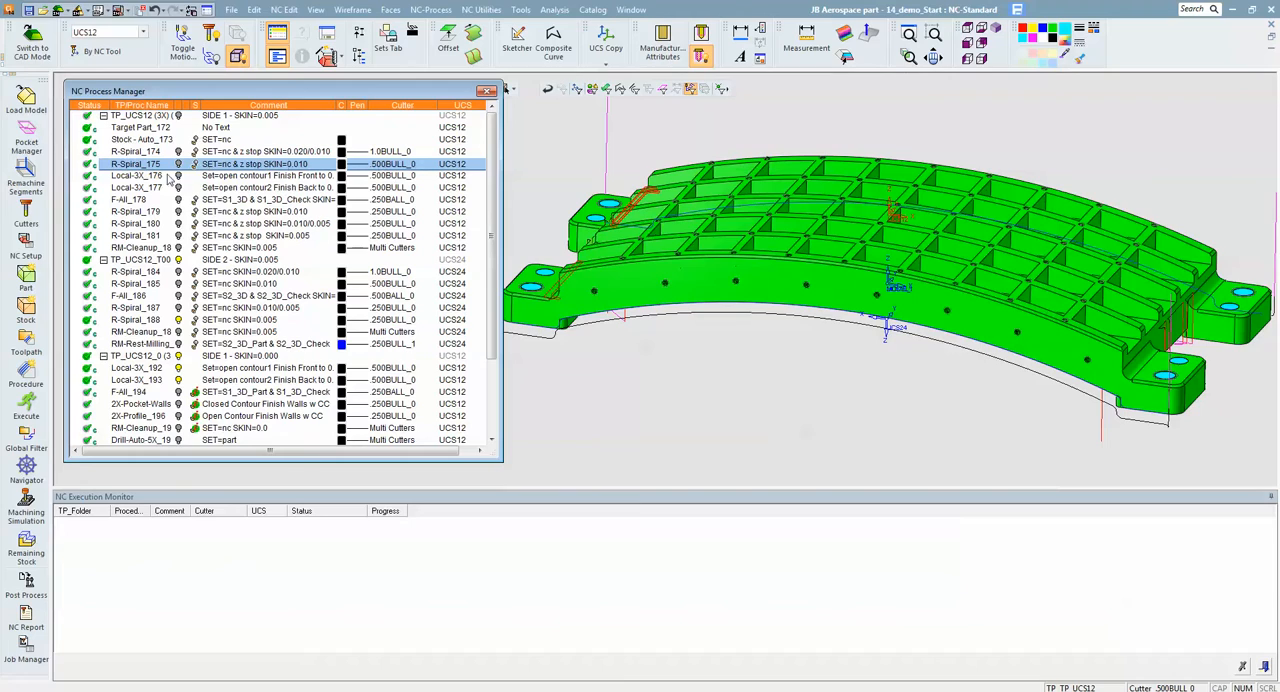
pyautogui.click(179, 164)
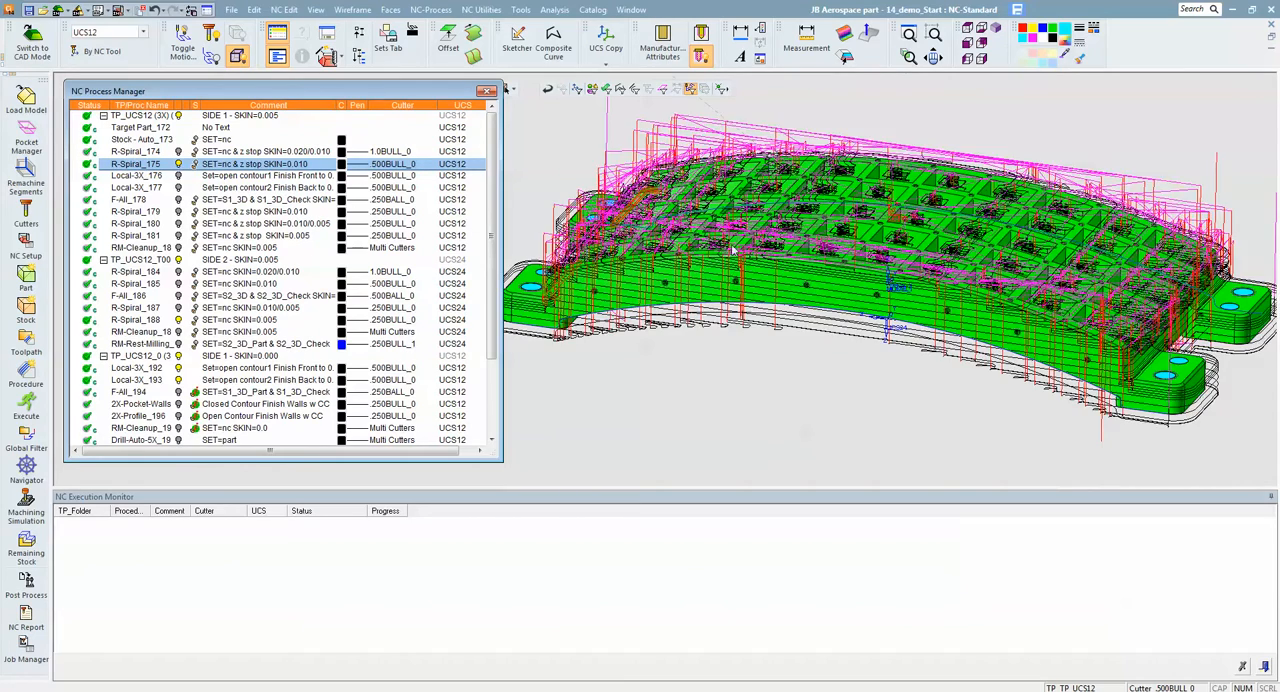
pyautogui.keyDown('ctrl'); pyautogui.moveTo(851, 302); pyautogui.dragTo(851, 340); pyautogui.keyUp('ctrl')
pyautogui.keyDown('ctrl'); pyautogui.moveTo(907, 282); pyautogui.dragTo(753, 446, button='middle'); pyautogui.keyUp('ctrl')
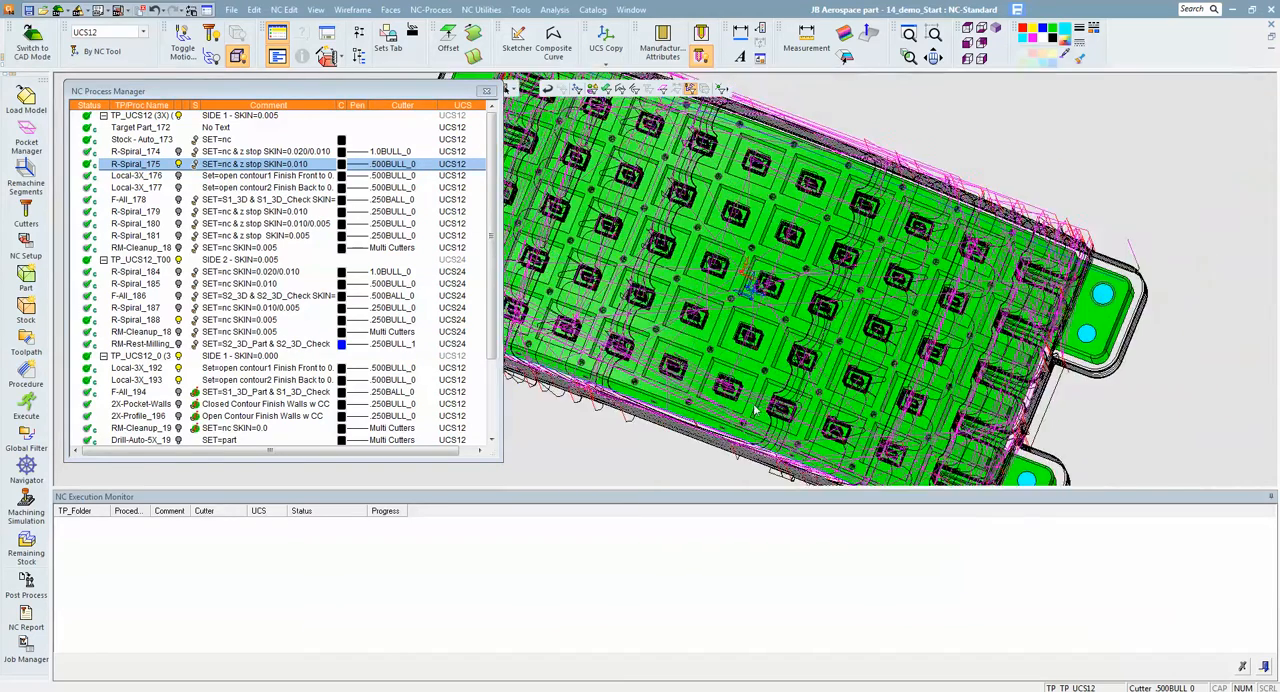
pyautogui.scroll(3, 777, 241)
pyautogui.scroll(5, 778, 240)
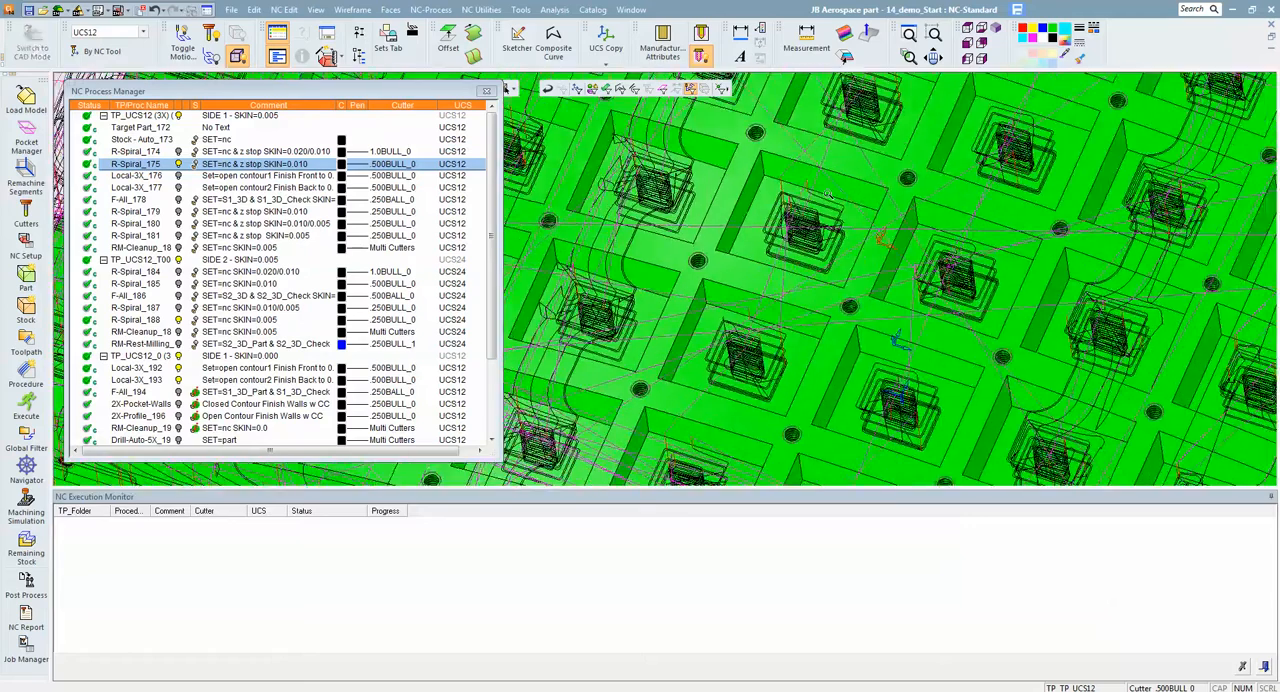
pyautogui.scroll(5, 949, 180)
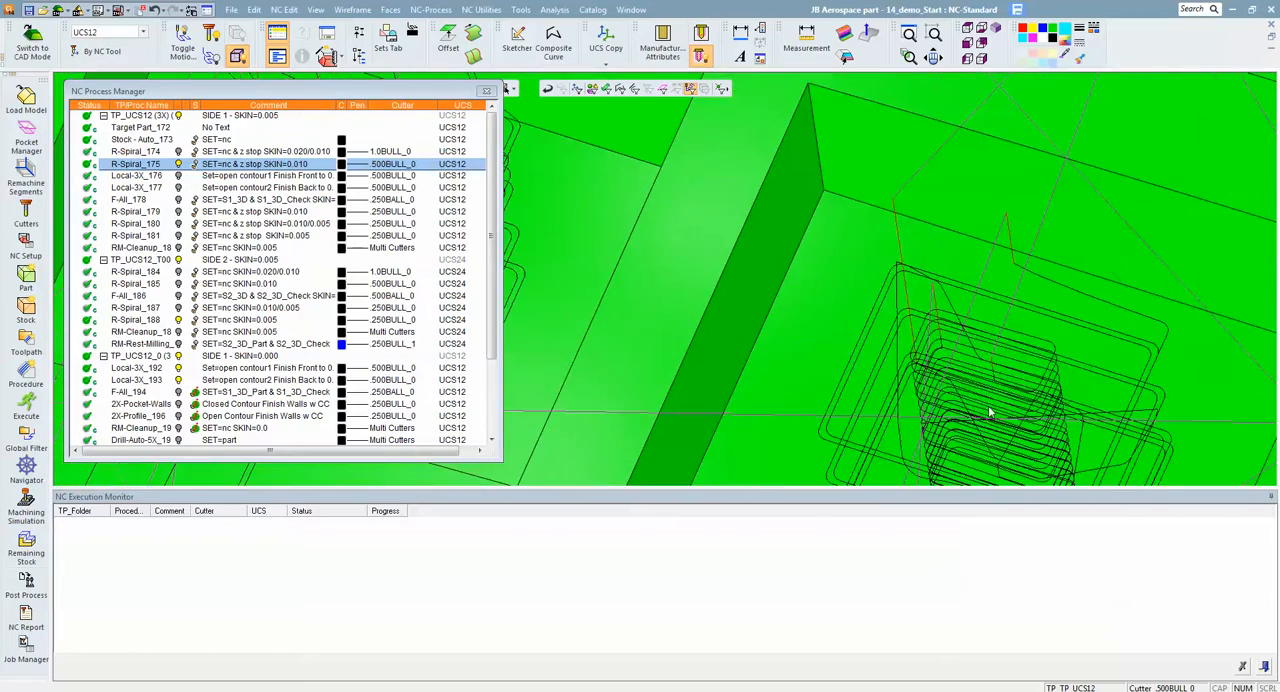
pyautogui.keyDown('ctrl'); pyautogui.moveTo(895, 354); pyautogui.dragTo(893, 198, button='middle'); pyautogui.keyUp('ctrl')
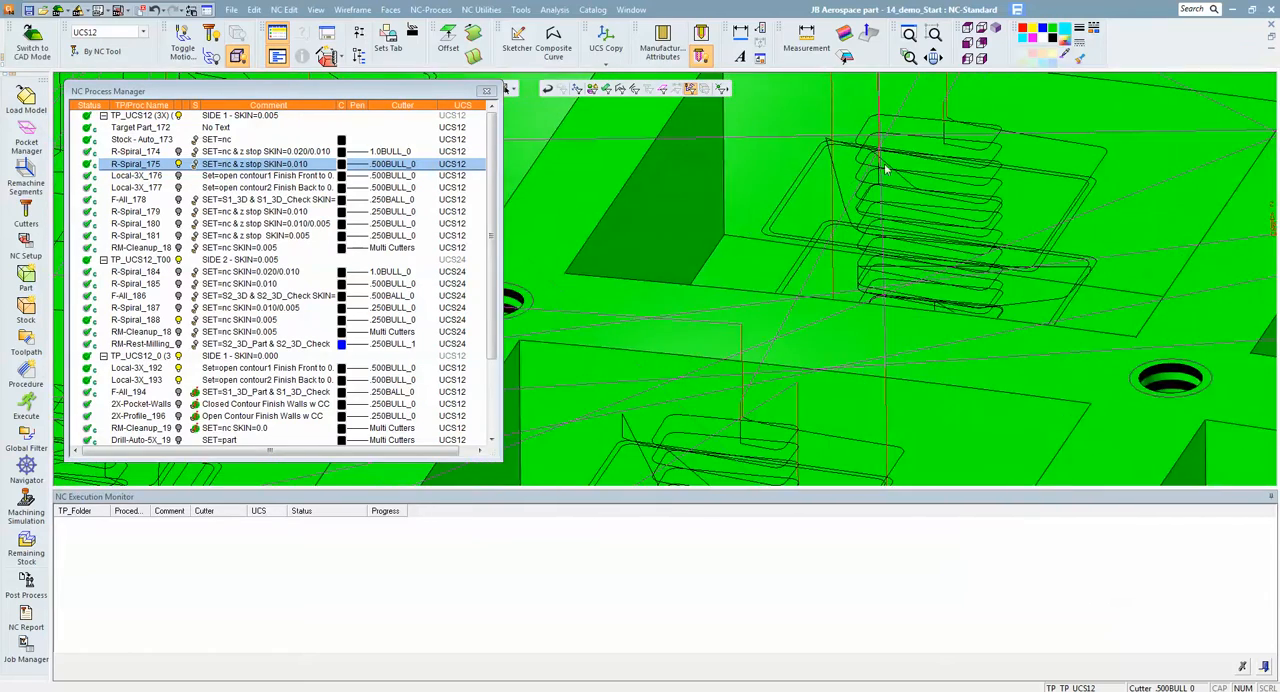
pyautogui.keyDown('ctrl'); pyautogui.moveTo(909, 158); pyautogui.dragTo(960, 185); pyautogui.keyUp('ctrl')
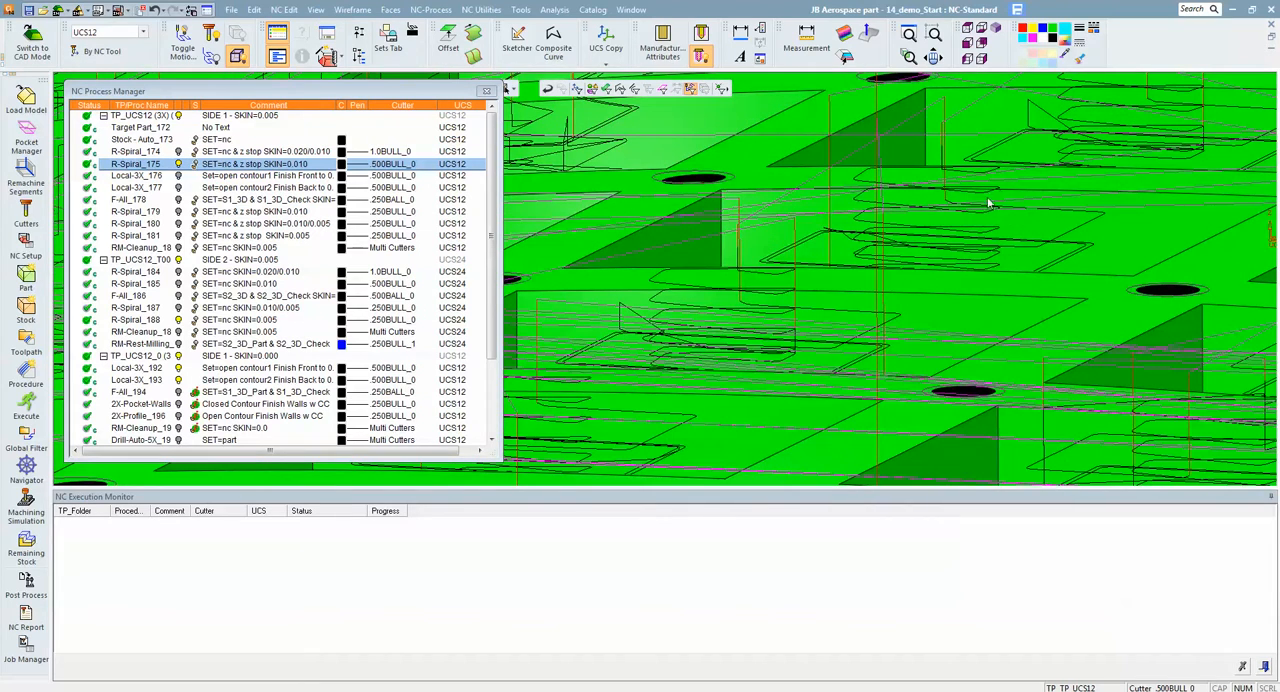
pyautogui.keyDown('ctrl'); pyautogui.moveTo(952, 237); pyautogui.dragTo(1008, 336); pyautogui.keyUp('ctrl')
pyautogui.scroll(-8, 1008, 336)
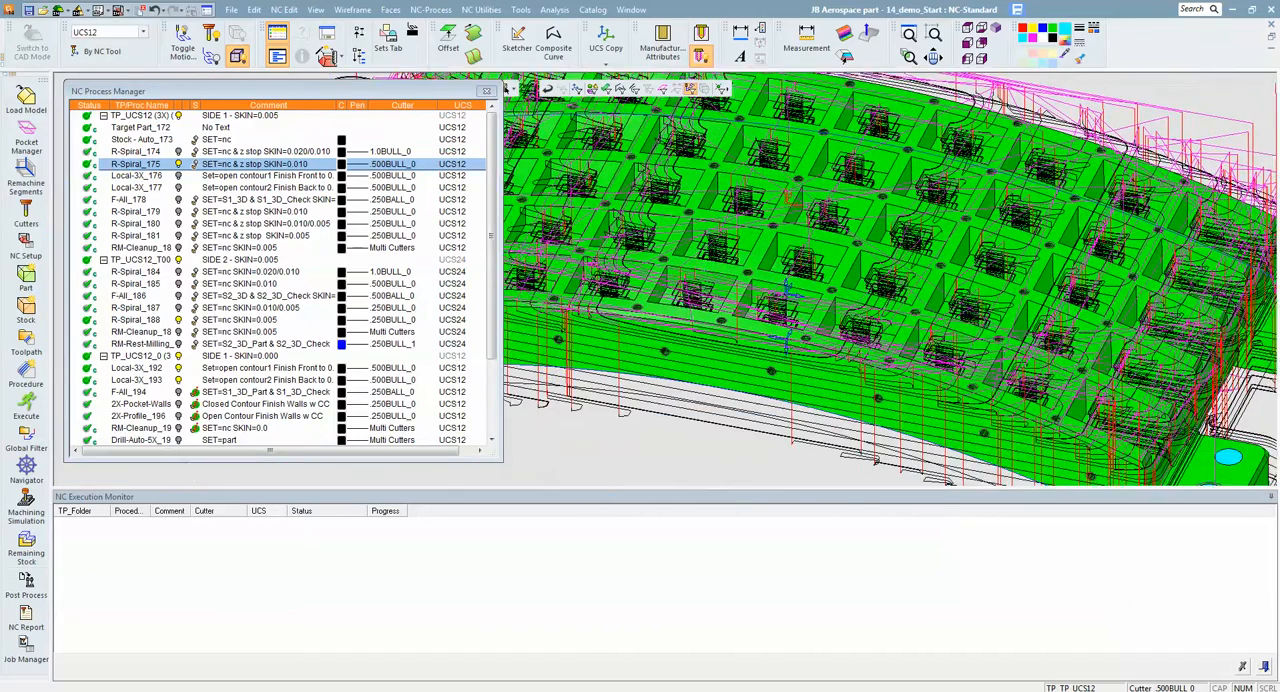
pyautogui.keyDown('ctrl'); pyautogui.moveTo(1008, 336); pyautogui.dragTo(1022, 324, button='middle'); pyautogui.keyUp('ctrl')
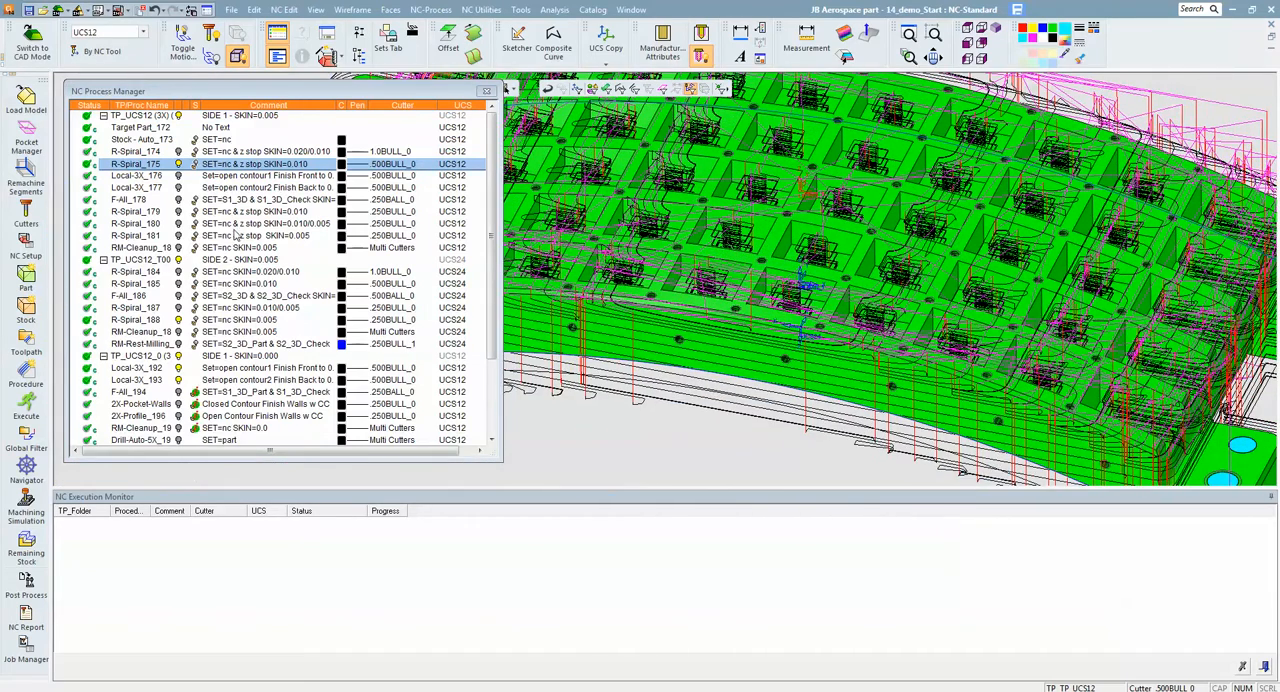
# - Hide R-Spiral_175's motions and display the stock remaining after that procedure
pyautogui.click(180, 166)
pyautogui.click(195, 165)
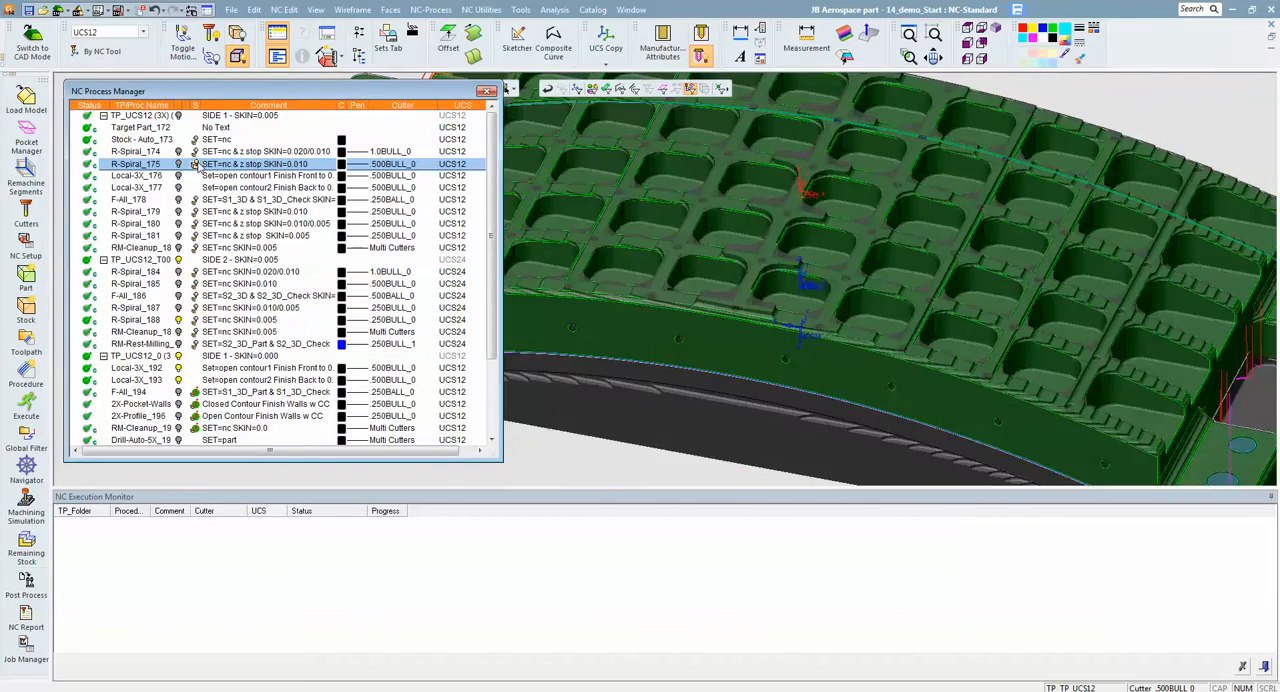
# - Examine the whole part's stock remaining after R-Spiral_175 and hide the stock again
pyautogui.moveTo(745, 222); pyautogui.dragTo(1054, 299, button='middle')
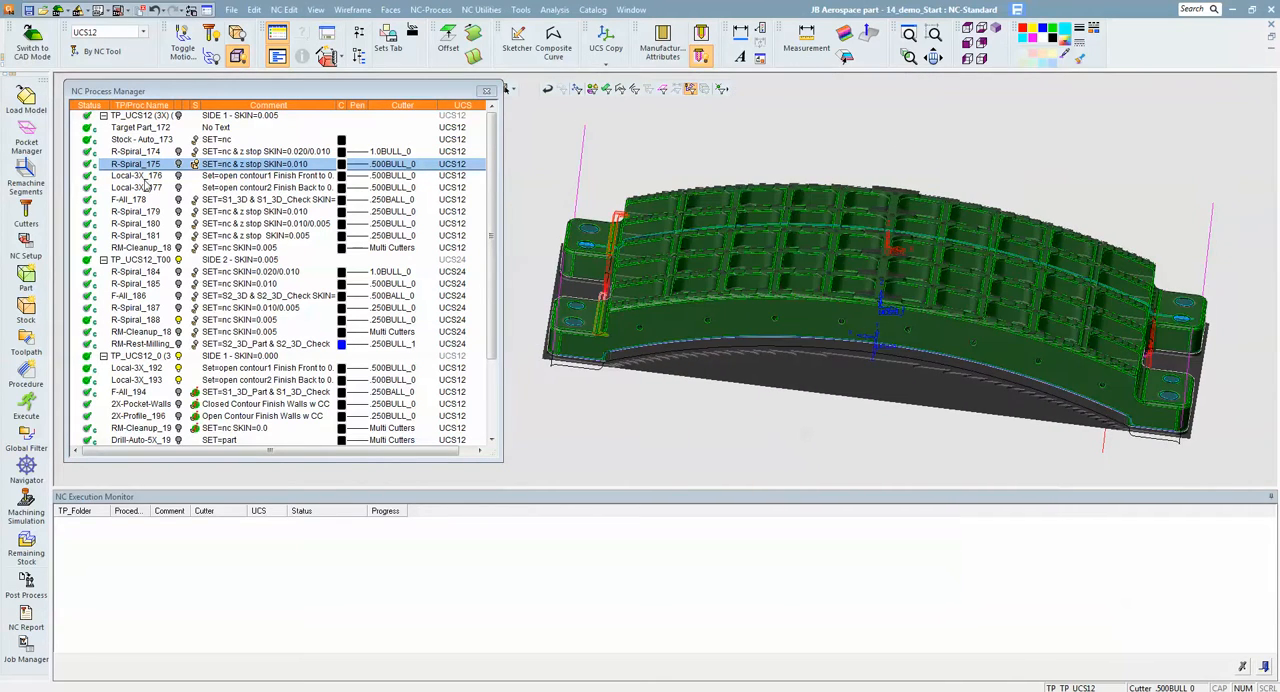
pyautogui.click(196, 164)
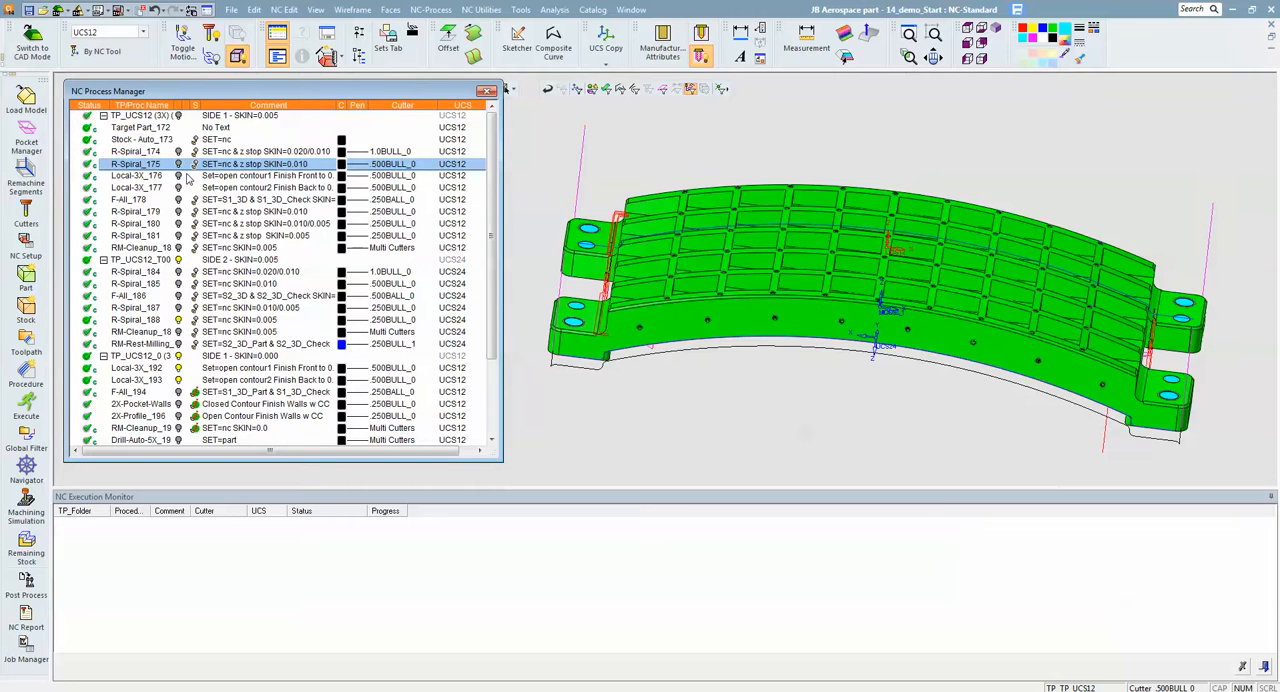
# - Briefly display the Local-3X_176 and Local-3X_177 motions, and hide the Local-3X_192 and Local-3X_193 motions
pyautogui.click(178, 177)
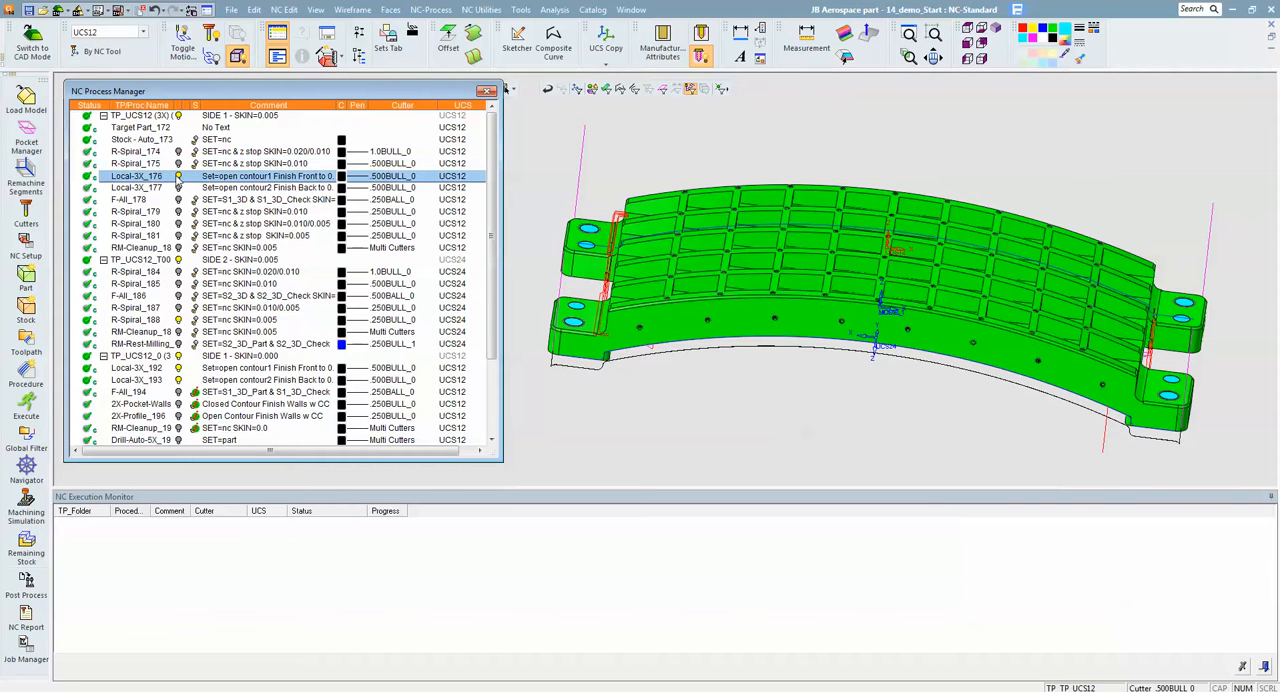
pyautogui.click(181, 188)
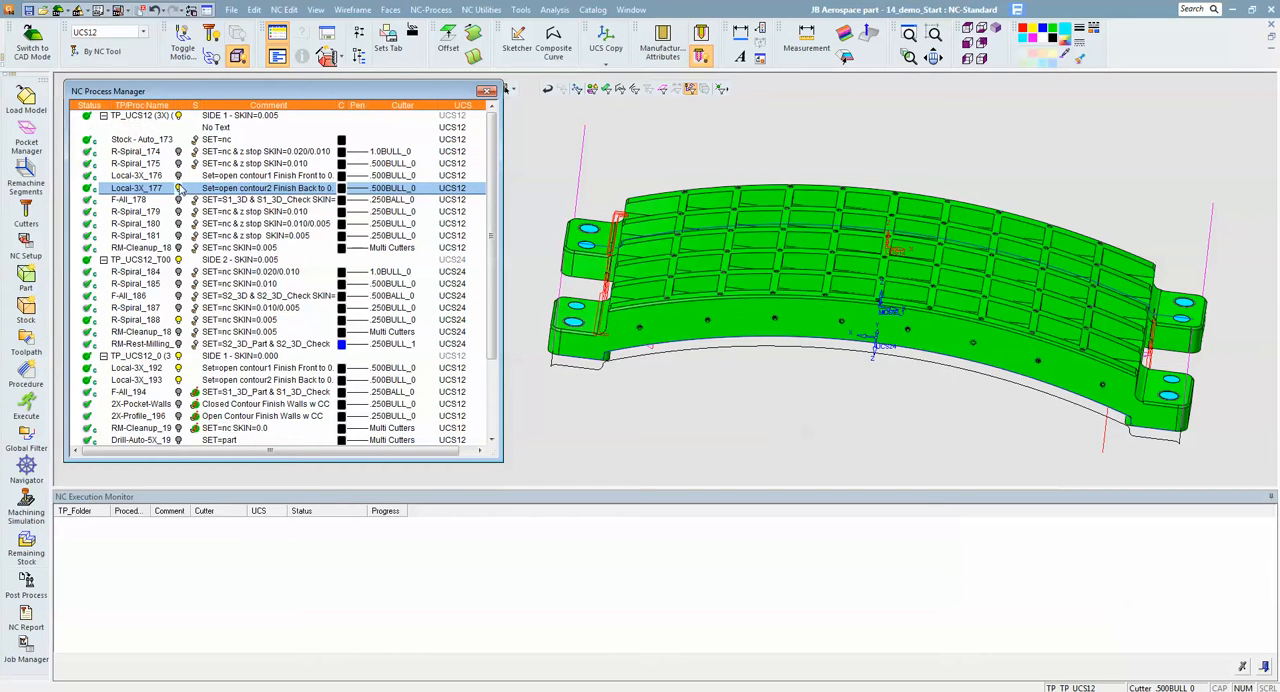
pyautogui.click(181, 380)
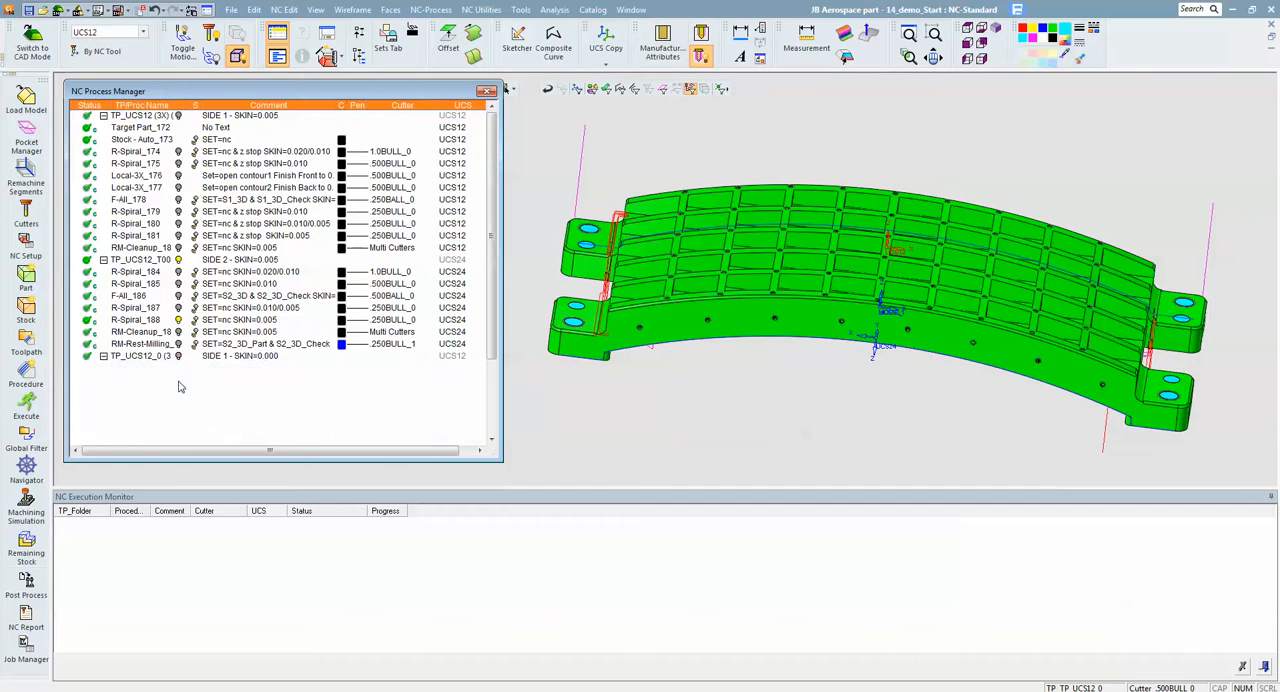
# - Display F-All_178's motions, examine the .250BALL_0 passes along the rib tops and around the end lugs, and hide them again
pyautogui.click(171, 202)
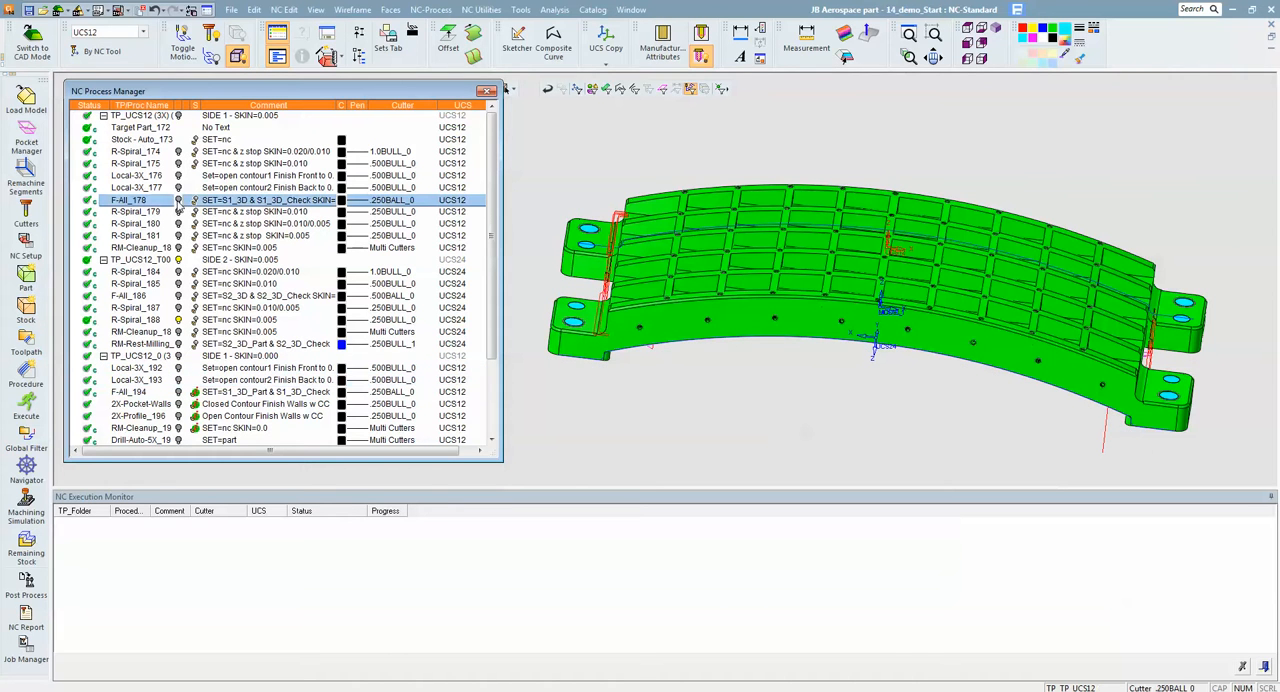
pyautogui.keyDown('ctrl'); pyautogui.moveTo(702, 342); pyautogui.dragTo(645, 346); pyautogui.keyUp('ctrl')
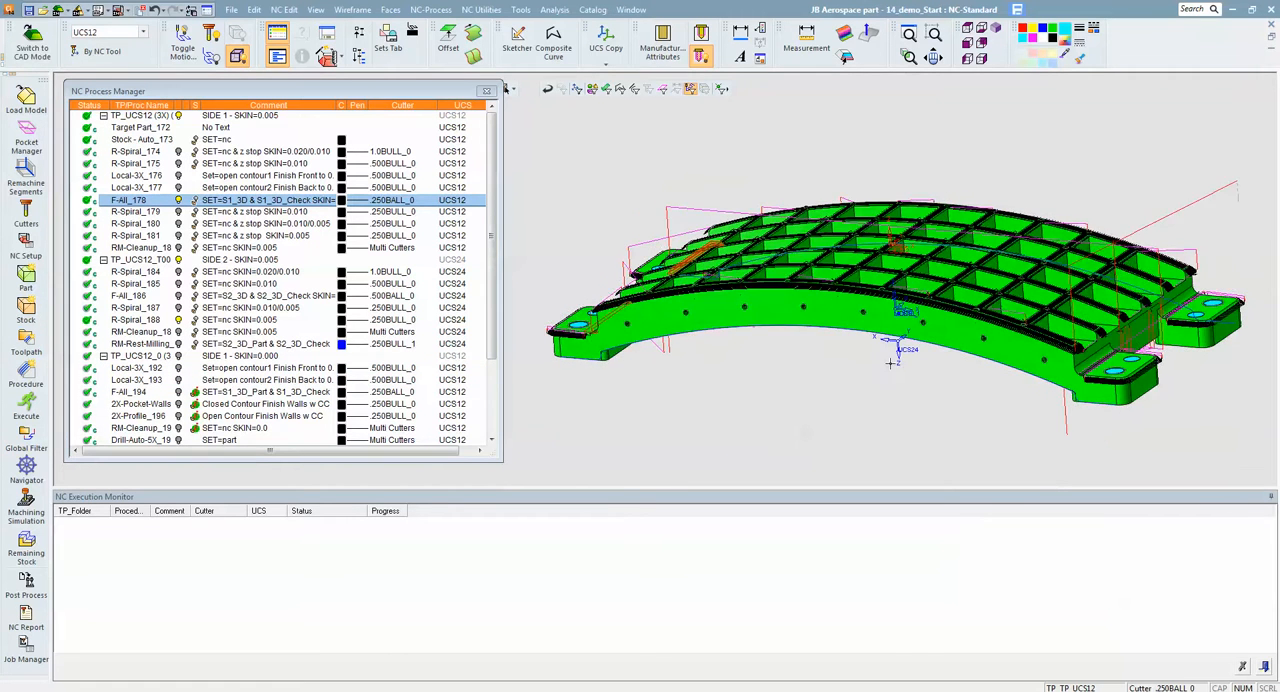
pyautogui.keyDown('ctrl'); pyautogui.moveTo(890, 384); pyautogui.dragTo(706, 306, button='middle'); pyautogui.keyUp('ctrl')
pyautogui.keyDown('ctrl'); pyautogui.moveTo(706, 306); pyautogui.dragTo(1077, 195, button='right'); pyautogui.keyUp('ctrl')
pyautogui.keyDown('ctrl'); pyautogui.moveTo(1077, 195); pyautogui.dragTo(755, 323, button='middle'); pyautogui.keyUp('ctrl')
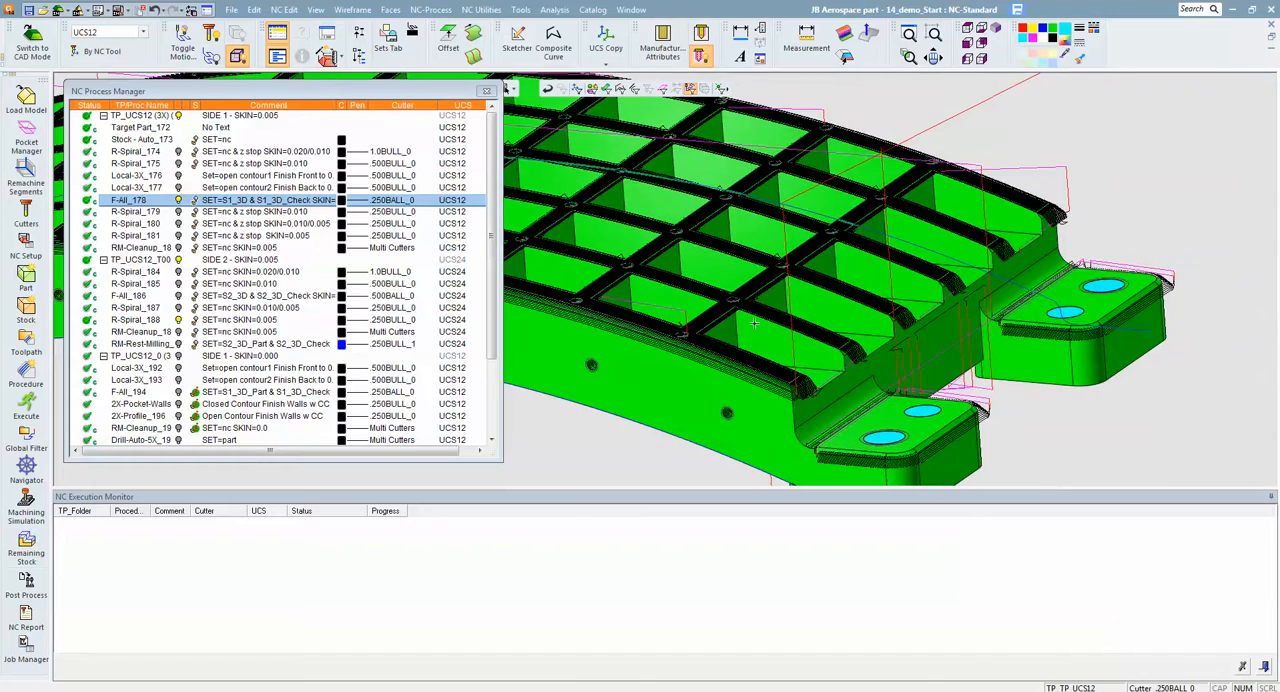
pyautogui.keyDown('ctrl'); pyautogui.moveTo(873, 378); pyautogui.dragTo(862, 369); pyautogui.keyUp('ctrl')
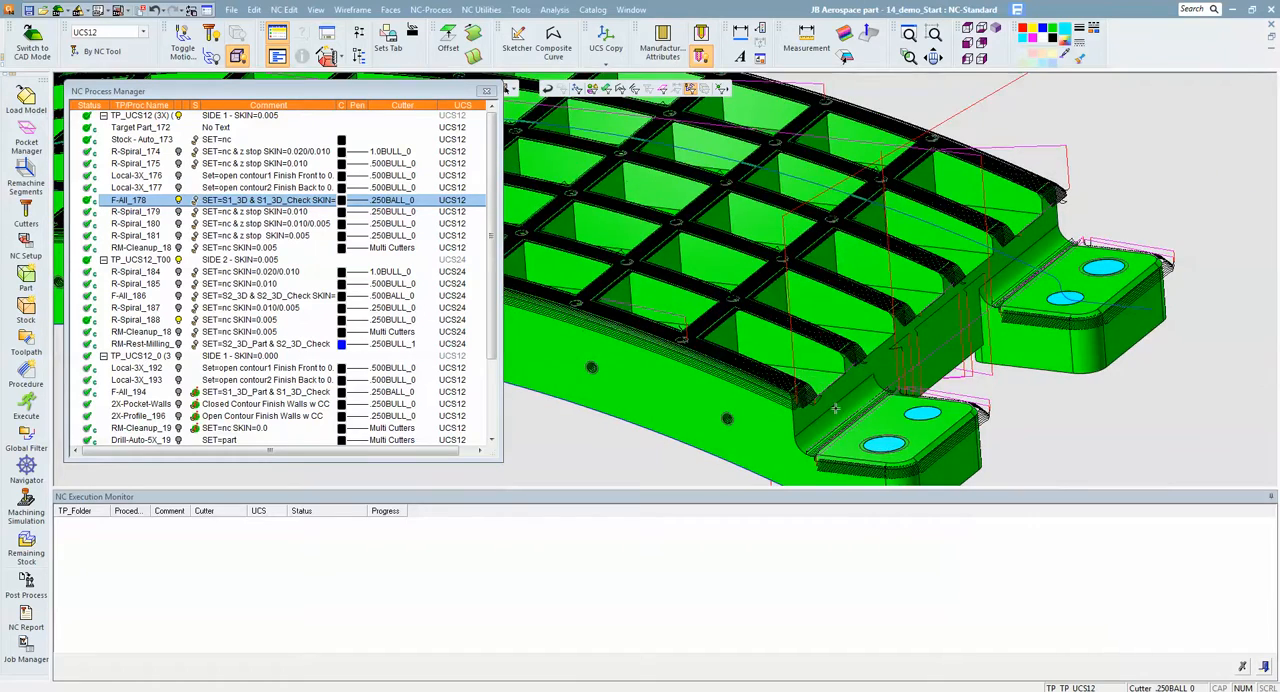
pyautogui.keyDown('ctrl'); pyautogui.moveTo(835, 408); pyautogui.dragTo(959, 360, button='right'); pyautogui.keyUp('ctrl')
pyautogui.keyDown('ctrl'); pyautogui.moveTo(959, 360); pyautogui.dragTo(927, 259, button='middle'); pyautogui.keyUp('ctrl')
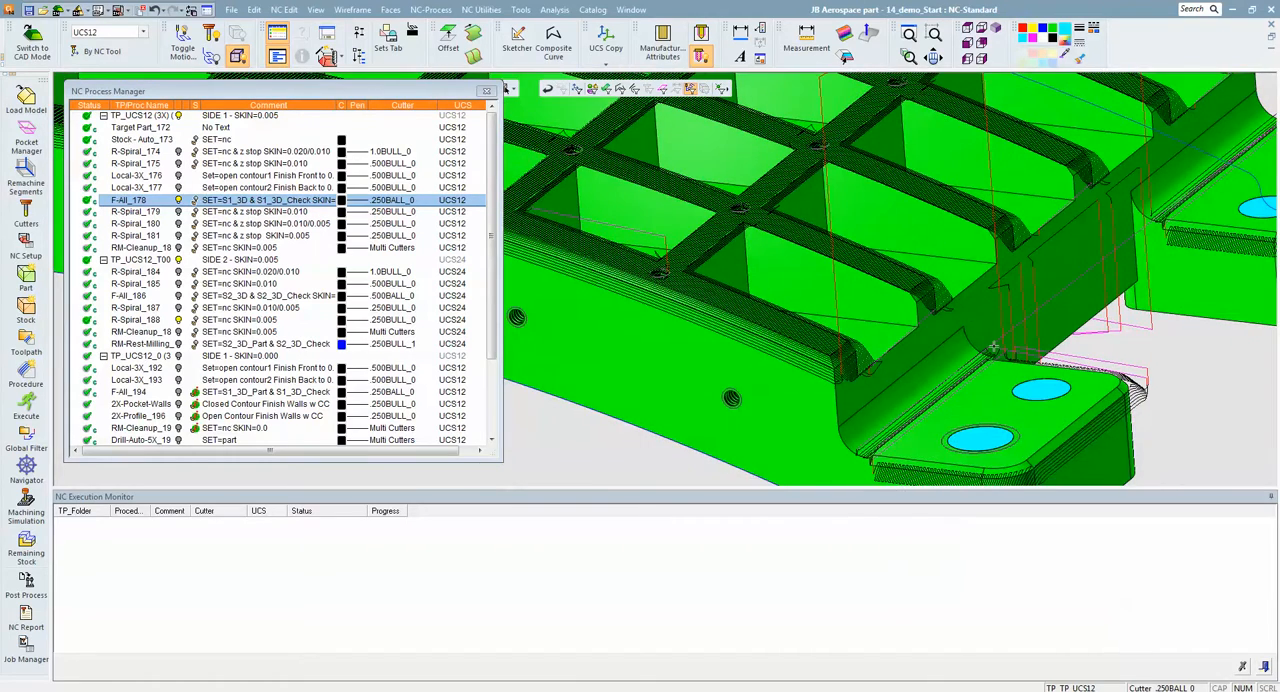
pyautogui.keyDown('ctrl'); pyautogui.moveTo(1020, 371); pyautogui.dragTo(961, 290); pyautogui.keyUp('ctrl')
pyautogui.keyDown('ctrl'); pyautogui.moveTo(1045, 217); pyautogui.dragTo(1090, 320); pyautogui.keyUp('ctrl')
pyautogui.keyDown('ctrl'); pyautogui.moveTo(880, 340); pyautogui.dragTo(893, 307); pyautogui.keyUp('ctrl')
pyautogui.click(179, 201)
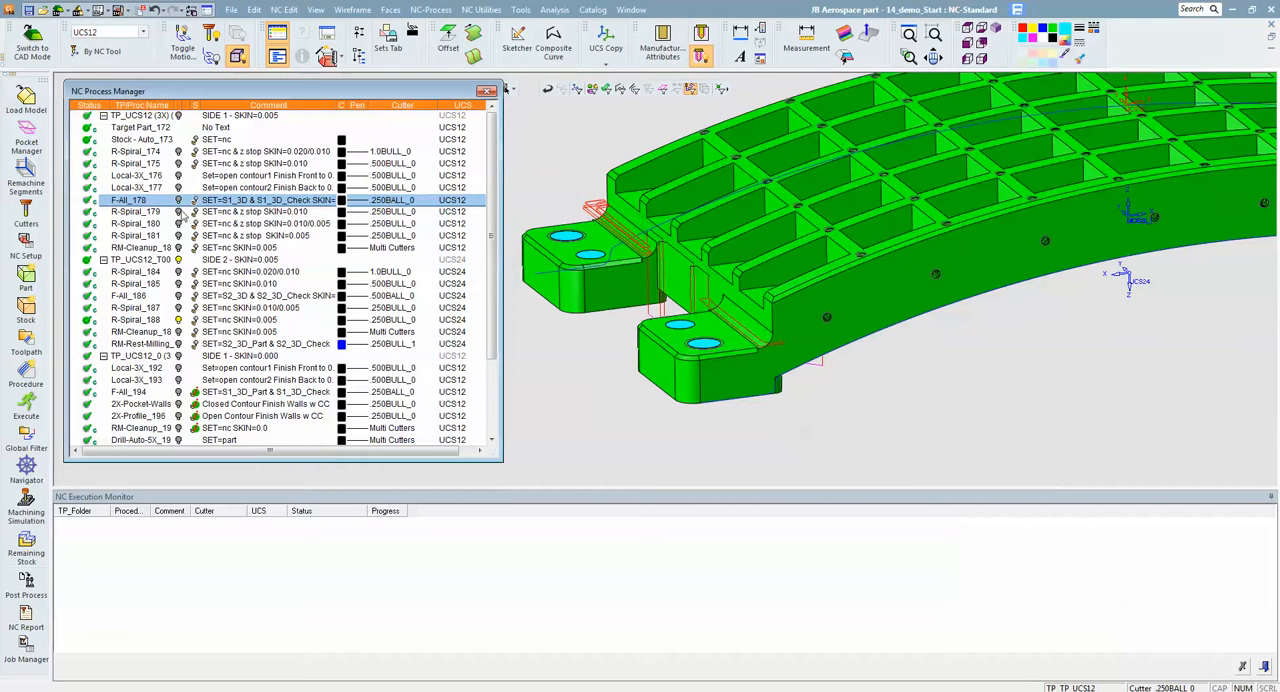
# - Display R-Spiral_179's motions, examine how the .250BULL_0 cutter clears the pocket corners, and hide them again
pyautogui.click(179, 212)
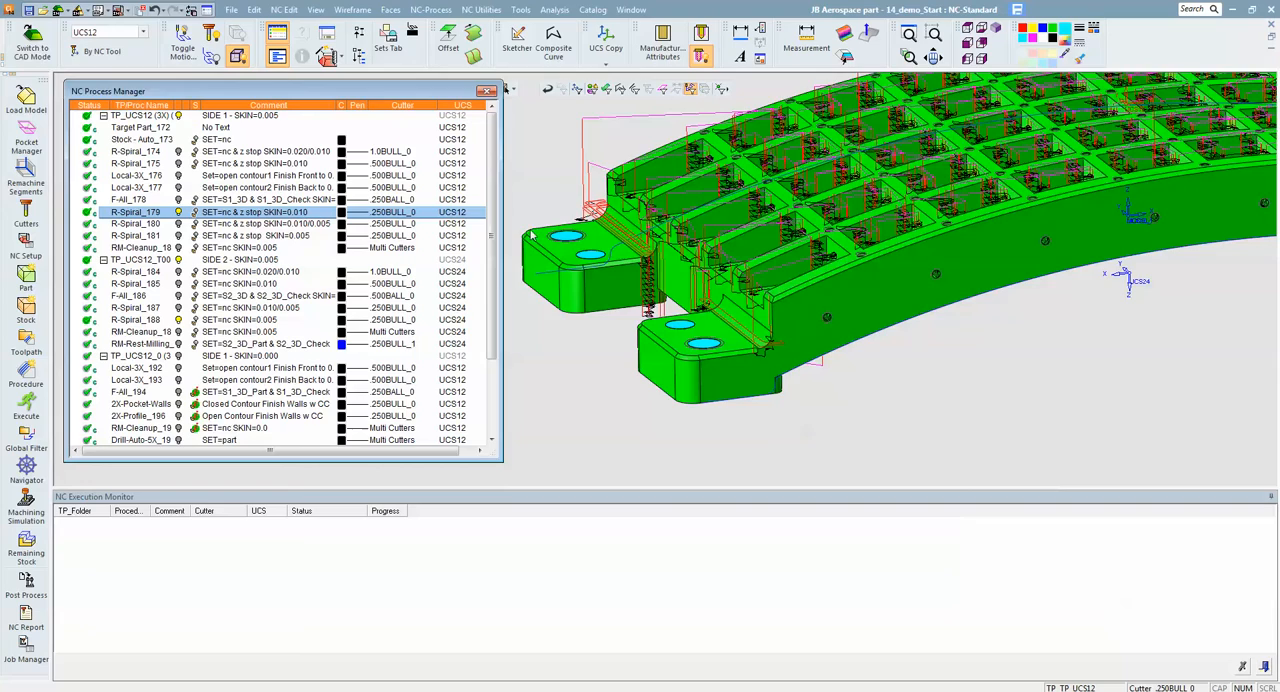
pyautogui.keyDown('ctrl'); pyautogui.moveTo(850, 265); pyautogui.dragTo(919, 296); pyautogui.keyUp('ctrl')
pyautogui.keyDown('ctrl'); pyautogui.moveTo(985, 255); pyautogui.dragTo(900, 254); pyautogui.keyUp('ctrl')
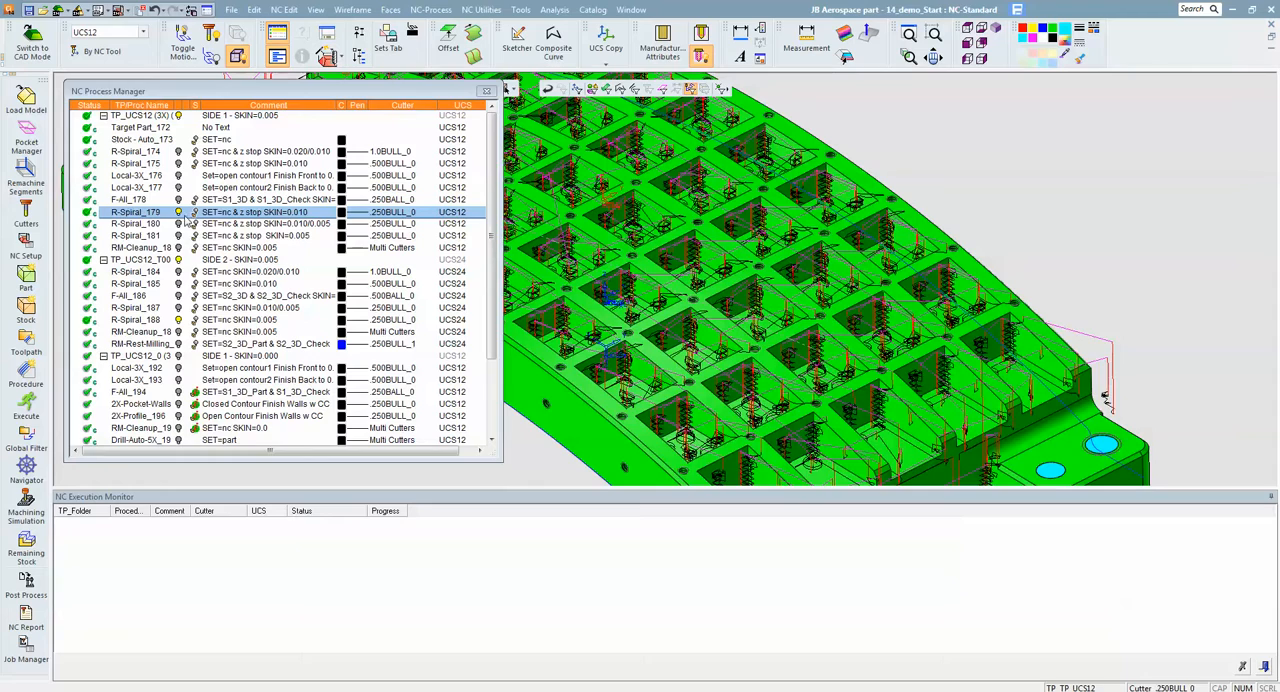
pyautogui.click(179, 214)
# - Display R-Spiral_180's motions, examine the passes over the pocket floors and end lugs, and hide them again
pyautogui.click(179, 224)
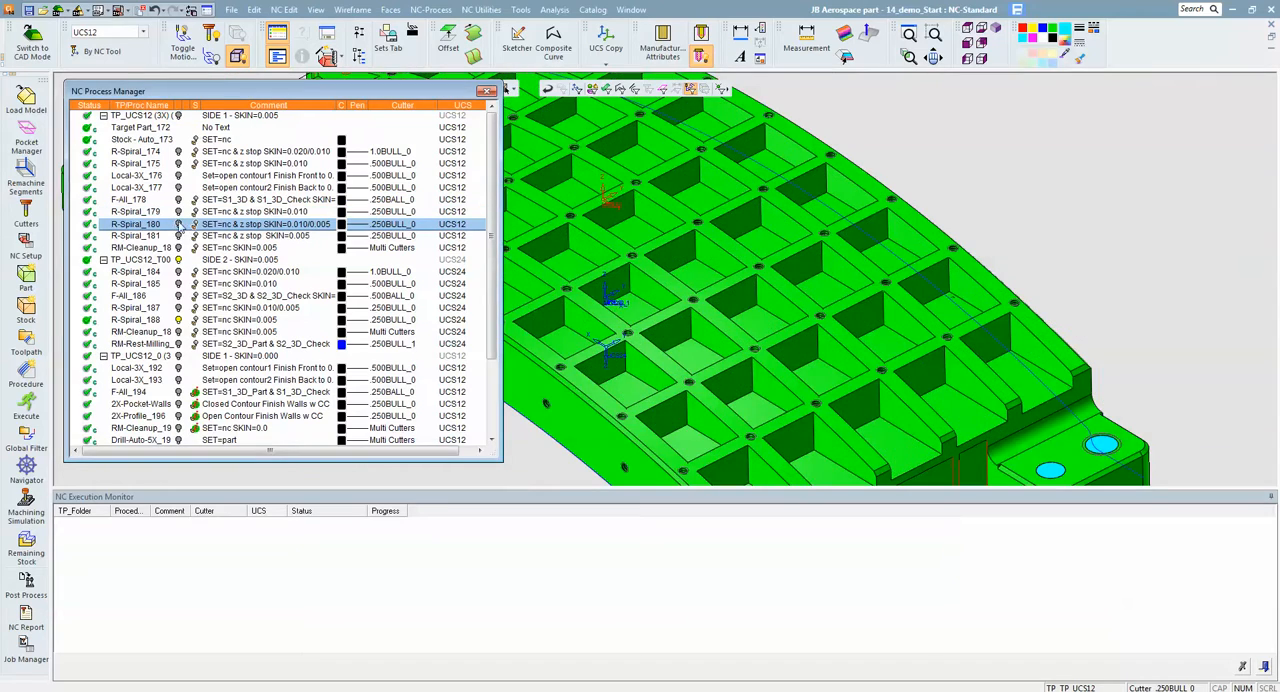
pyautogui.moveTo(936, 296)
pyautogui.keyDown('ctrl'); pyautogui.mouseDown()
pyautogui.moveTo(898, 329)
pyautogui.moveTo(950, 312)
pyautogui.mouseUp(); pyautogui.keyUp('ctrl')
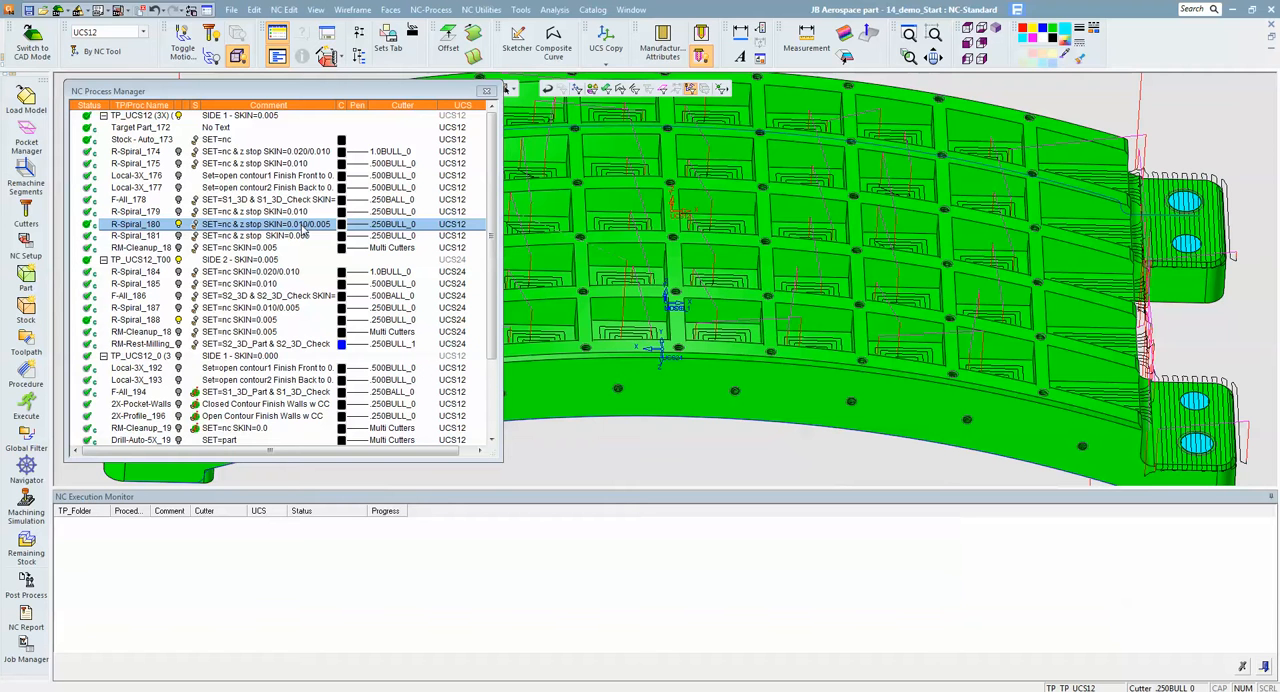
pyautogui.keyDown('ctrl'); pyautogui.moveTo(1020, 352); pyautogui.dragTo(1040, 436); pyautogui.keyUp('ctrl')
pyautogui.keyDown('ctrl'); pyautogui.moveTo(1040, 436); pyautogui.dragTo(1005, 284, button='right'); pyautogui.keyUp('ctrl')
pyautogui.keyDown('ctrl'); pyautogui.moveTo(846, 230); pyautogui.dragTo(1032, 257, button='middle'); pyautogui.keyUp('ctrl')
pyautogui.keyDown('ctrl'); pyautogui.moveTo(1032, 262); pyautogui.dragTo(1000, 272); pyautogui.keyUp('ctrl')
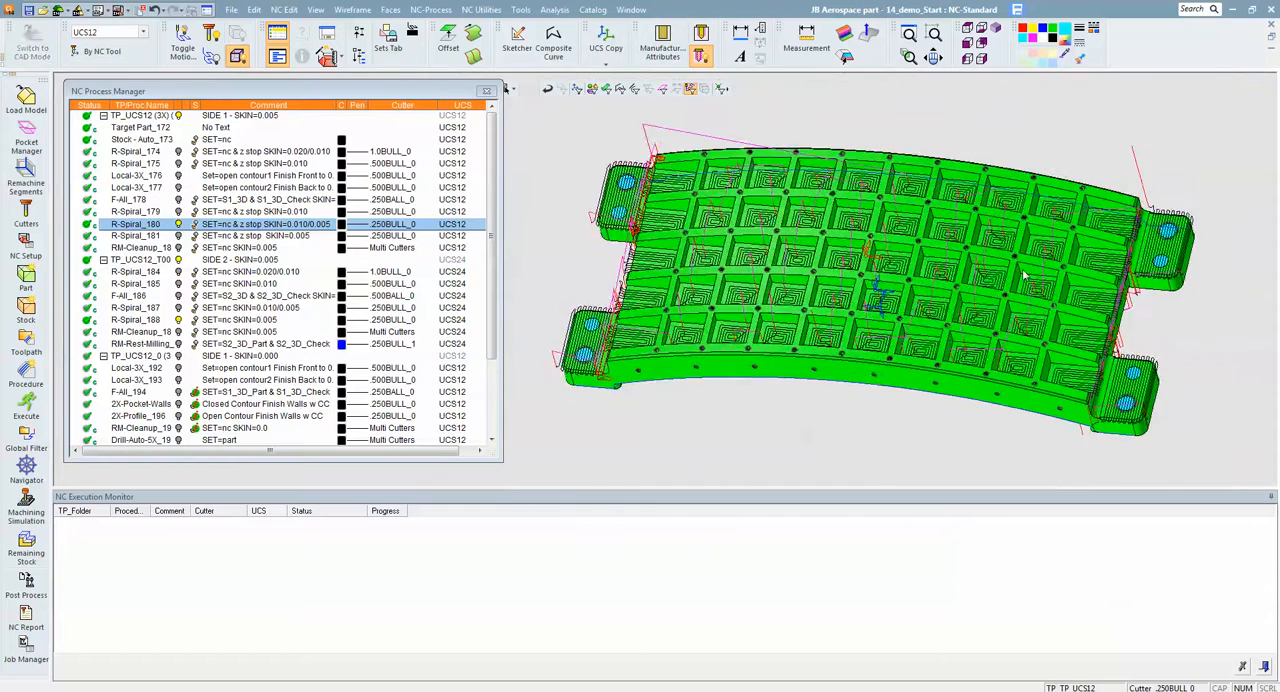
pyautogui.keyDown('ctrl'); pyautogui.moveTo(922, 276); pyautogui.dragTo(1016, 288, button='middle'); pyautogui.keyUp('ctrl')
pyautogui.keyDown('ctrl'); pyautogui.moveTo(1016, 288); pyautogui.dragTo(1005, 246); pyautogui.keyUp('ctrl')
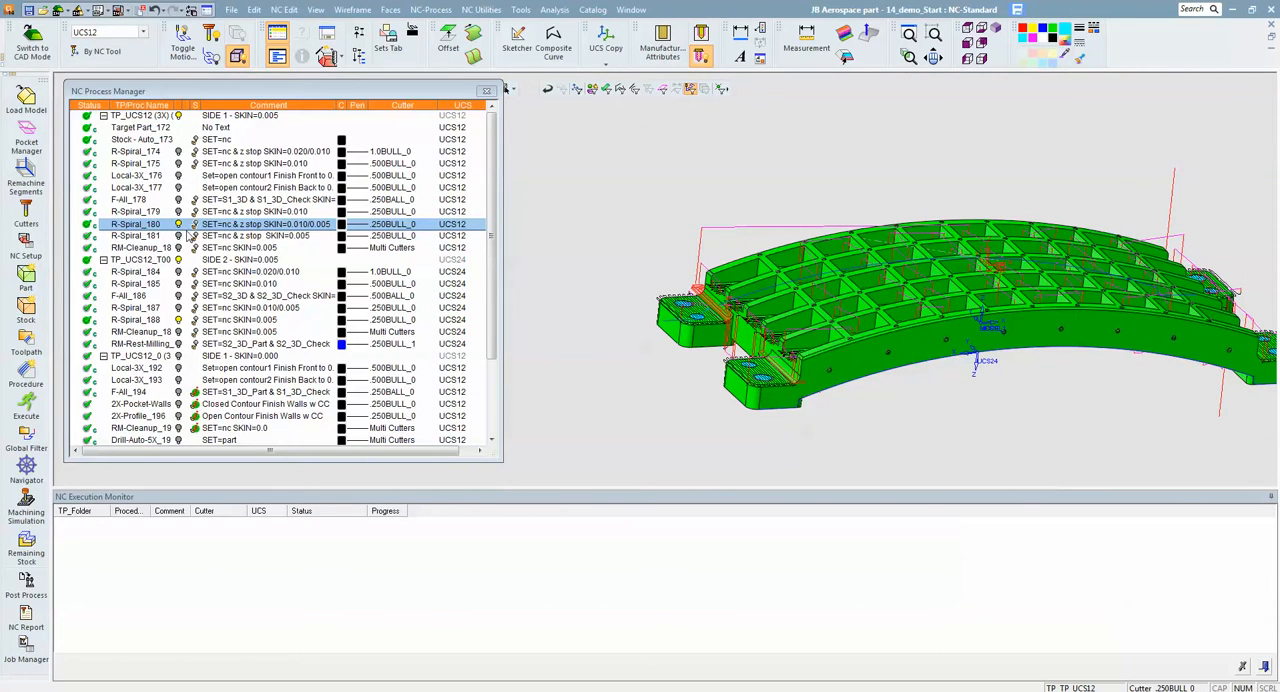
pyautogui.click(179, 224)
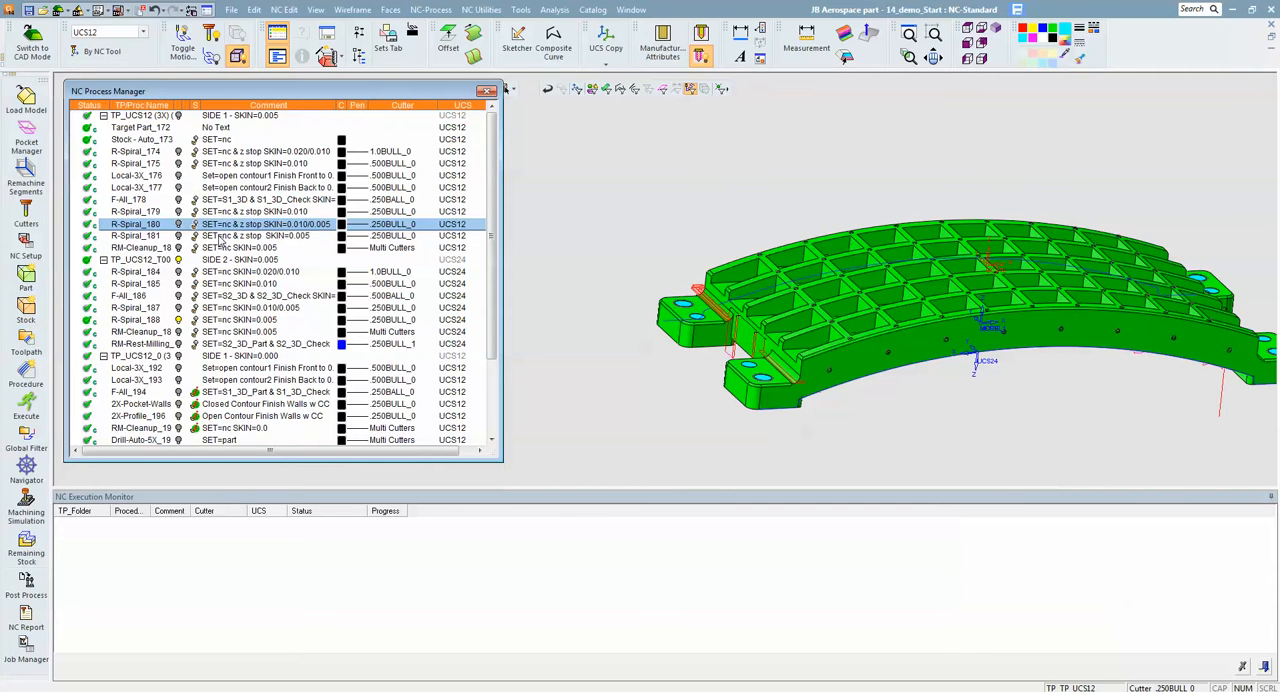
# - Display R-Spiral_181's motions, examine them across the part, and hide them again
pyautogui.click(220, 238)
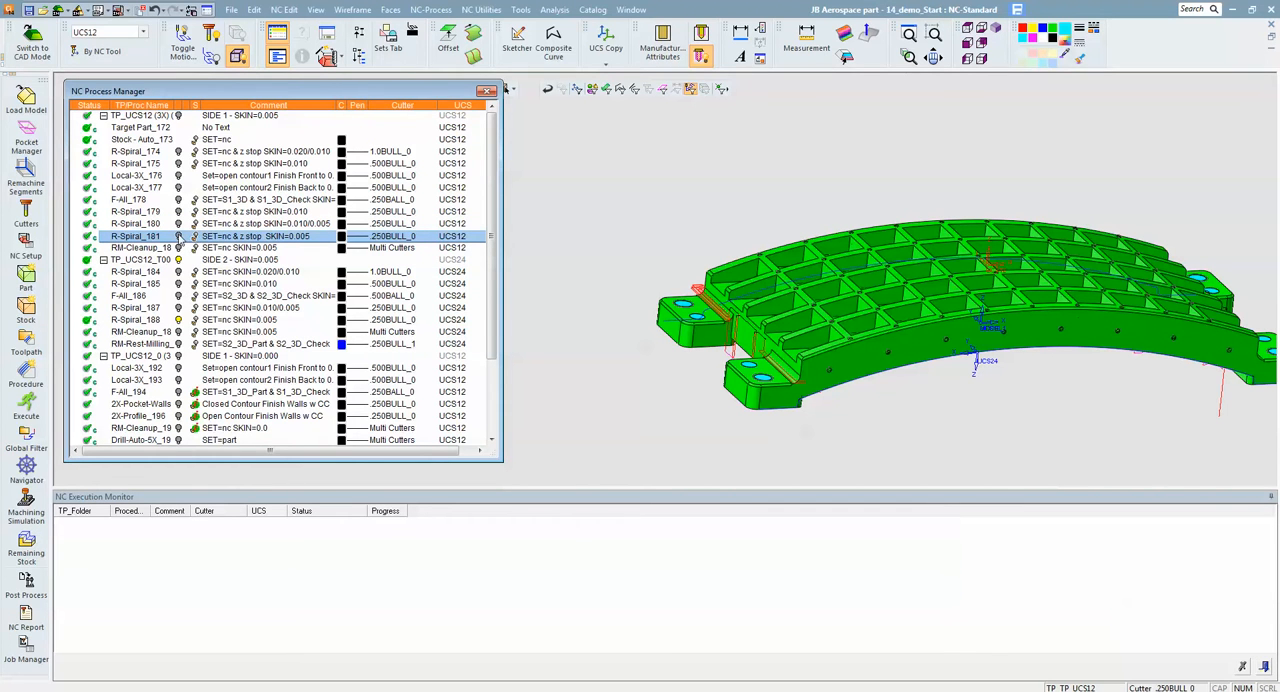
pyautogui.click(178, 236)
pyautogui.moveTo(848, 272); pyautogui.dragTo(962, 260, button='middle')
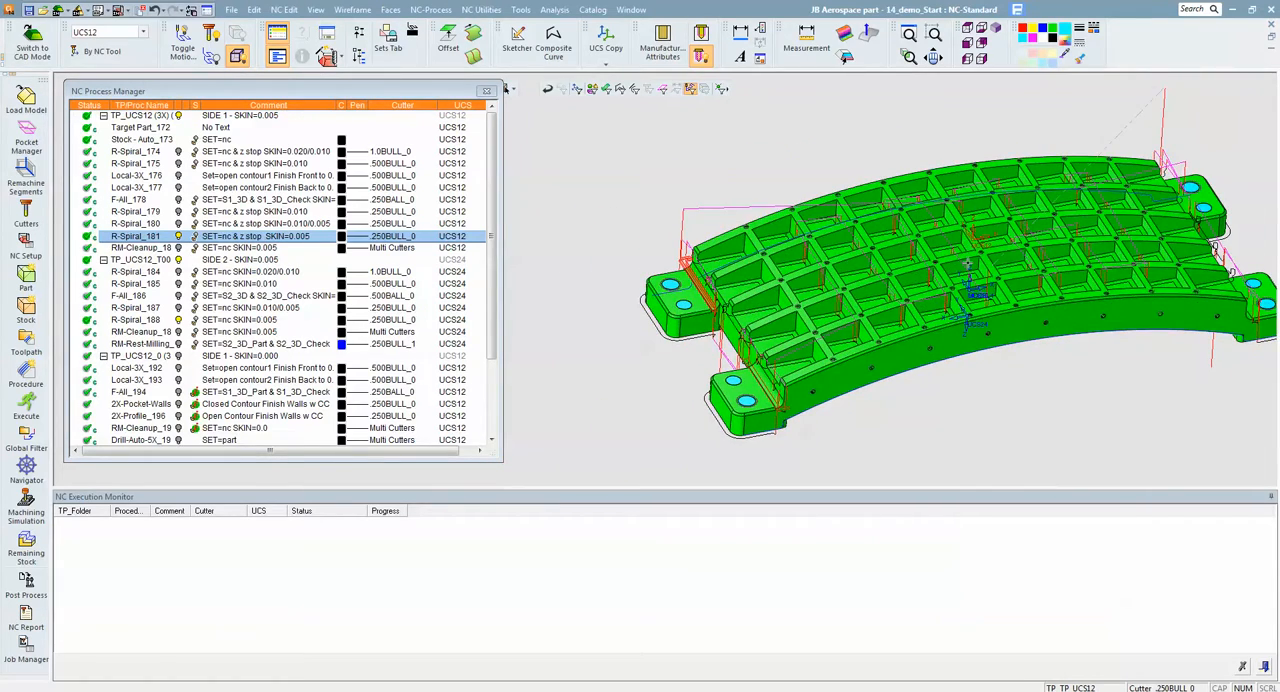
pyautogui.click(179, 238)
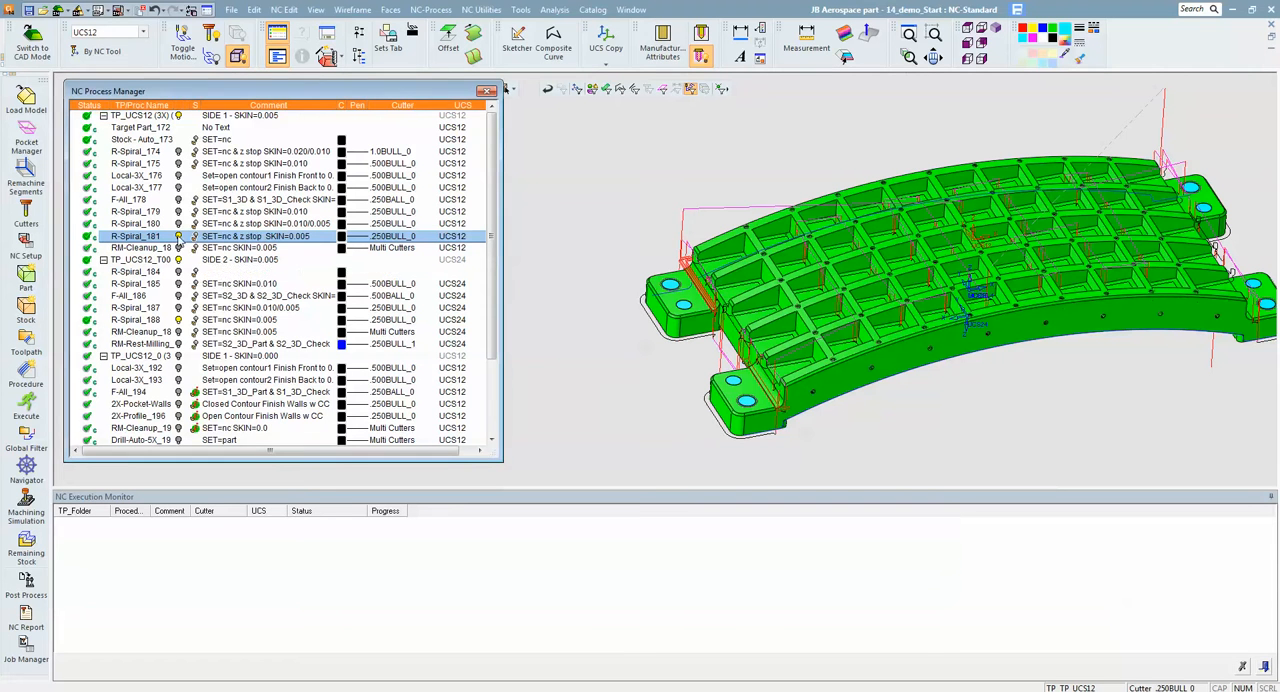
# - Display the side 1 RM-Cleanup procedure's motions and examine them closely in the pocket corners and beside the end lugs
pyautogui.click(179, 249)
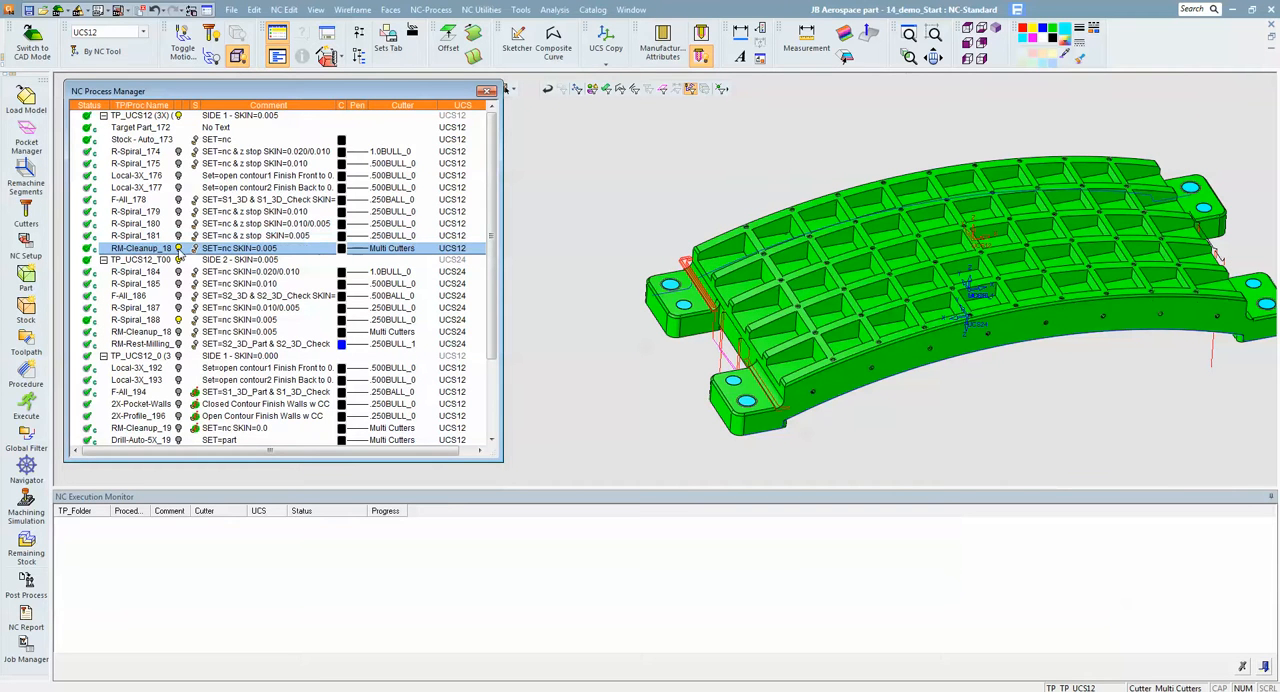
pyautogui.click(749, 302)
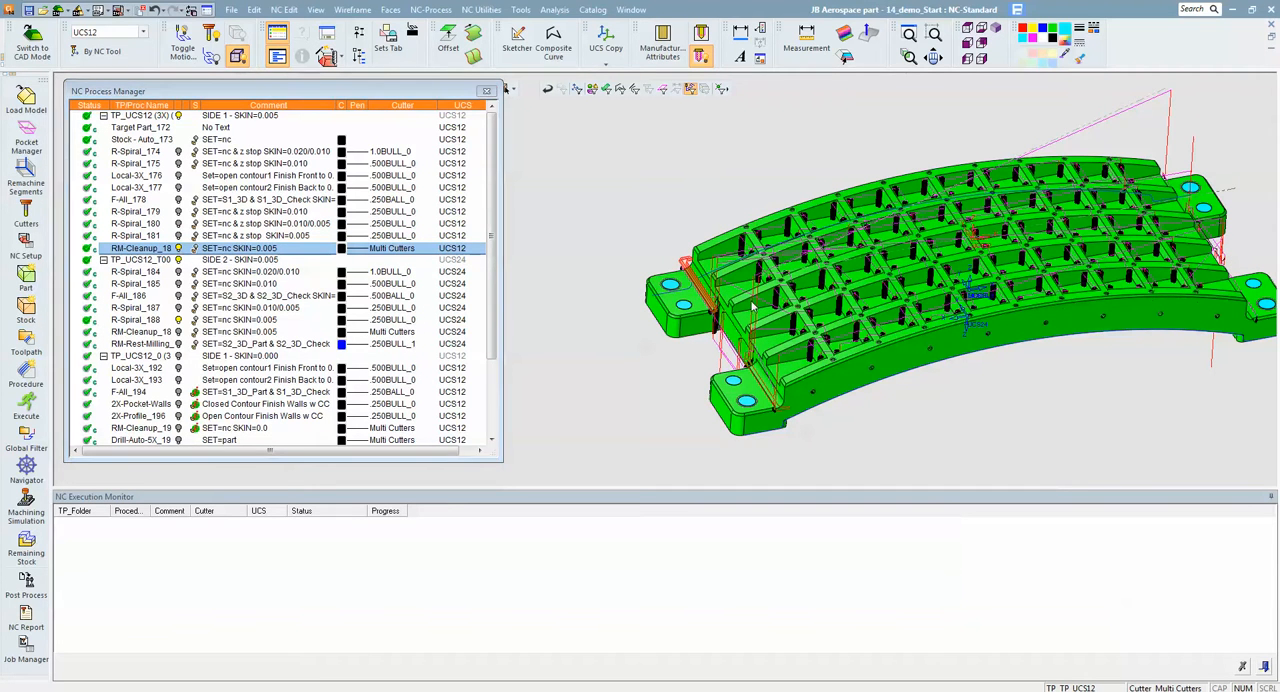
pyautogui.keyDown('ctrl'); pyautogui.moveTo(749, 302); pyautogui.dragTo(820, 328); pyautogui.keyUp('ctrl')
pyautogui.keyDown('ctrl'); pyautogui.moveTo(820, 328); pyautogui.dragTo(848, 236, button='right'); pyautogui.keyUp('ctrl')
pyautogui.keyDown('ctrl'); pyautogui.moveTo(848, 236); pyautogui.dragTo(846, 166, button='middle'); pyautogui.keyUp('ctrl')
pyautogui.keyDown('ctrl'); pyautogui.moveTo(790, 270); pyautogui.dragTo(857, 286); pyautogui.keyUp('ctrl')
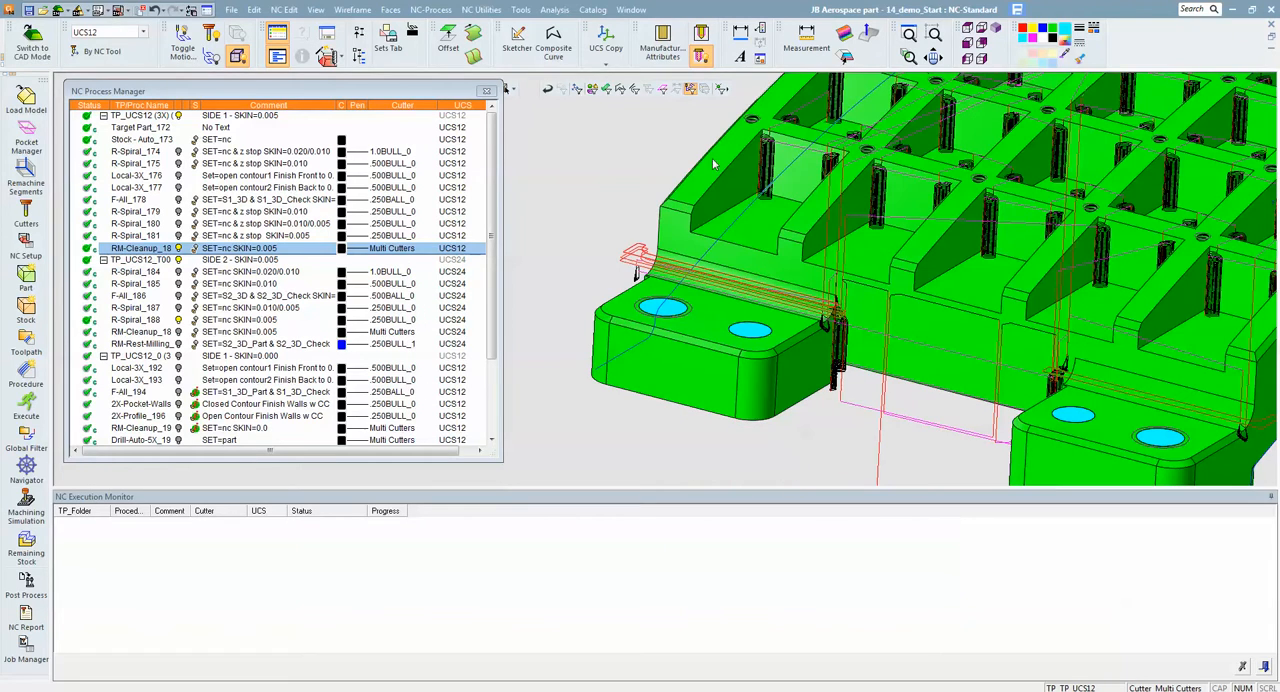
# - Open Remachine-Cleanup_182 in the Navigator and place the cutter on the motions in a pocket corner near the end lugs
pyautogui.click(137, 250)
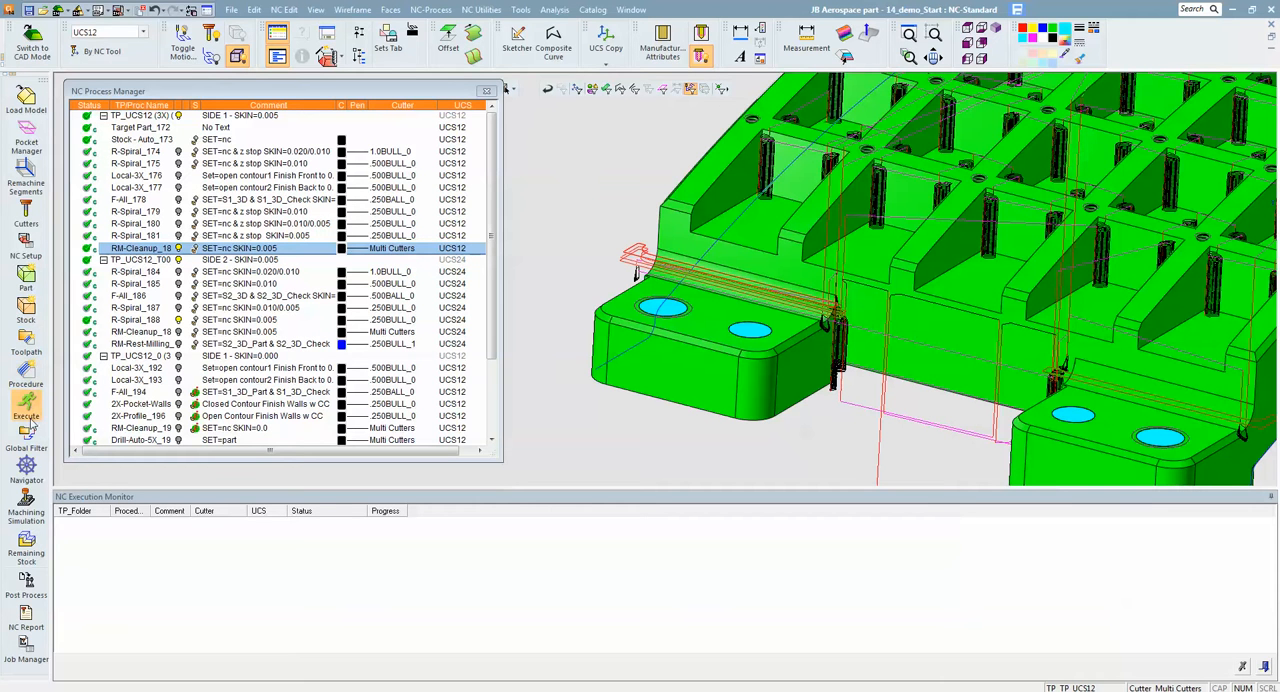
pyautogui.click(26, 468)
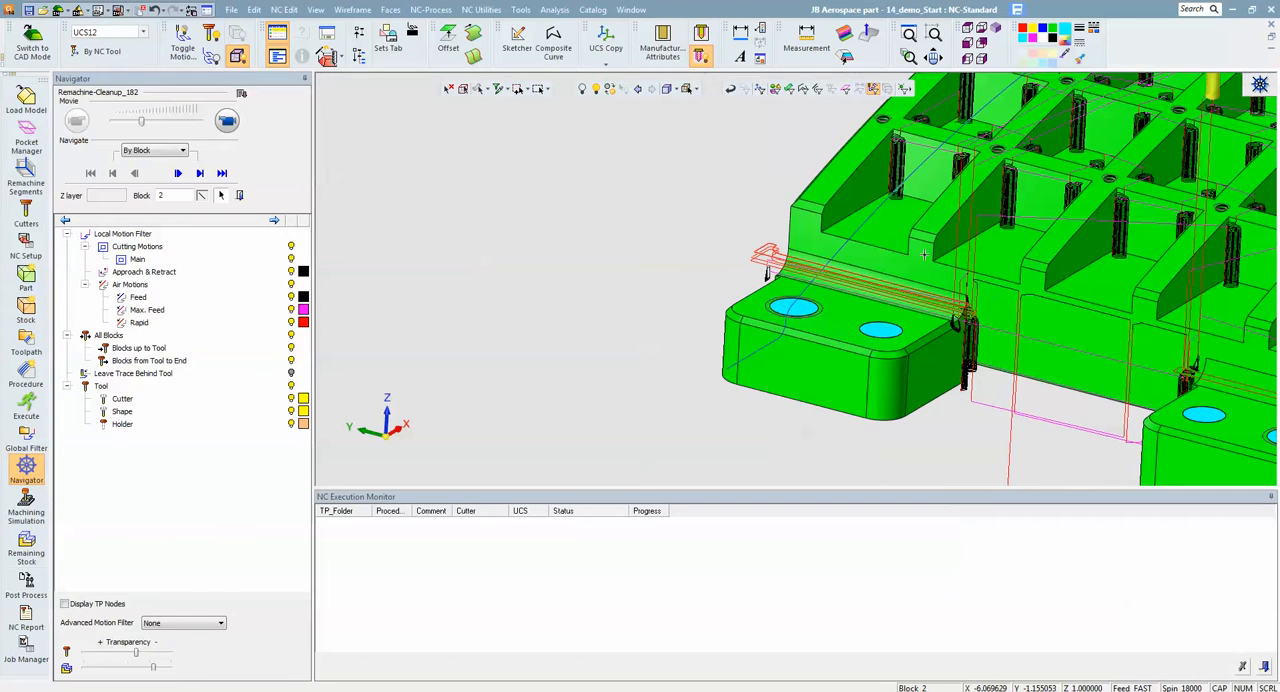
pyautogui.click(1005, 206)
pyautogui.keyDown('ctrl'); pyautogui.moveTo(1027, 205); pyautogui.dragTo(999, 265, button='middle'); pyautogui.keyUp('ctrl')
pyautogui.keyDown('ctrl'); pyautogui.moveTo(1008, 257); pyautogui.dragTo(1004, 262); pyautogui.keyUp('ctrl')
pyautogui.click(993, 276)
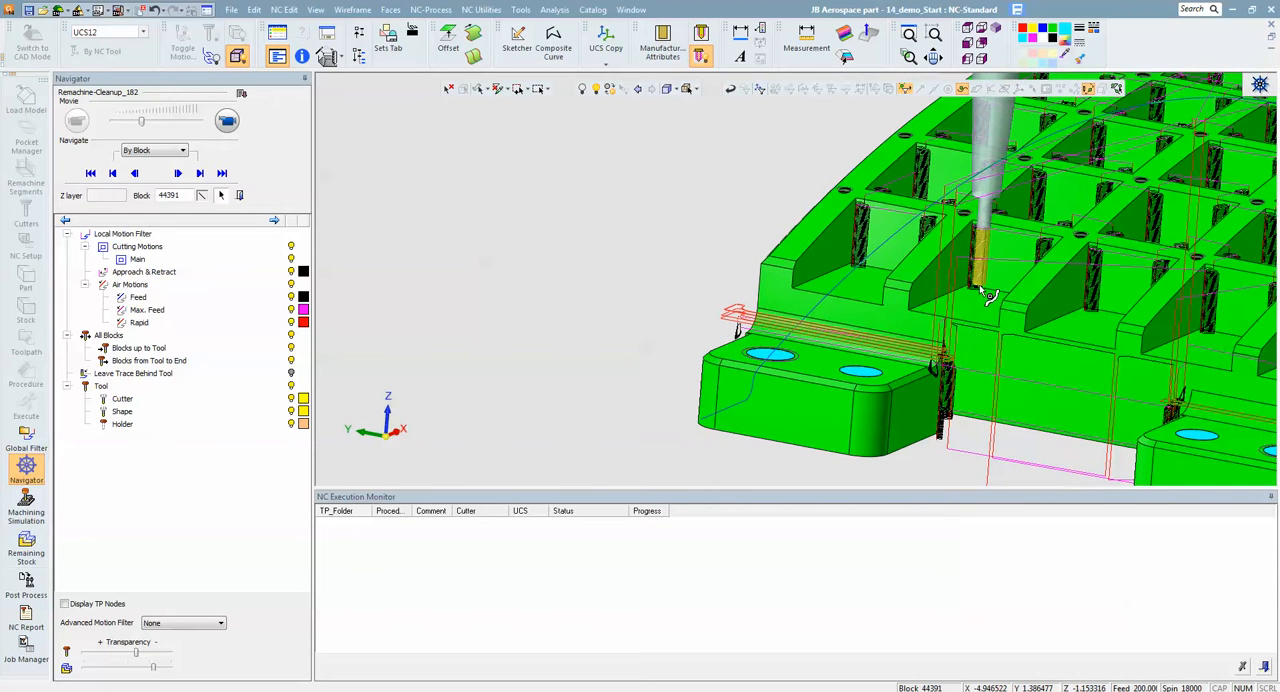
# - Examine the cutter and holder in that pocket corner, and place the cutter on the motions in another pocket's corner
pyautogui.keyDown('ctrl'); pyautogui.moveTo(1018, 255); pyautogui.dragTo(987, 204); pyautogui.keyUp('ctrl')
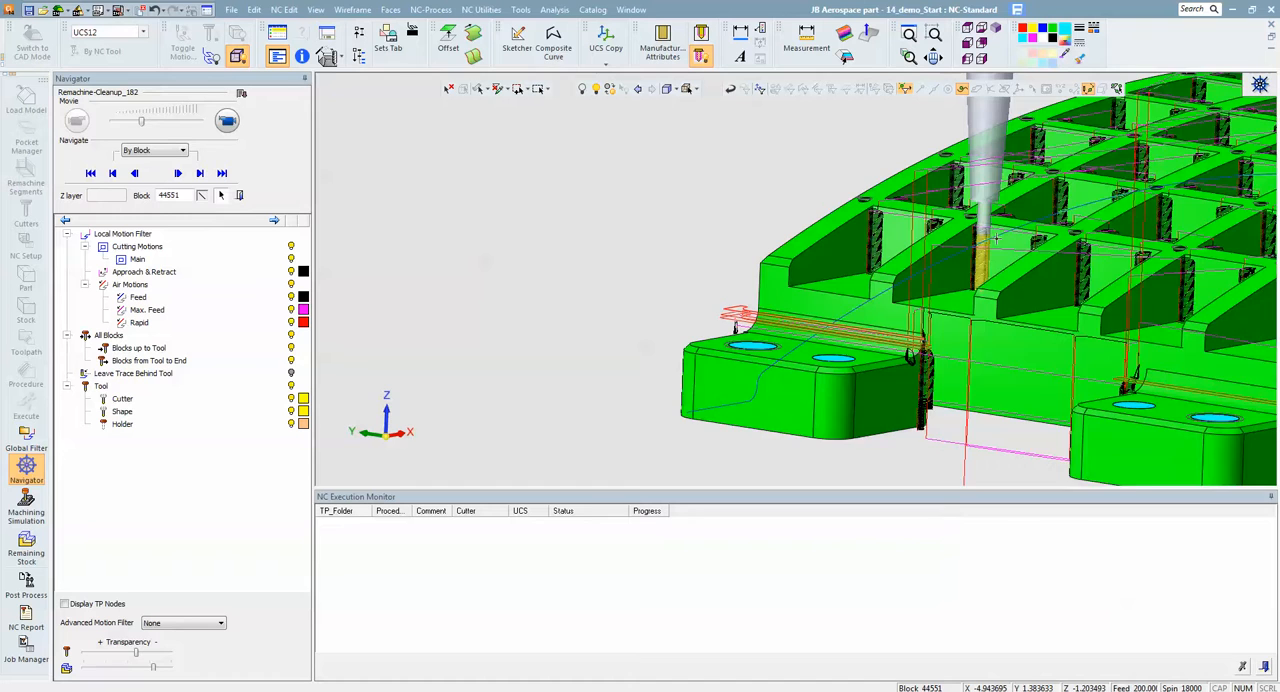
pyautogui.keyDown('ctrl'); pyautogui.moveTo(996, 238); pyautogui.dragTo(1100, 278); pyautogui.keyUp('ctrl')
pyautogui.click(1100, 308)
pyautogui.keyDown('ctrl'); pyautogui.moveTo(1138, 288); pyautogui.dragTo(1018, 190, button='middle'); pyautogui.keyUp('ctrl')
pyautogui.click(1078, 311)
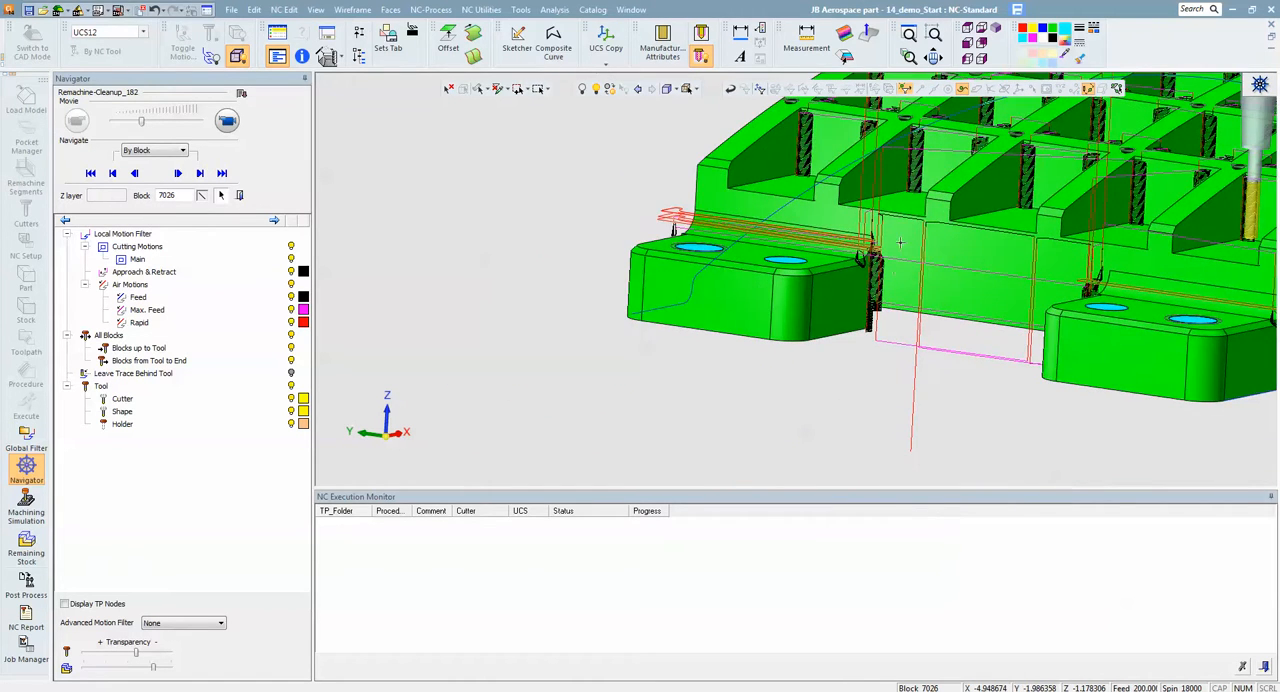
# - Place the cutter on the upper motions in the corner between the end lug and the wall, and inspect its fit
pyautogui.click(880, 302)
pyautogui.scroll(3, 1005, 288)
pyautogui.moveTo(1005, 289); pyautogui.dragTo(972, 316, button='middle')
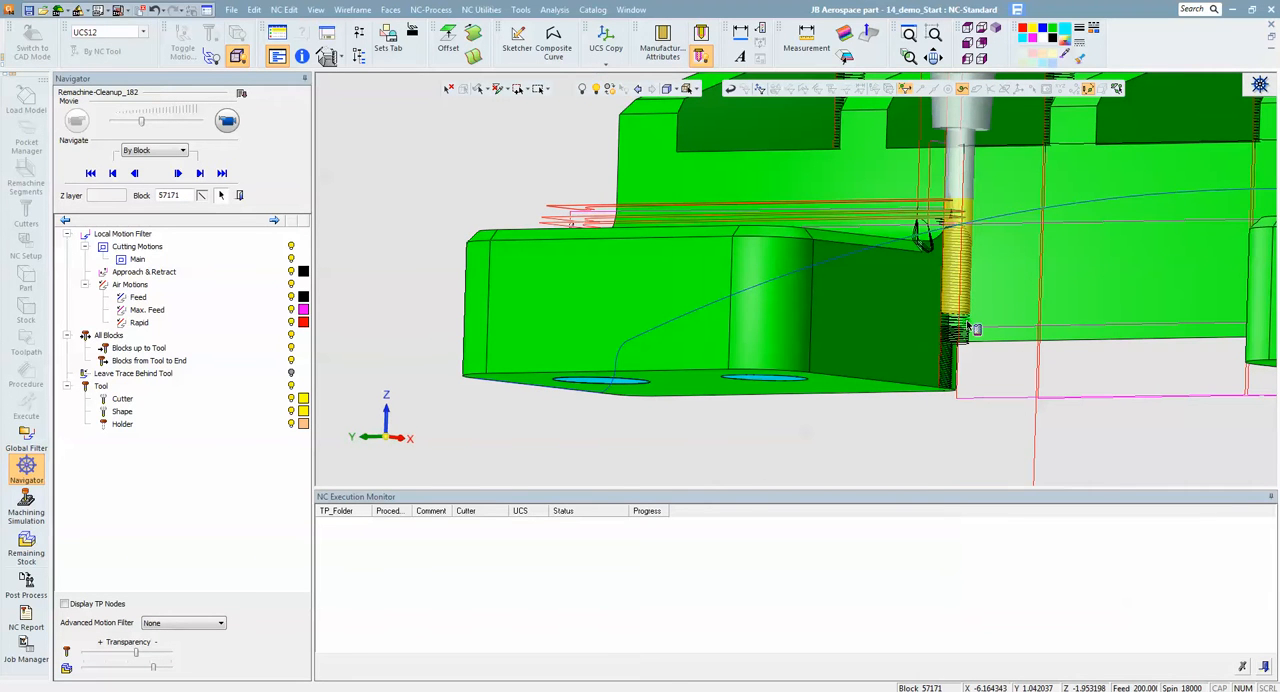
pyautogui.click(968, 321)
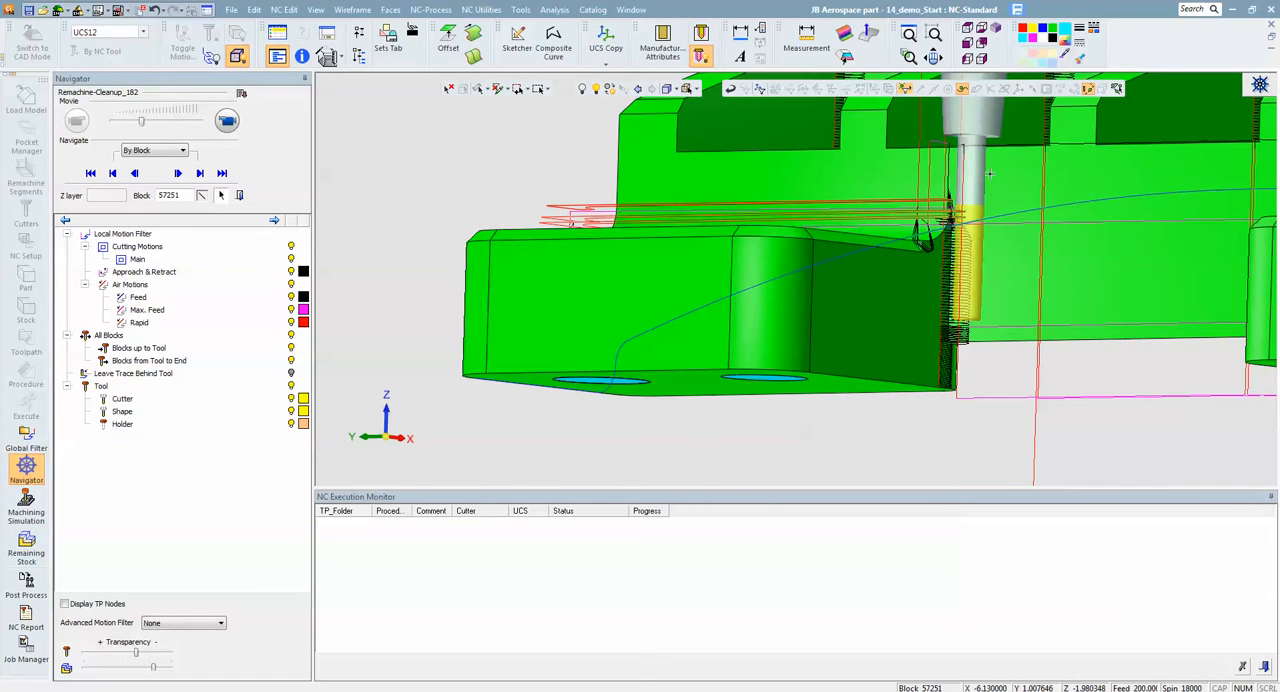
# - Place the cutter at the lower end of the lug corner's motions and examine its reach against the part
pyautogui.moveTo(979, 290); pyautogui.dragTo(1031, 261, button='middle')
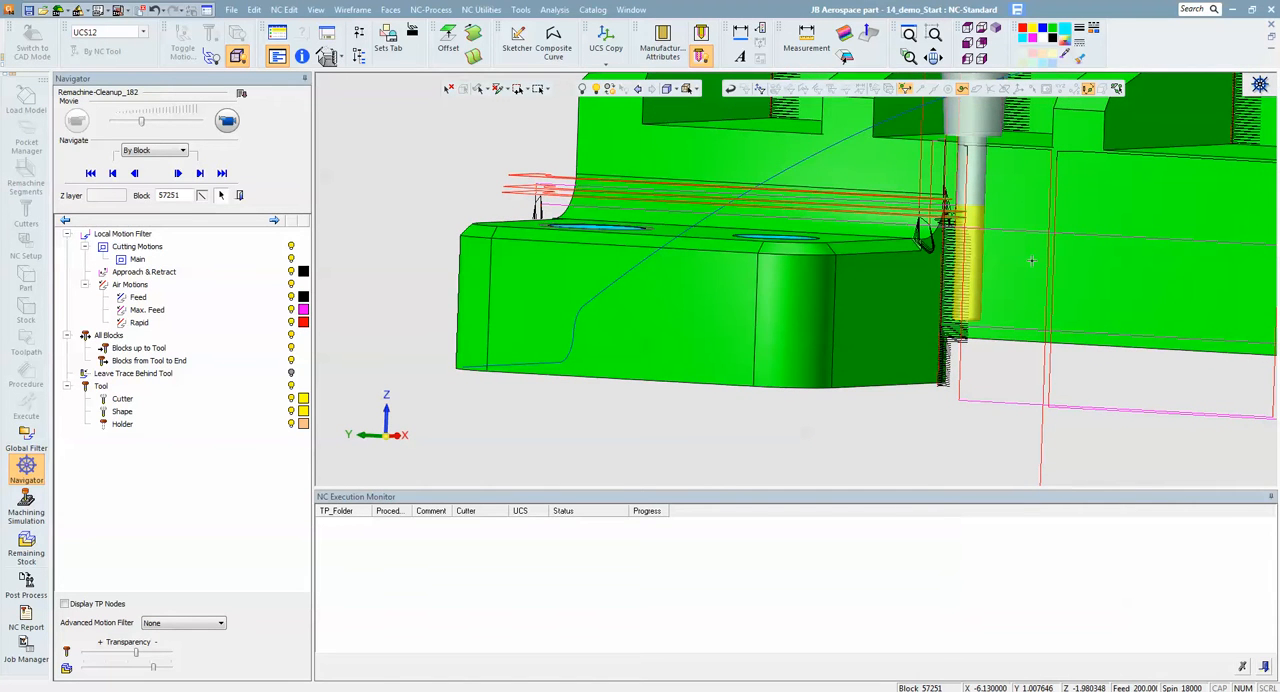
pyautogui.click(958, 342)
pyautogui.moveTo(1014, 267); pyautogui.dragTo(1040, 298, button='middle')
pyautogui.click(948, 386)
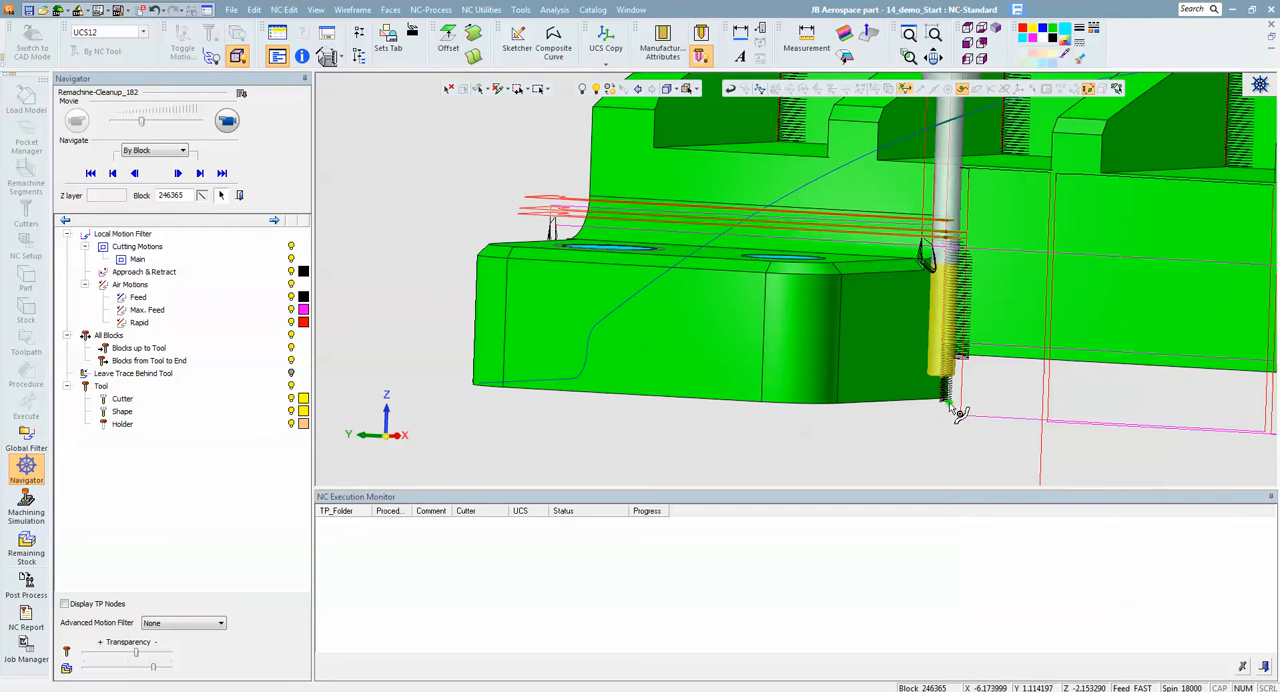
pyautogui.click(956, 406)
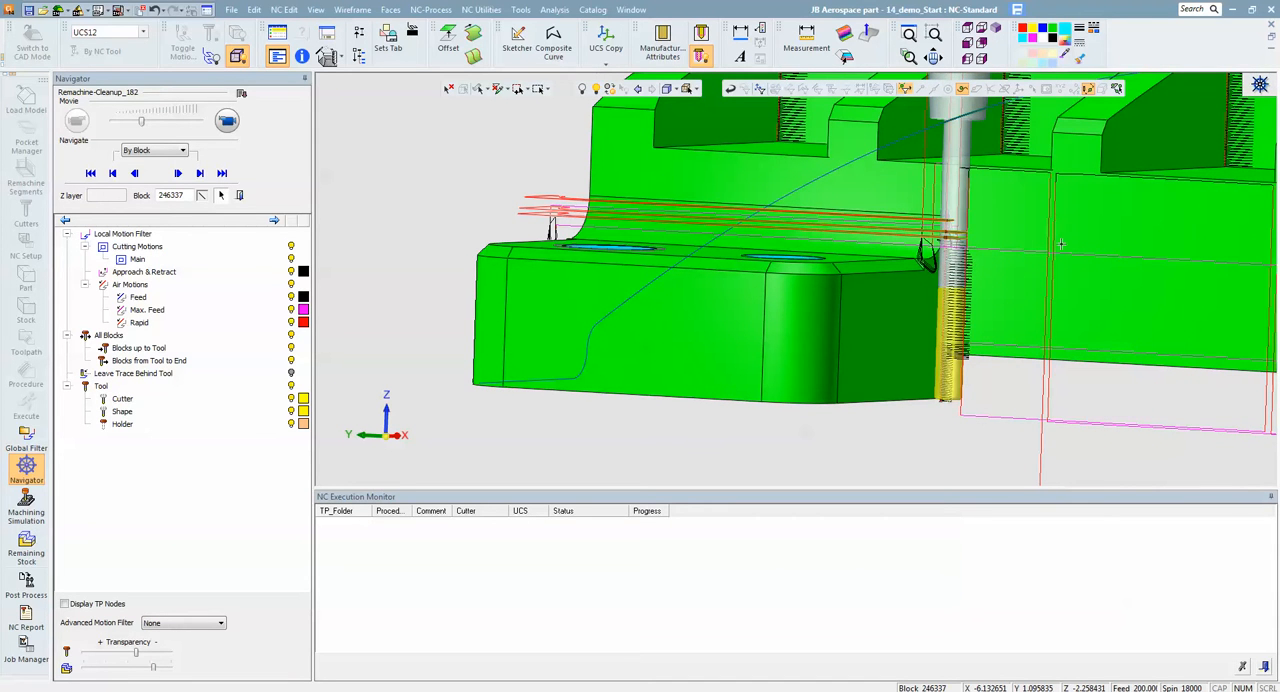
pyautogui.scroll(-5, 1064, 246)
pyautogui.moveTo(1011, 287); pyautogui.dragTo(1035, 209, button='middle')
pyautogui.scroll(-4, 1035, 209)
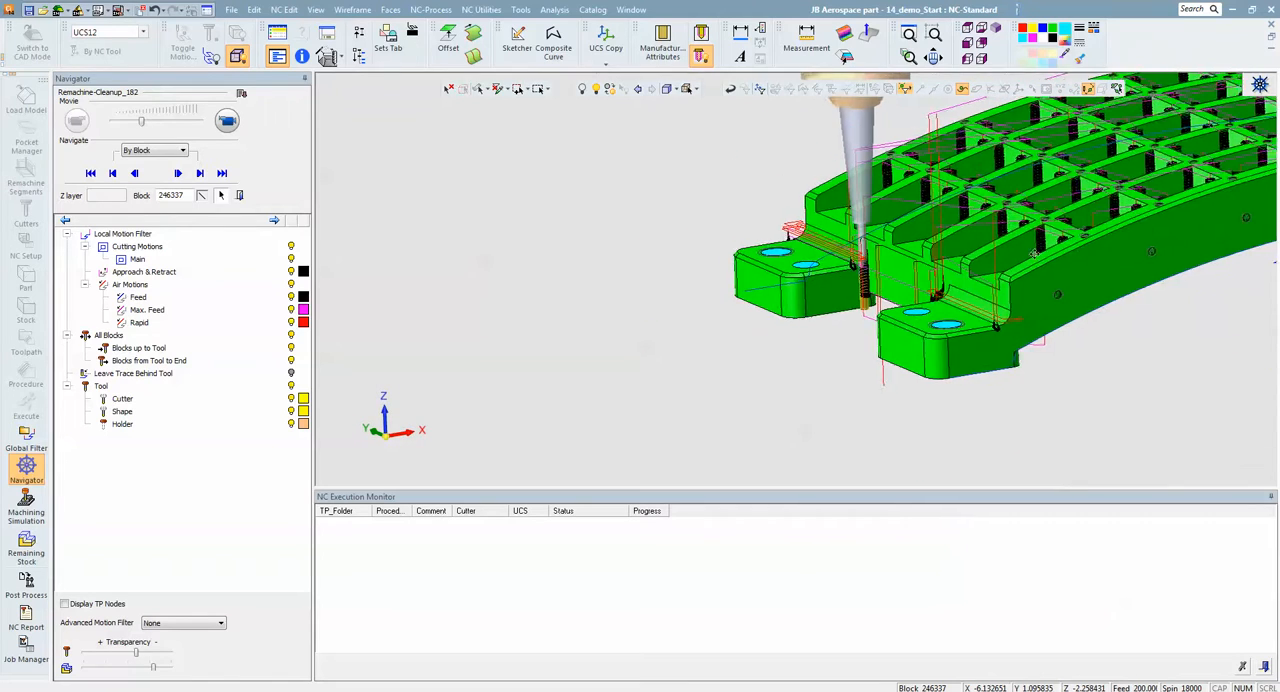
# - Check the cleanup motions along the part's edge, close the Navigator, and hide the Remachine-Cleanup_182 toolpath
pyautogui.keyDown('ctrl'); pyautogui.moveTo(1145, 197); pyautogui.dragTo(970, 218, button='middle'); pyautogui.keyUp('ctrl')
pyautogui.moveTo(1118, 236); pyautogui.dragTo(975, 263, button='middle')
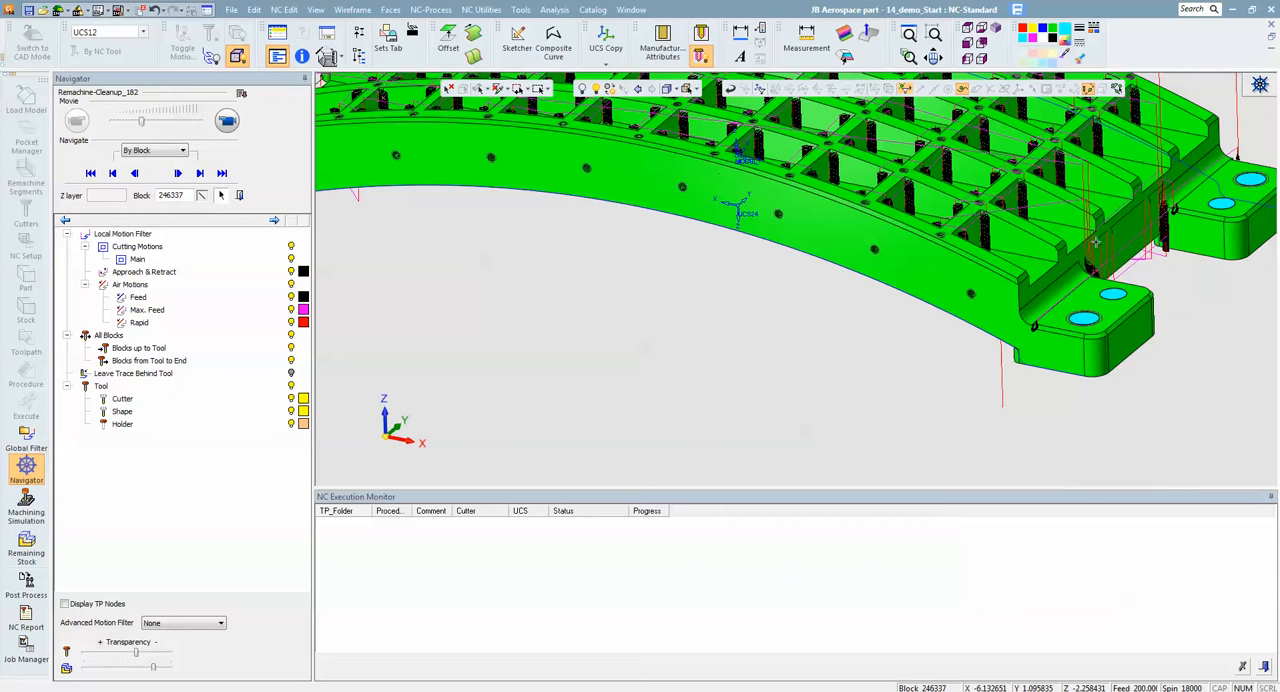
pyautogui.keyDown('ctrl'); pyautogui.moveTo(1221, 235); pyautogui.dragTo(1079, 246, button='middle'); pyautogui.keyUp('ctrl')
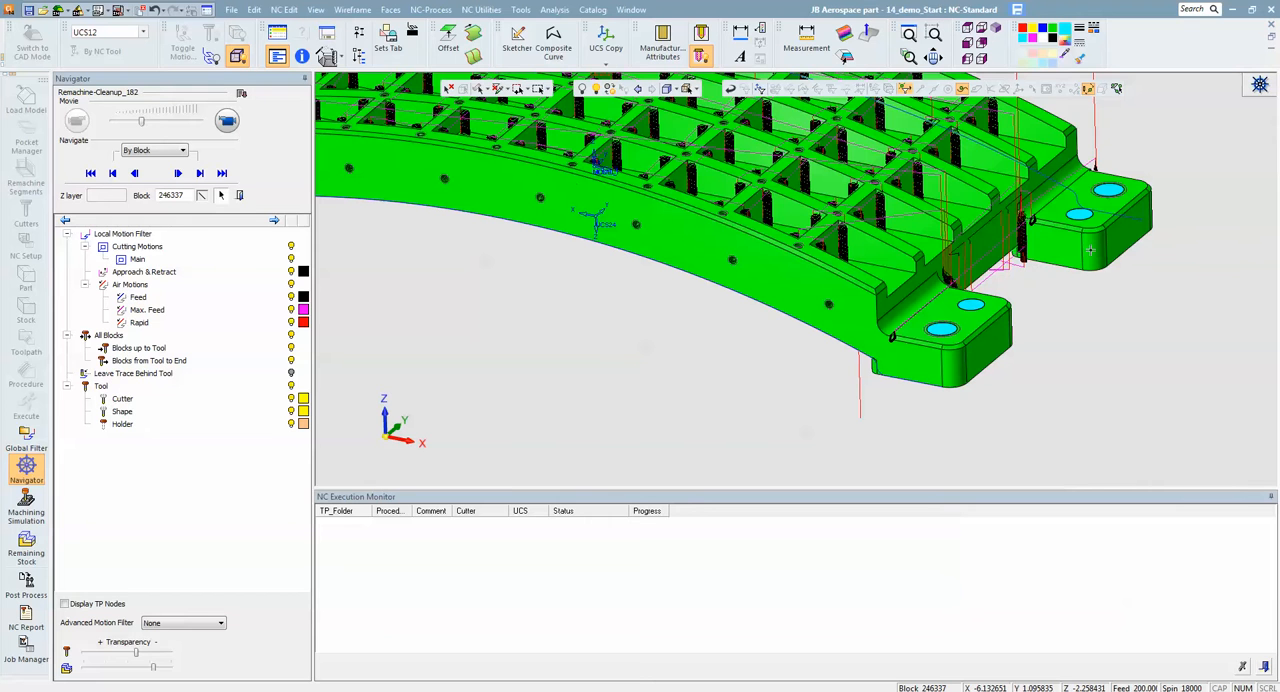
pyautogui.click(239, 195)
pyautogui.click(179, 249)
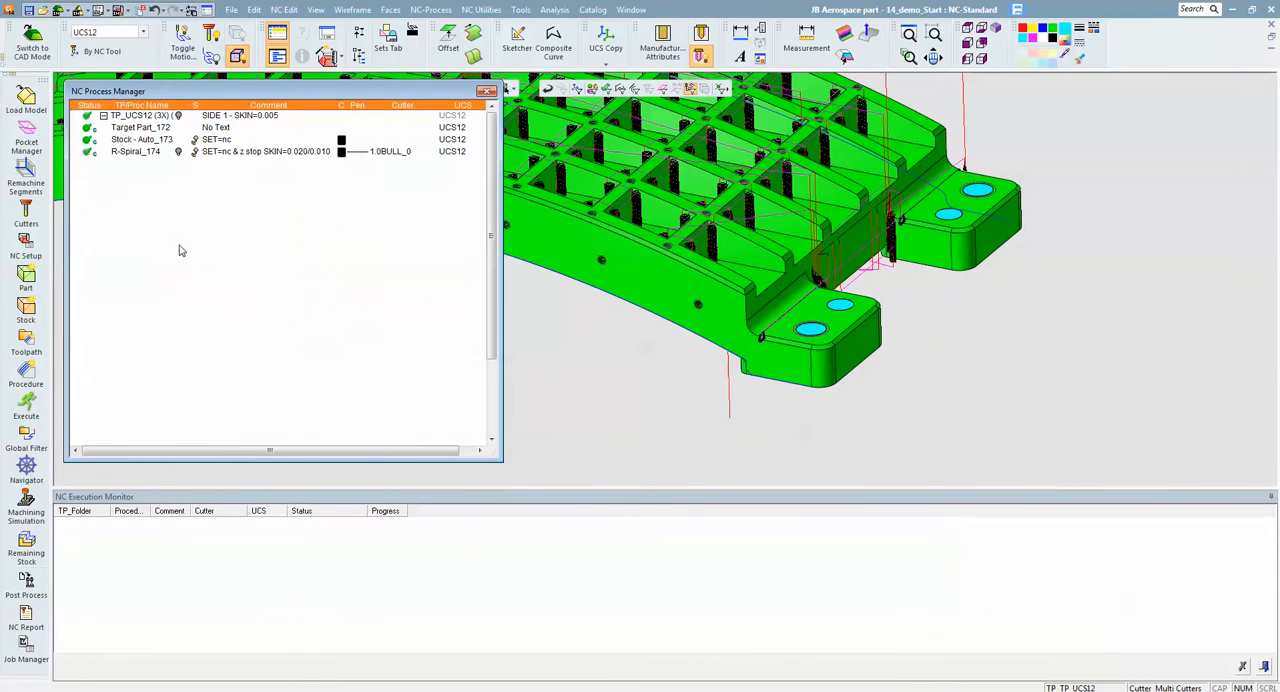
# - Display the side 2 toolpath R-Spiral_184 and examine its motions on the part's underside
pyautogui.keyDown('ctrl'); pyautogui.moveTo(620, 262); pyautogui.dragTo(914, 356, button='middle'); pyautogui.keyUp('ctrl')
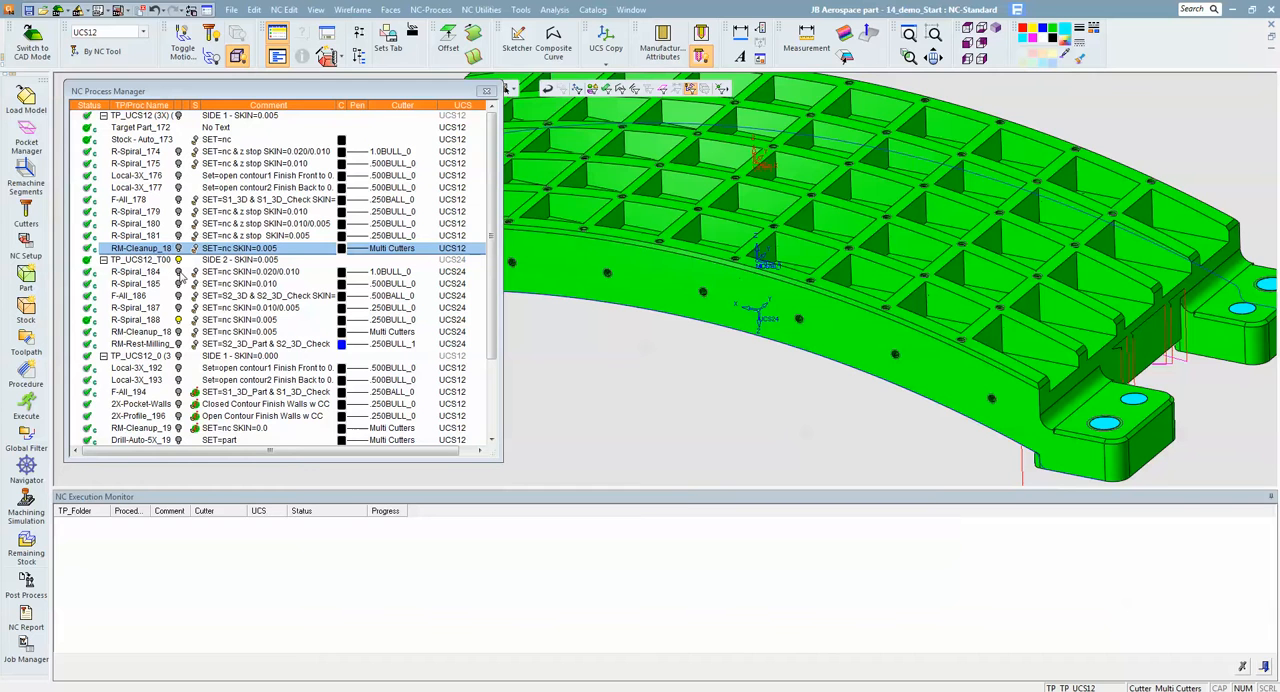
pyautogui.keyDown('ctrl'); pyautogui.moveTo(674, 255); pyautogui.dragTo(736, 452, button='right'); pyautogui.keyUp('ctrl')
pyautogui.click(178, 272)
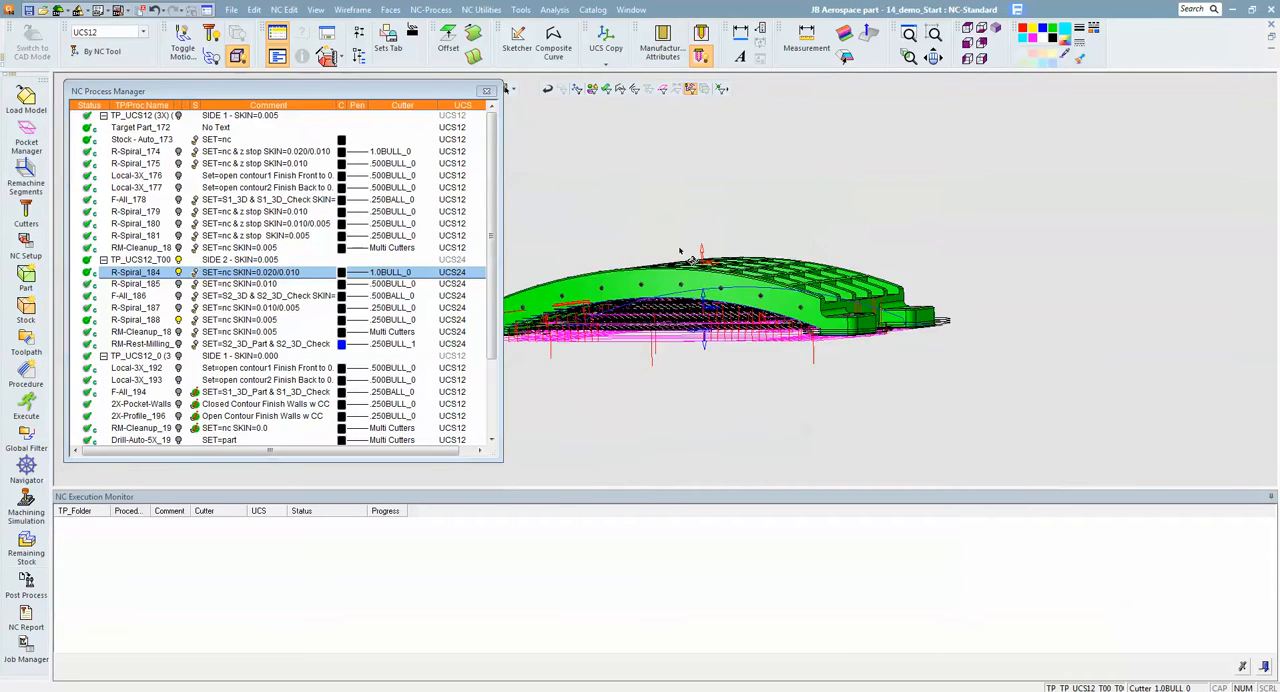
pyautogui.keyDown('ctrl'); pyautogui.moveTo(700, 250); pyautogui.dragTo(854, 252, button='middle'); pyautogui.keyUp('ctrl')
pyautogui.keyDown('ctrl'); pyautogui.moveTo(854, 252); pyautogui.dragTo(896, 194); pyautogui.keyUp('ctrl')
pyautogui.scroll(3, 898, 190)
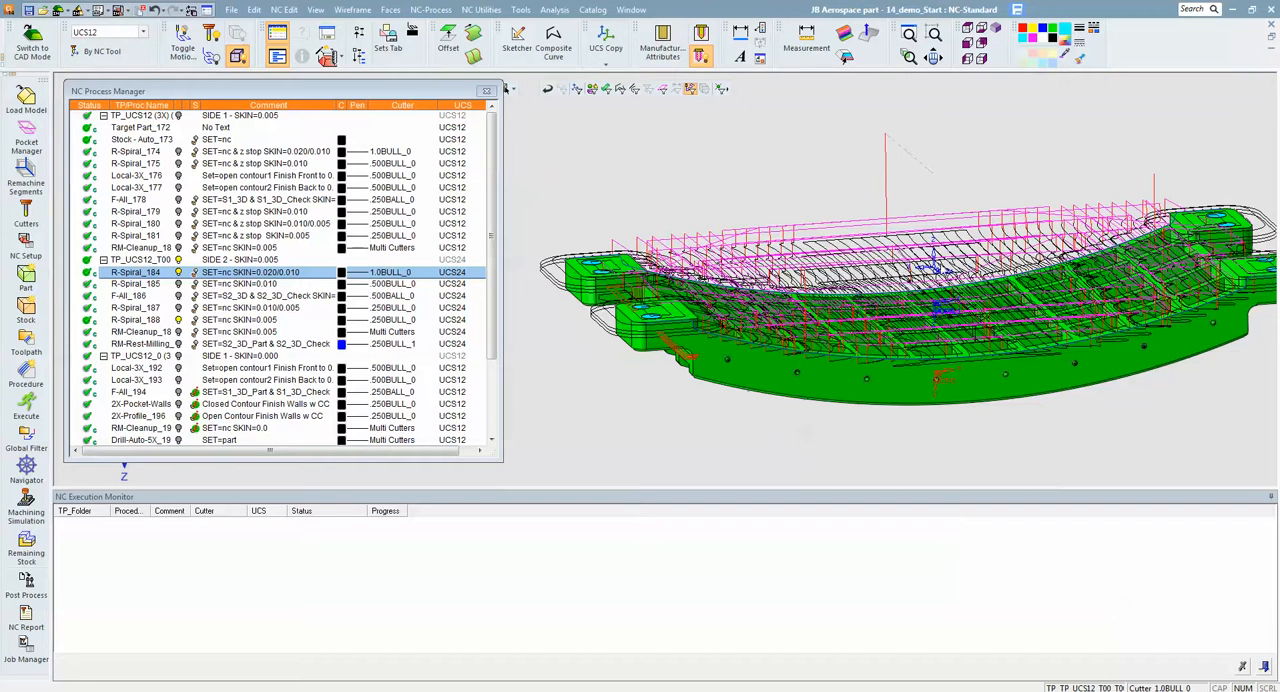
pyautogui.keyDown('ctrl'); pyautogui.moveTo(942, 268); pyautogui.dragTo(920, 220, button='middle'); pyautogui.keyUp('ctrl')
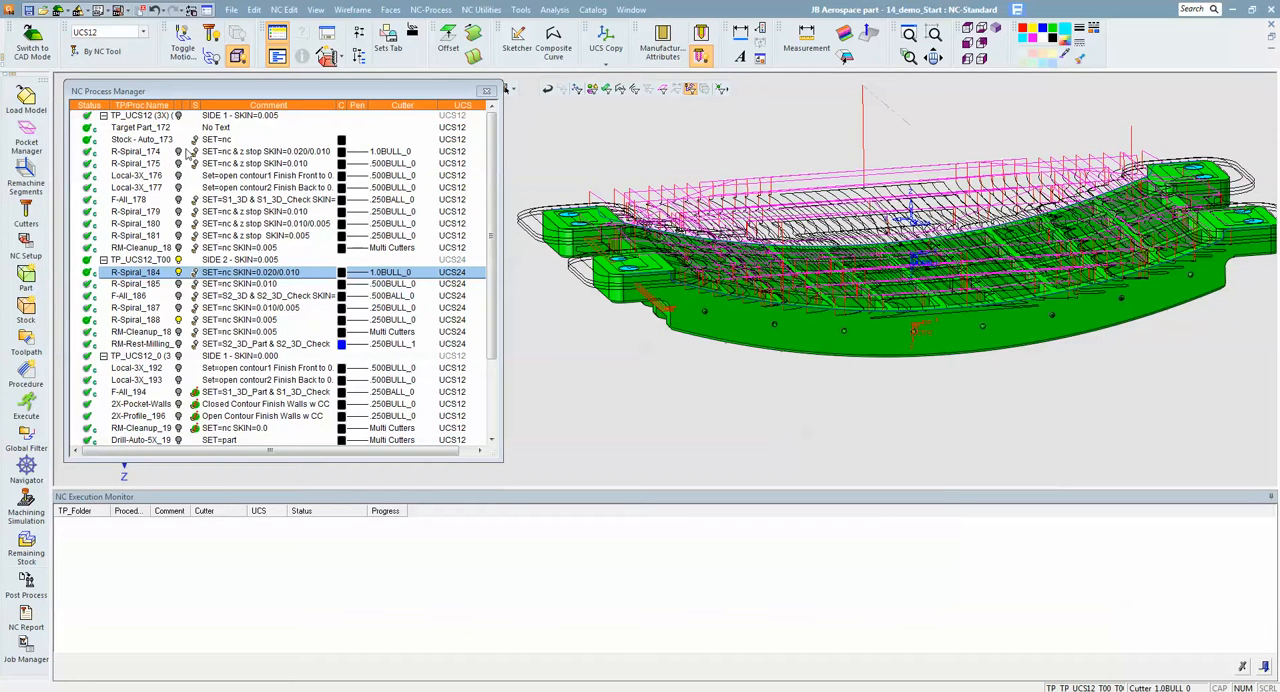
# - Show the remaining stock after Remachine-Cleanup_182 and compare it with the R-Spiral_184 motions on the concave side
pyautogui.click(195, 248)
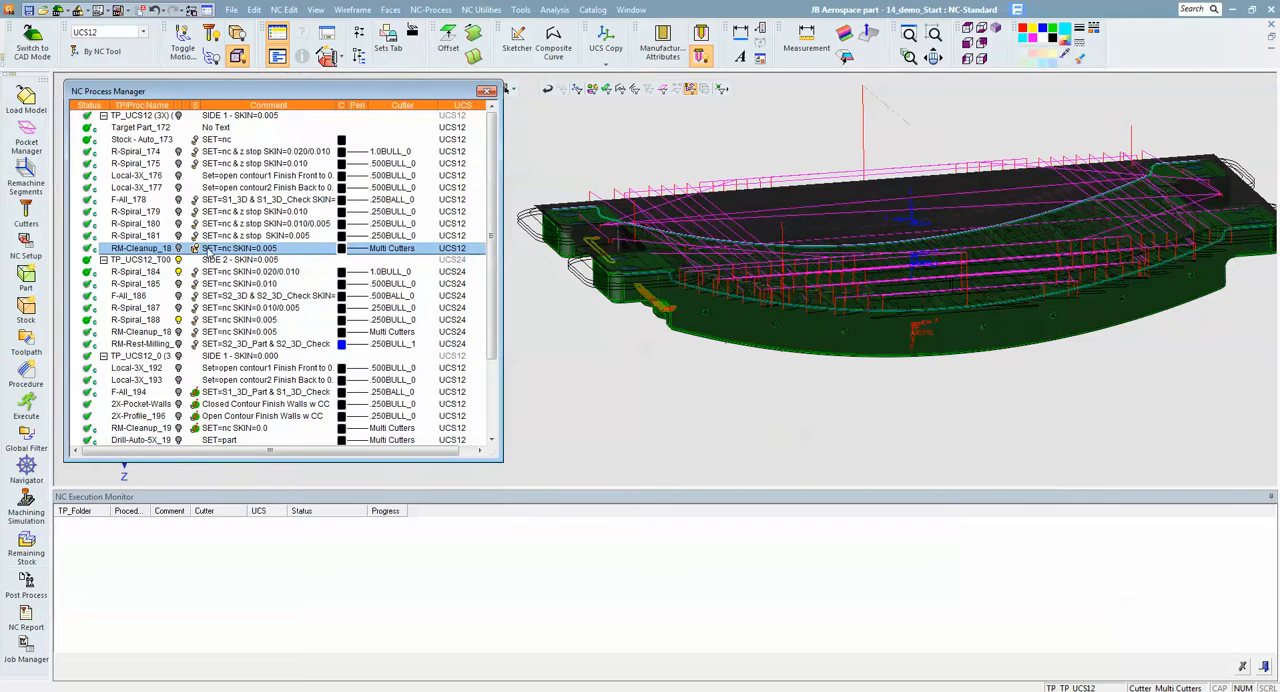
pyautogui.keyDown('ctrl'); pyautogui.moveTo(752, 320); pyautogui.dragTo(911, 346); pyautogui.keyUp('ctrl')
pyautogui.keyDown('ctrl'); pyautogui.moveTo(911, 346); pyautogui.dragTo(986, 319, button='right'); pyautogui.keyUp('ctrl')
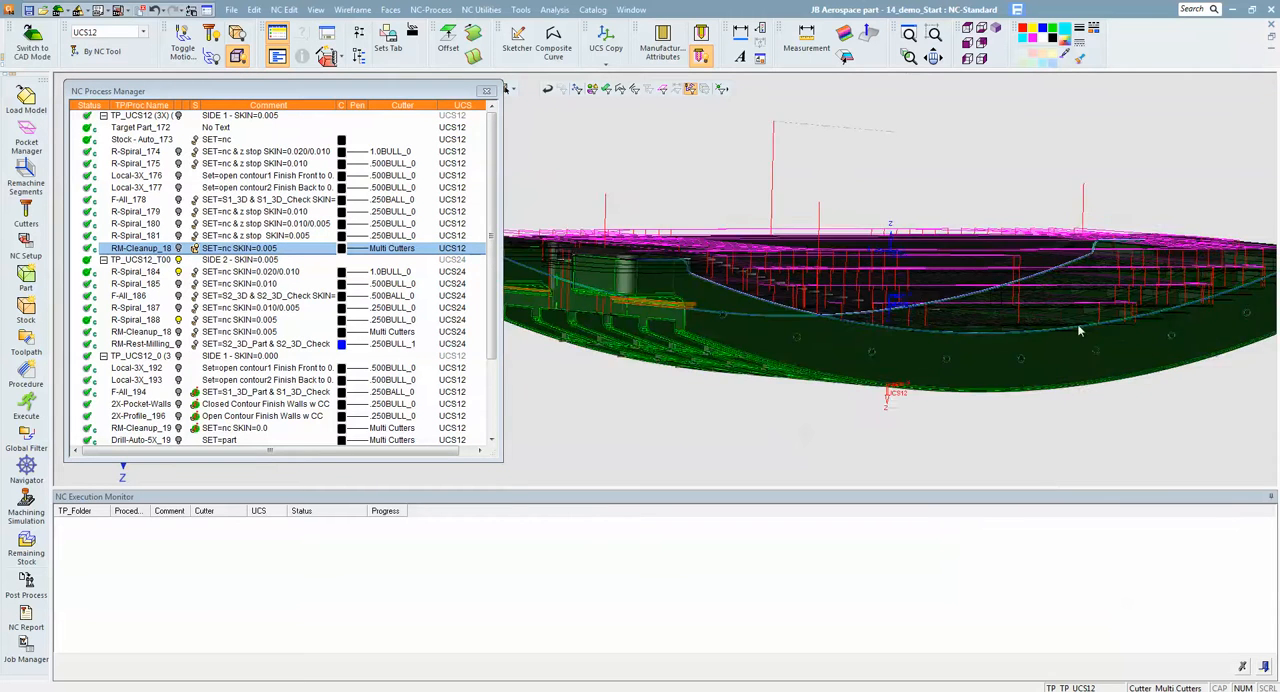
pyautogui.keyDown('ctrl'); pyautogui.moveTo(986, 319); pyautogui.dragTo(816, 295, button='middle'); pyautogui.keyUp('ctrl')
pyautogui.keyDown('ctrl'); pyautogui.moveTo(816, 295); pyautogui.dragTo(1021, 356); pyautogui.keyUp('ctrl')
pyautogui.keyDown('ctrl'); pyautogui.moveTo(1021, 356); pyautogui.dragTo(992, 208, button='right'); pyautogui.keyUp('ctrl')
pyautogui.keyDown('ctrl'); pyautogui.moveTo(992, 208); pyautogui.dragTo(927, 247); pyautogui.keyUp('ctrl')
pyautogui.keyDown('ctrl'); pyautogui.moveTo(1104, 244); pyautogui.dragTo(931, 270, button='middle'); pyautogui.keyUp('ctrl')
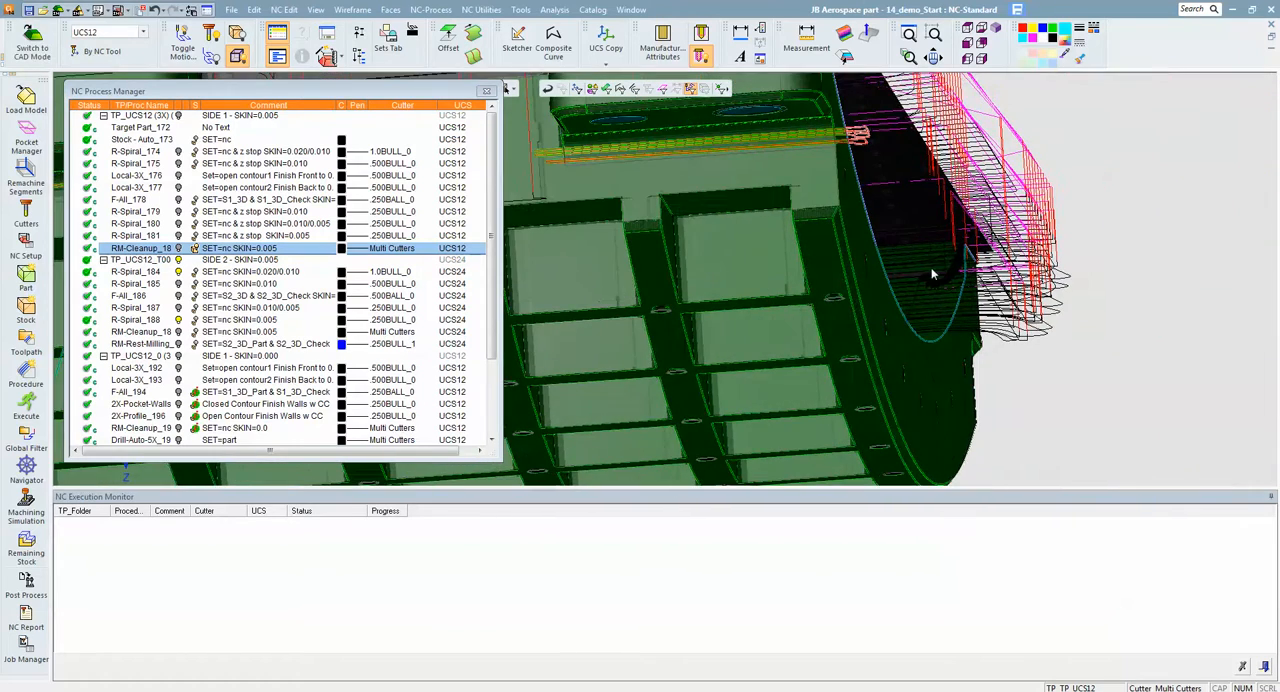
# - Examine how the R-Spiral_184 roughing motions fill the stock beneath the arched end of the part
pyautogui.keyDown('ctrl'); pyautogui.moveTo(940, 275); pyautogui.dragTo(925, 350, button='right'); pyautogui.keyUp('ctrl')
pyautogui.keyDown('ctrl'); pyautogui.moveTo(925, 350); pyautogui.dragTo(1012, 229); pyautogui.keyUp('ctrl')
pyautogui.keyDown('ctrl'); pyautogui.moveTo(1012, 229); pyautogui.dragTo(1190, 130, button='middle'); pyautogui.keyUp('ctrl')
pyautogui.keyDown('ctrl'); pyautogui.moveTo(1190, 130); pyautogui.dragTo(1080, 165); pyautogui.keyUp('ctrl')
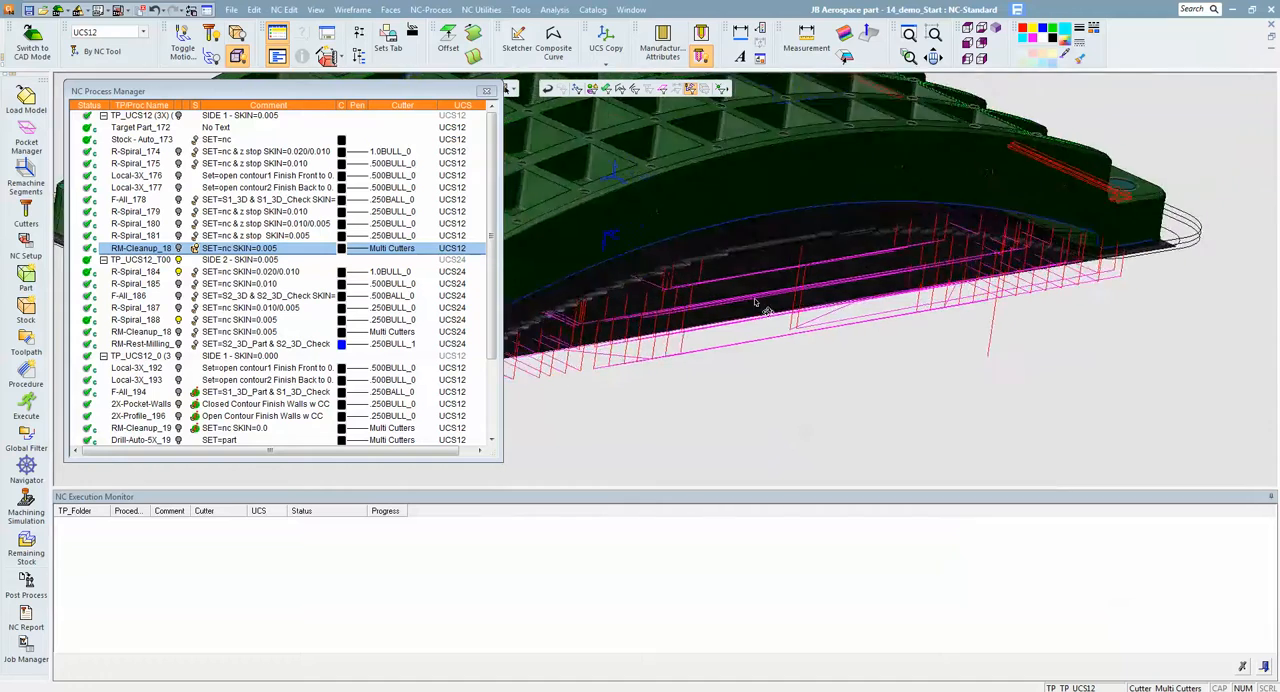
pyautogui.keyDown('ctrl'); pyautogui.moveTo(1080, 165); pyautogui.dragTo(960, 285, button='right'); pyautogui.keyUp('ctrl')
pyautogui.keyDown('ctrl'); pyautogui.moveTo(960, 285); pyautogui.dragTo(851, 314); pyautogui.keyUp('ctrl')
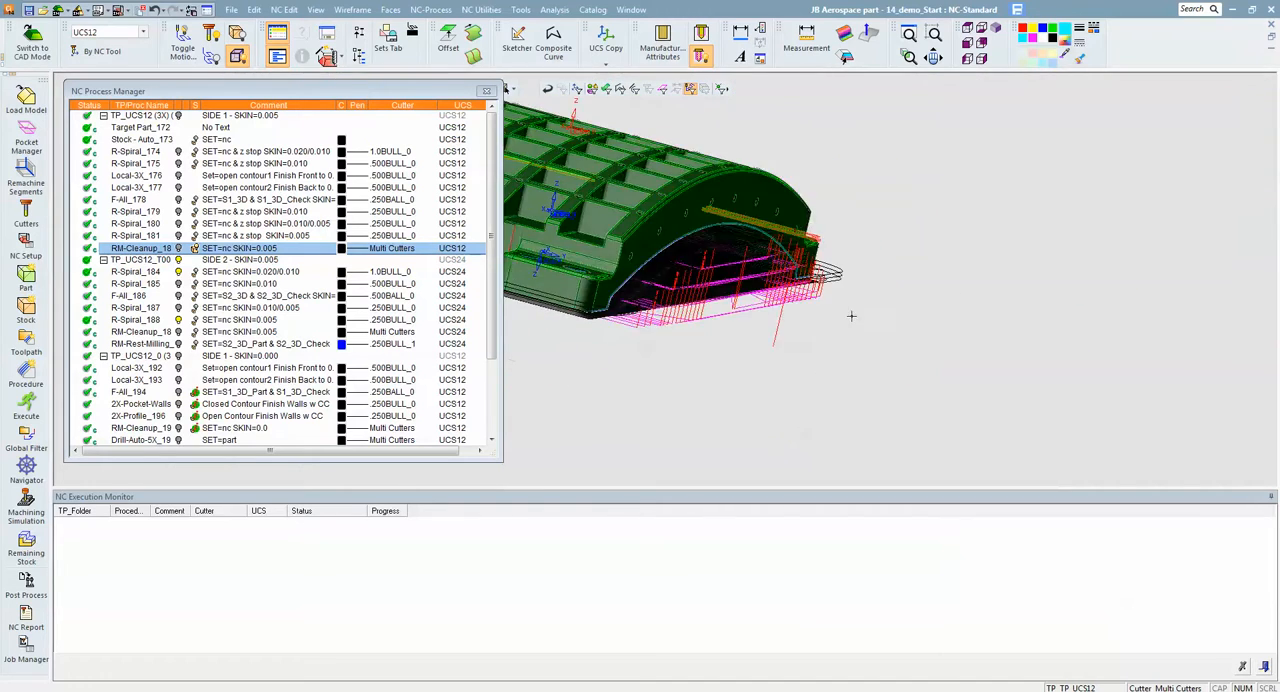
pyautogui.keyDown('ctrl'); pyautogui.moveTo(851, 314); pyautogui.dragTo(969, 357, button='middle'); pyautogui.keyUp('ctrl')
pyautogui.keyDown('ctrl'); pyautogui.moveTo(969, 357); pyautogui.dragTo(928, 272, button='right'); pyautogui.keyUp('ctrl')
pyautogui.keyDown('ctrl'); pyautogui.moveTo(957, 271); pyautogui.dragTo(982, 232); pyautogui.keyUp('ctrl')
pyautogui.keyDown('ctrl'); pyautogui.moveTo(982, 232); pyautogui.dragTo(990, 265, button='right'); pyautogui.keyUp('ctrl')
pyautogui.keyDown('ctrl'); pyautogui.moveTo(1000, 272); pyautogui.dragTo(984, 247); pyautogui.keyUp('ctrl')
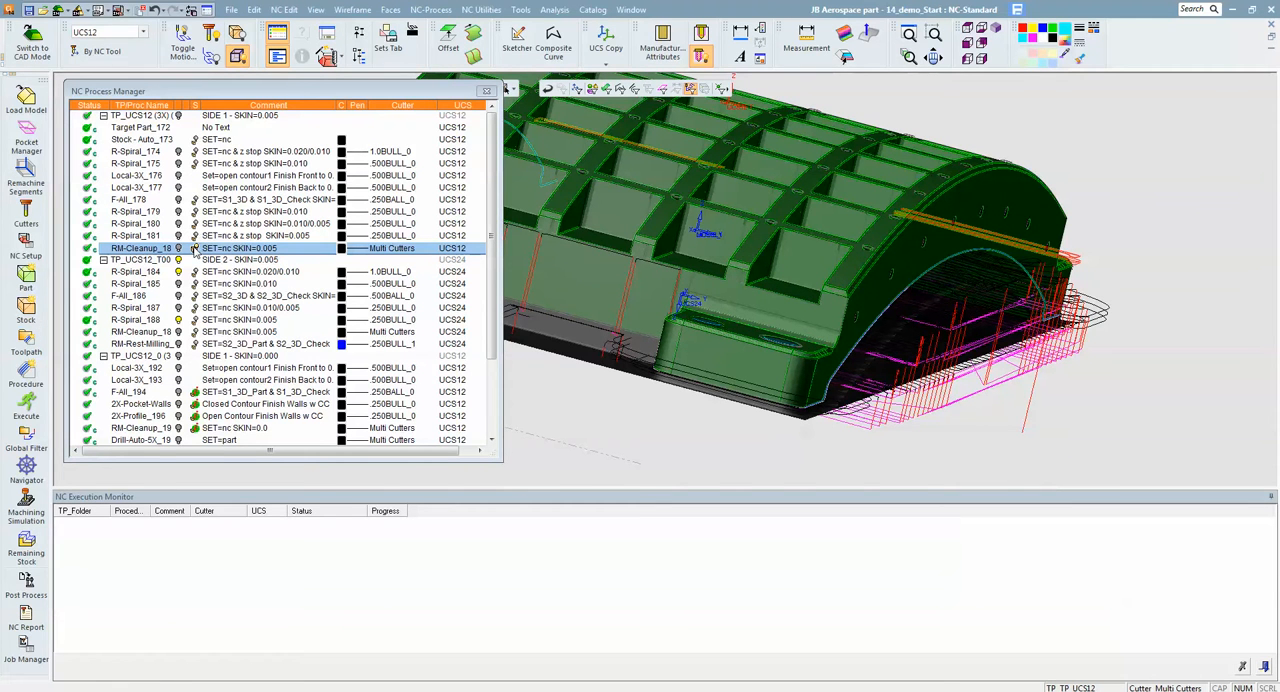
# - Change the initial stock's preview color to blue in the Stock - Auto_173 procedure and accept it
pyautogui.doubleClick(131, 141)
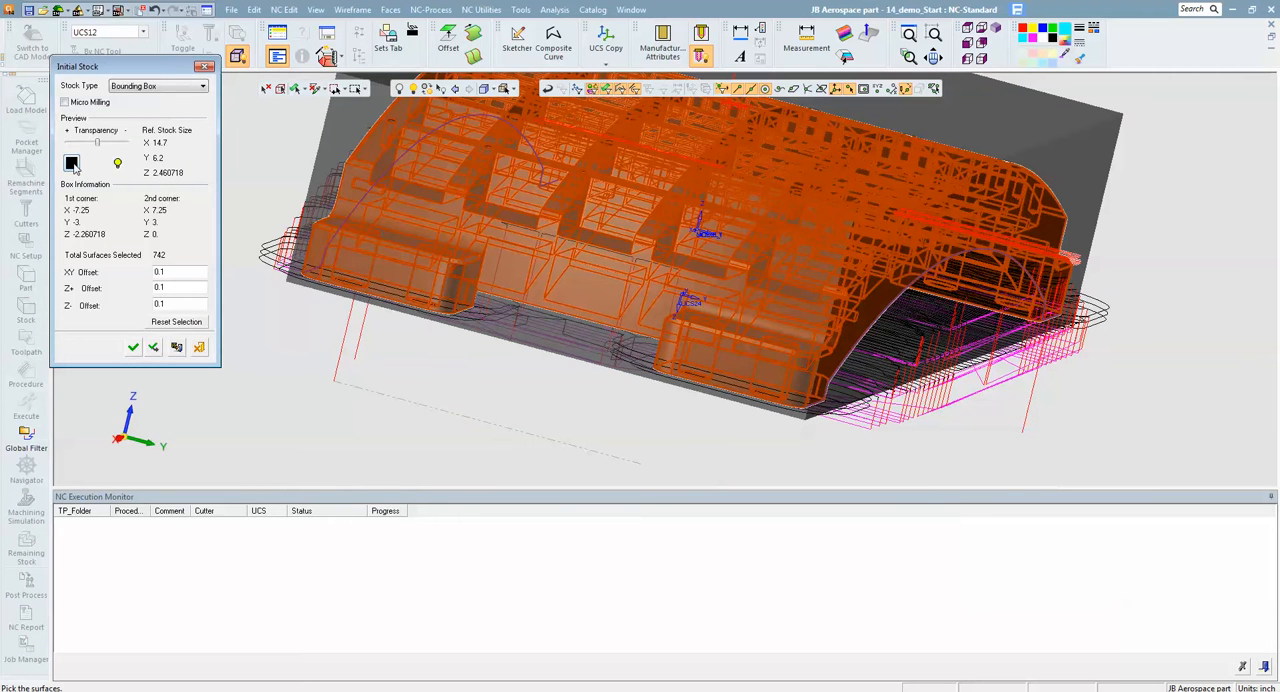
pyautogui.click(72, 164)
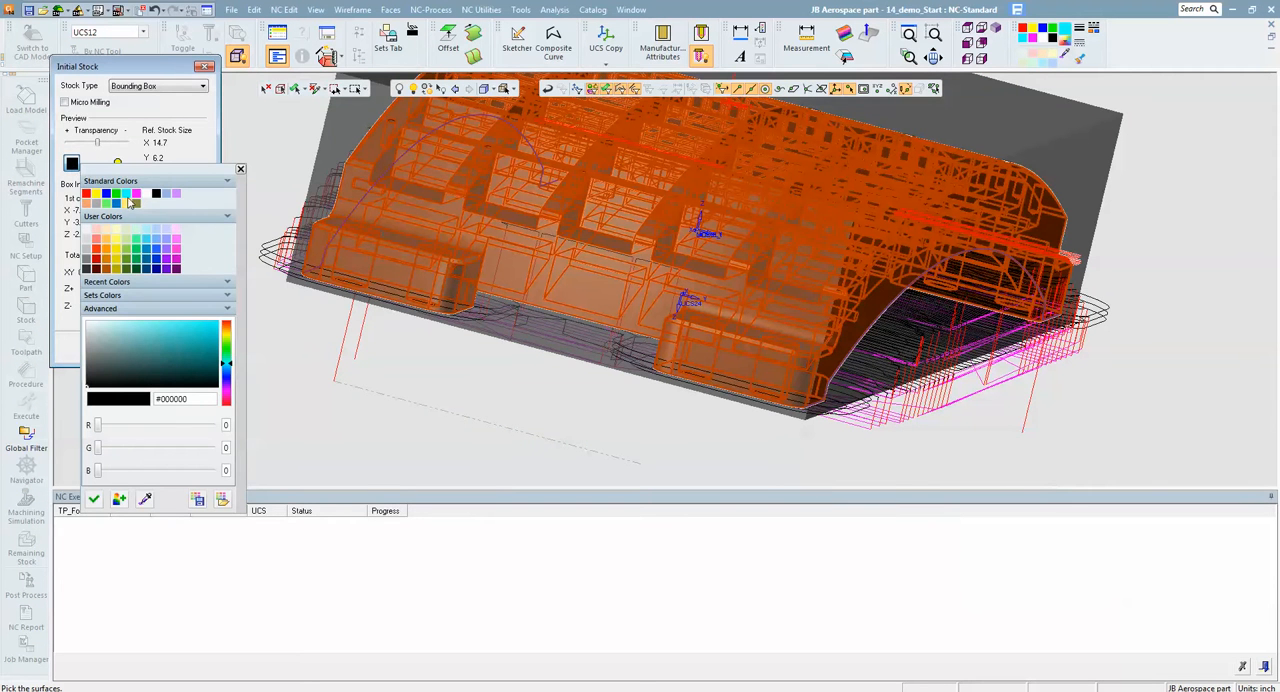
pyautogui.click(97, 203)
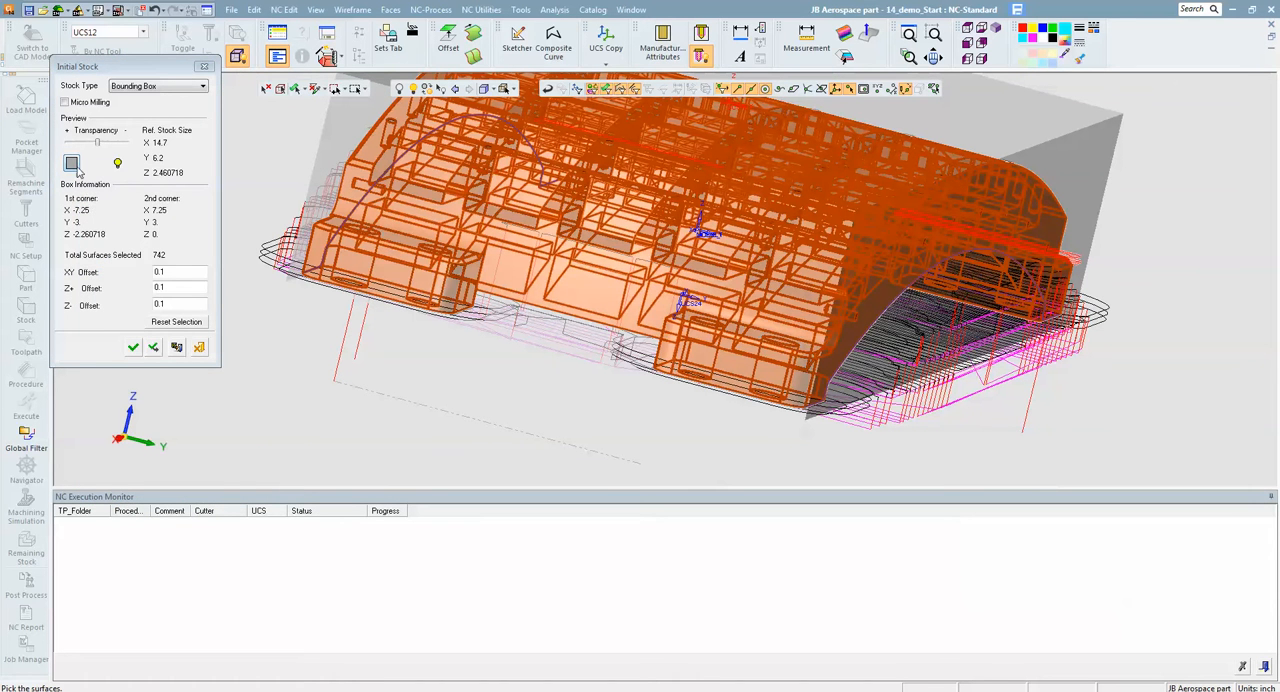
pyautogui.click(75, 166)
pyautogui.click(111, 198)
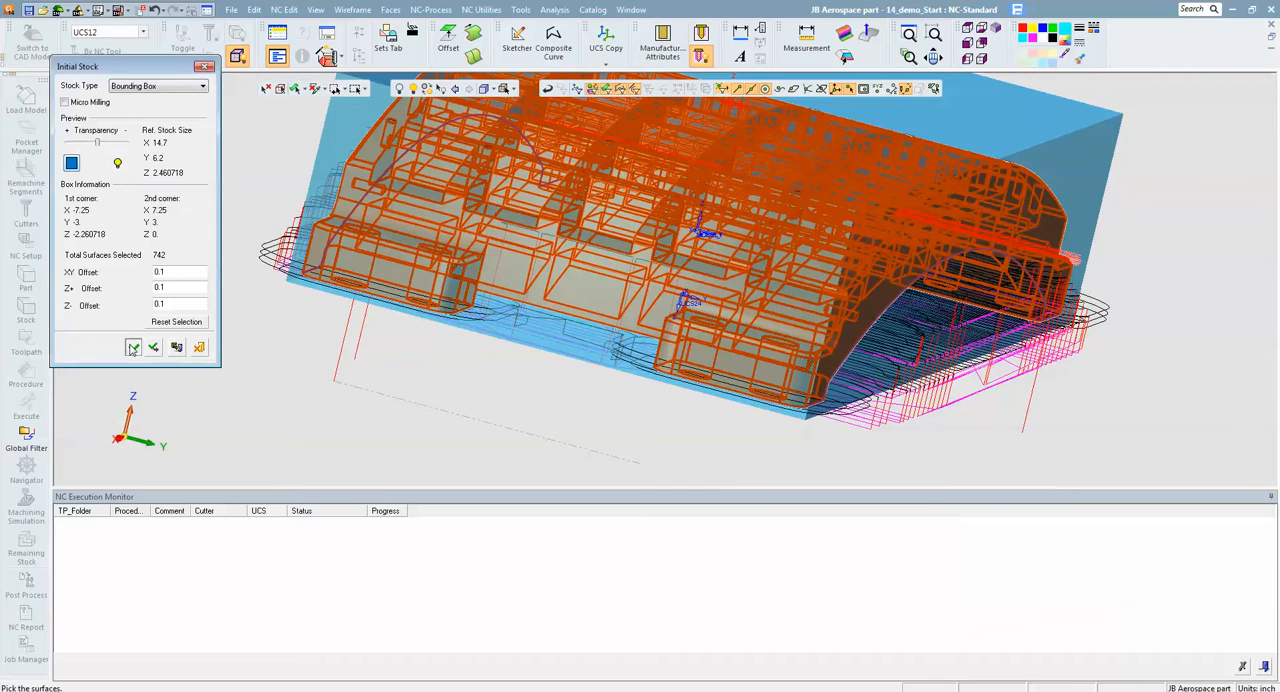
pyautogui.click(133, 347)
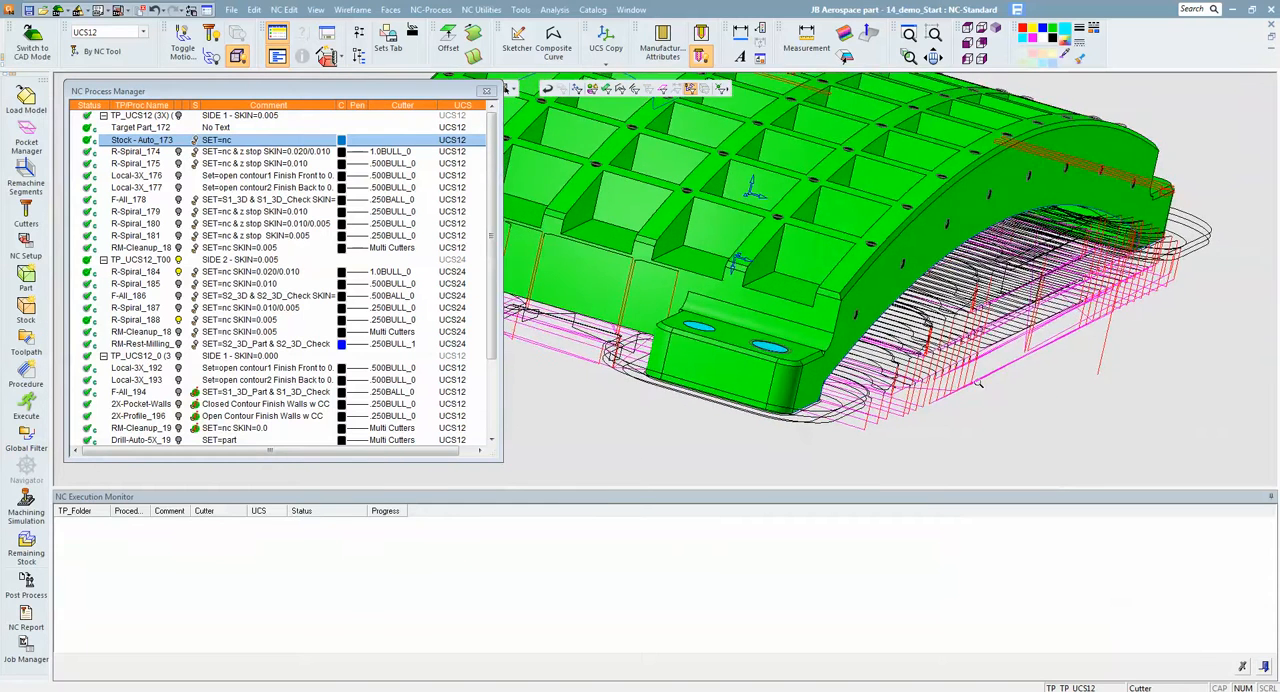
# - Redisplay the remaining stock after Remachine-Cleanup_182 in blue and inspect it from above and from the underside with the R-Spiral_184 motions
pyautogui.click(197, 248)
pyautogui.moveTo(892, 299); pyautogui.dragTo(928, 227, button='middle')
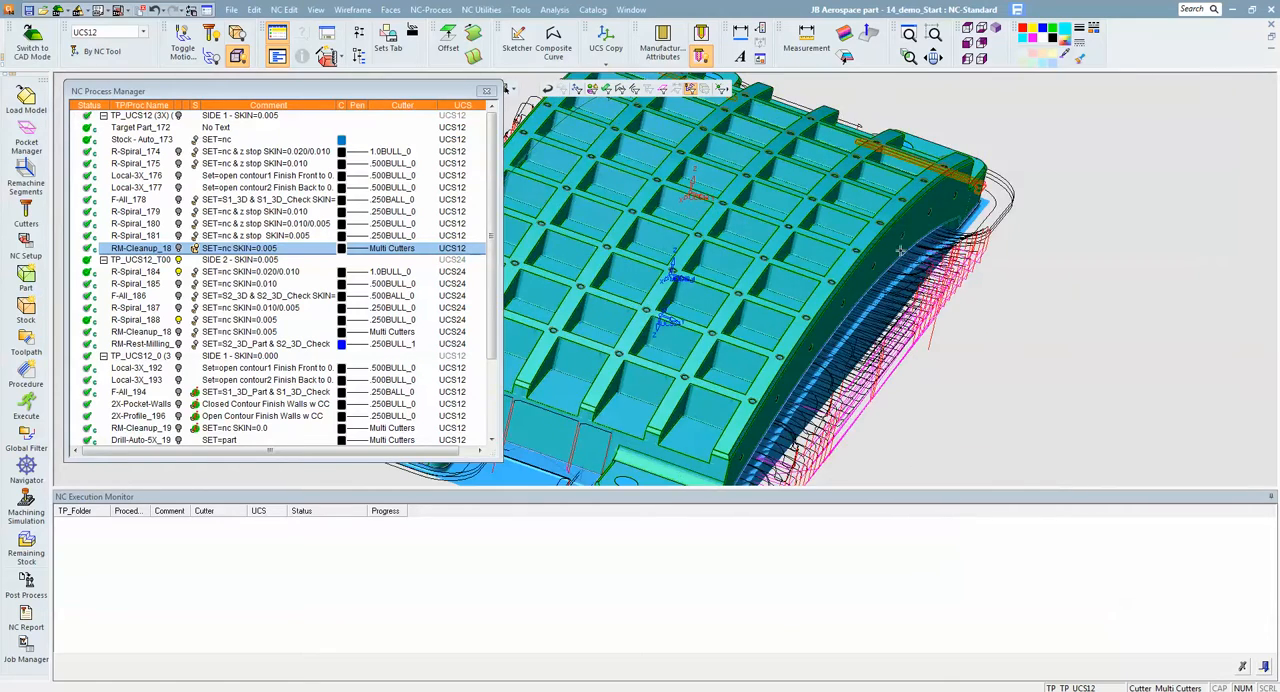
pyautogui.moveTo(1042, 304); pyautogui.dragTo(952, 326, button='middle')
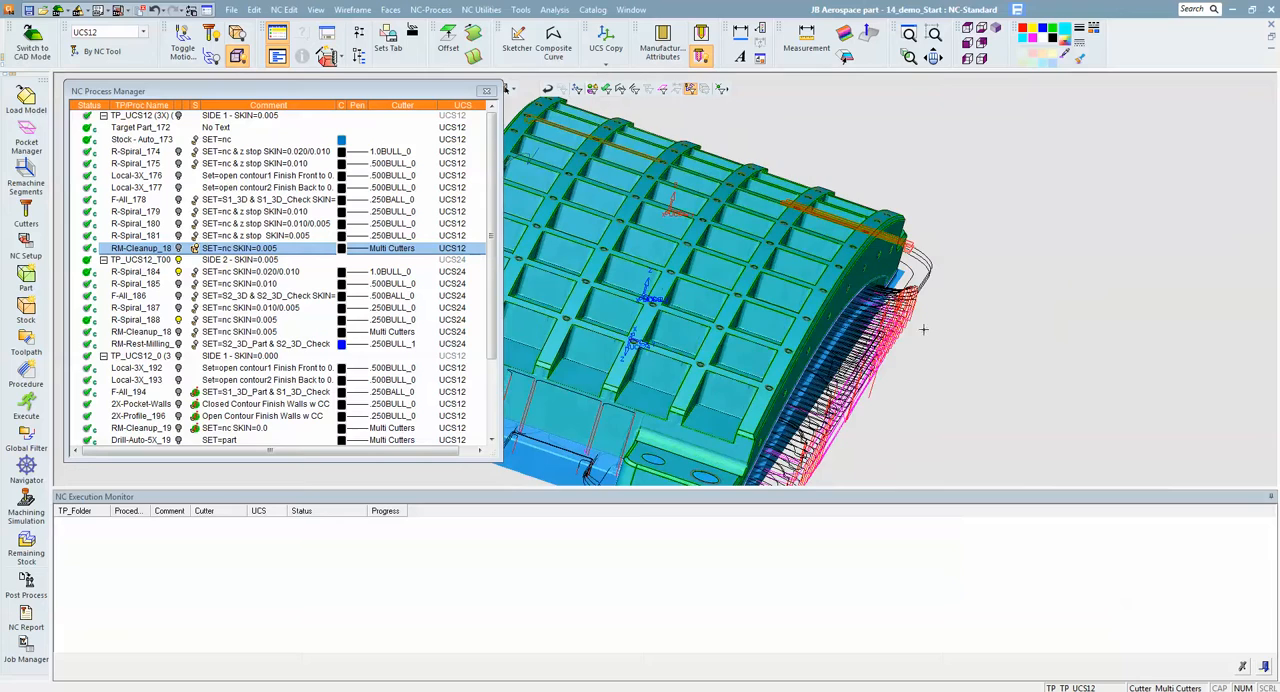
pyautogui.moveTo(1016, 378); pyautogui.dragTo(994, 325, button='middle')
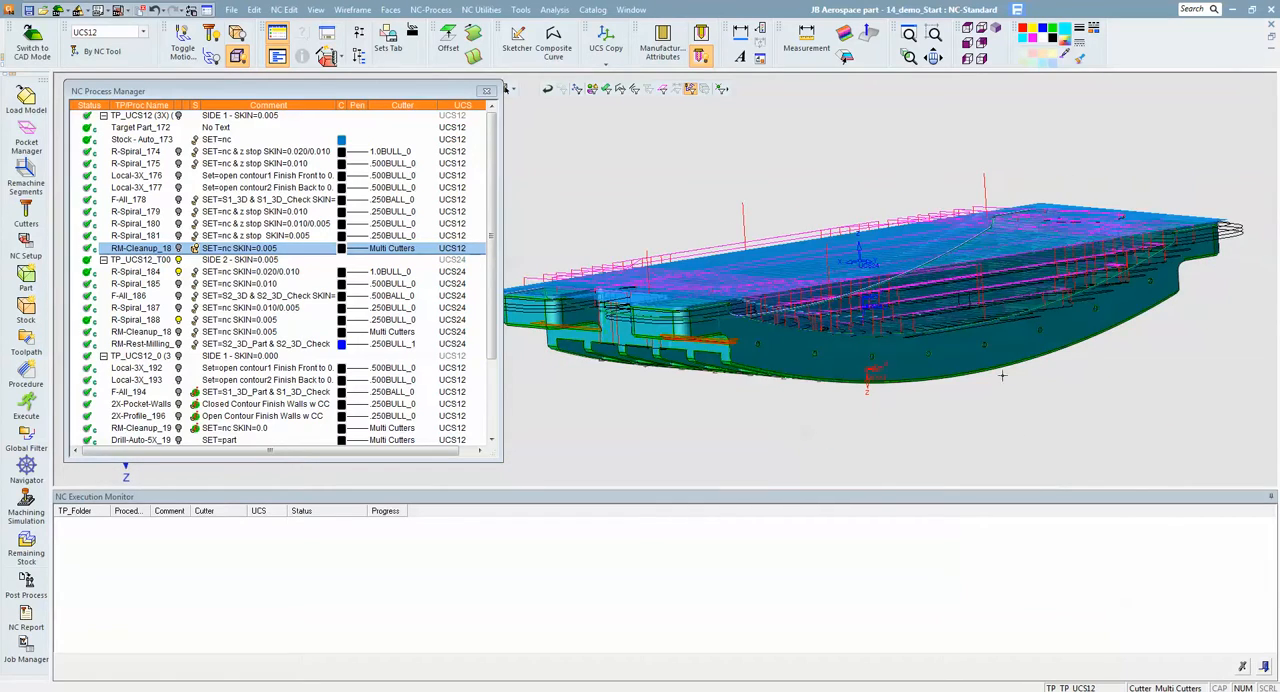
pyautogui.moveTo(1073, 381)
pyautogui.mouseDown(button='middle')
pyautogui.moveTo(1111, 392)
pyautogui.moveTo(1072, 378)
pyautogui.mouseUp(button='middle')
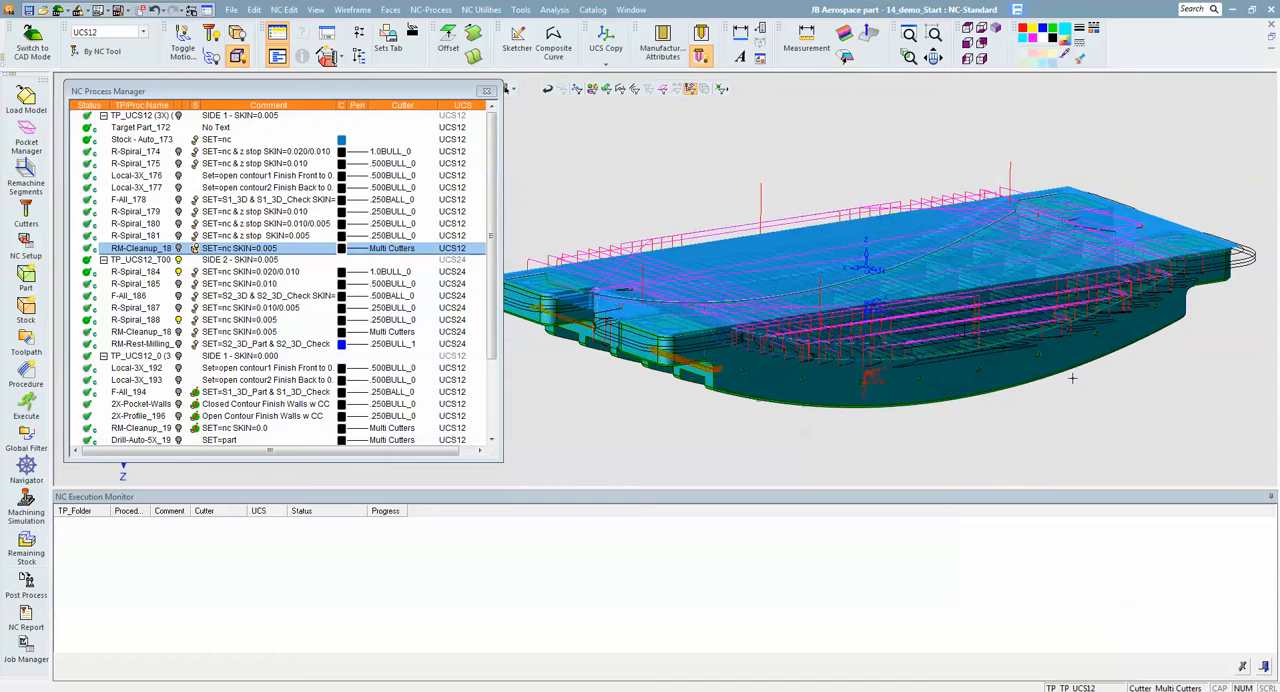
# - Hide the remaining stock and R-Spiral_184, briefly view R-Spiral_185, and hide the R-Spiral_185 and R-Spiral_188 toolpaths
pyautogui.click(195, 248)
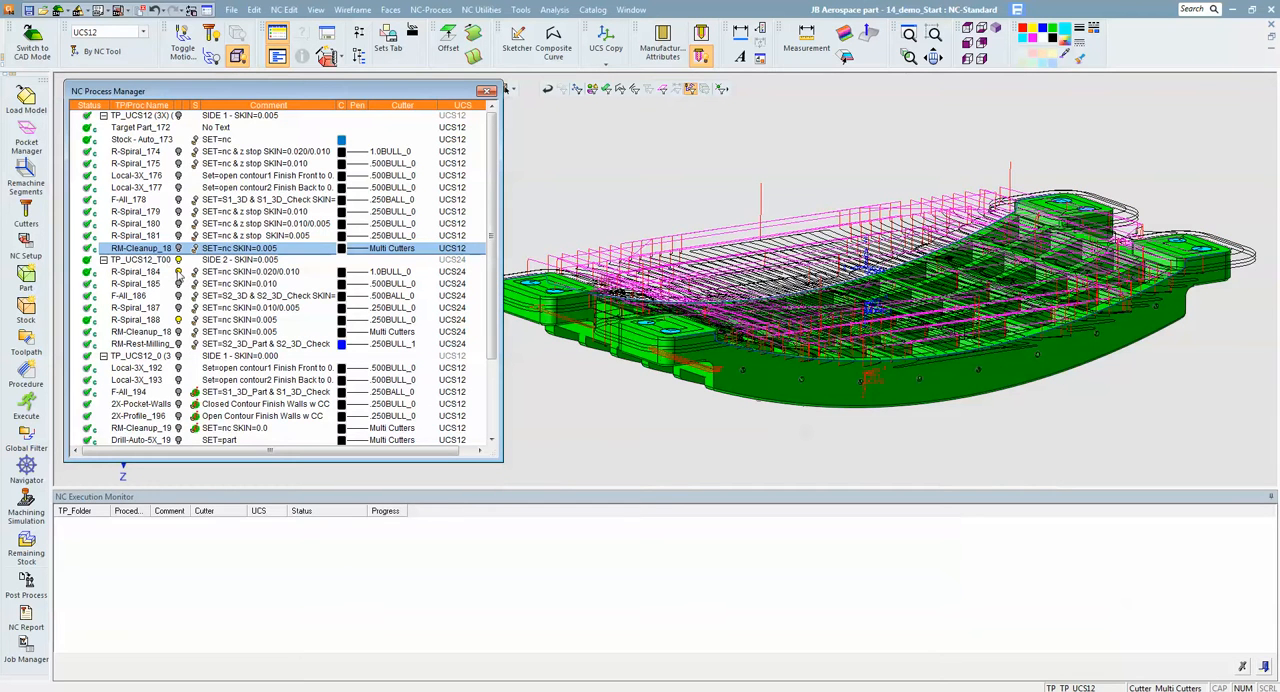
pyautogui.click(178, 272)
pyautogui.click(179, 284)
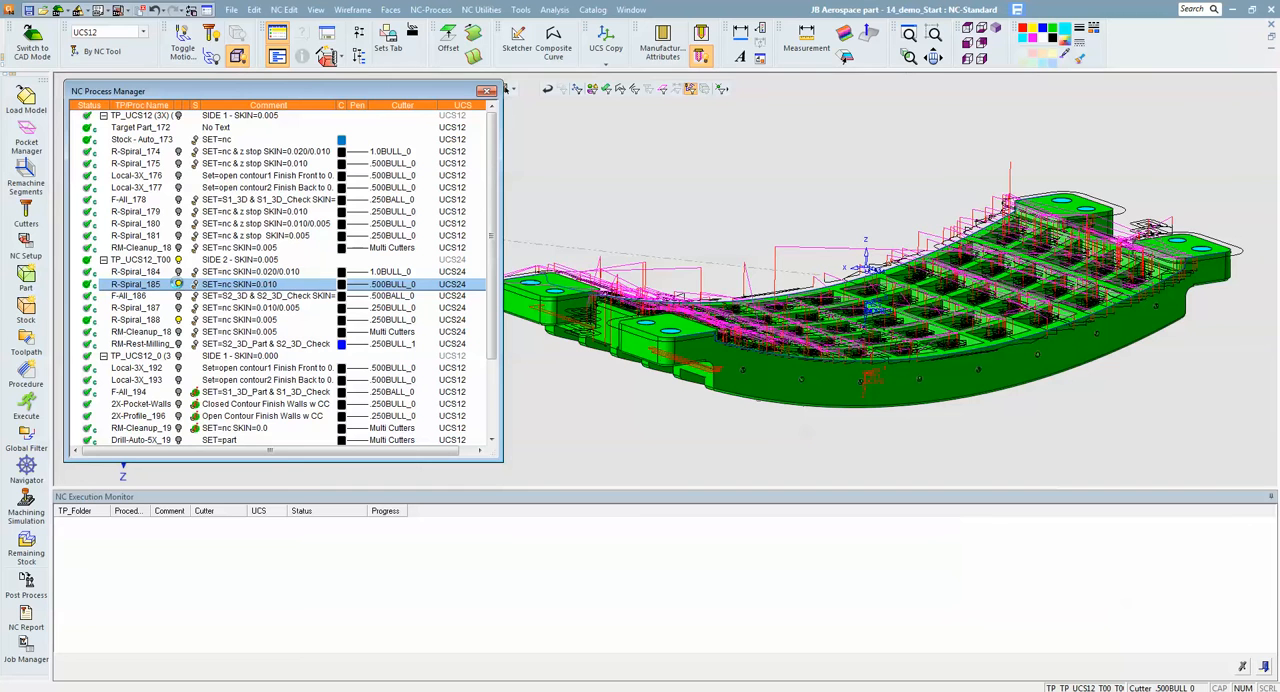
pyautogui.click(178, 284)
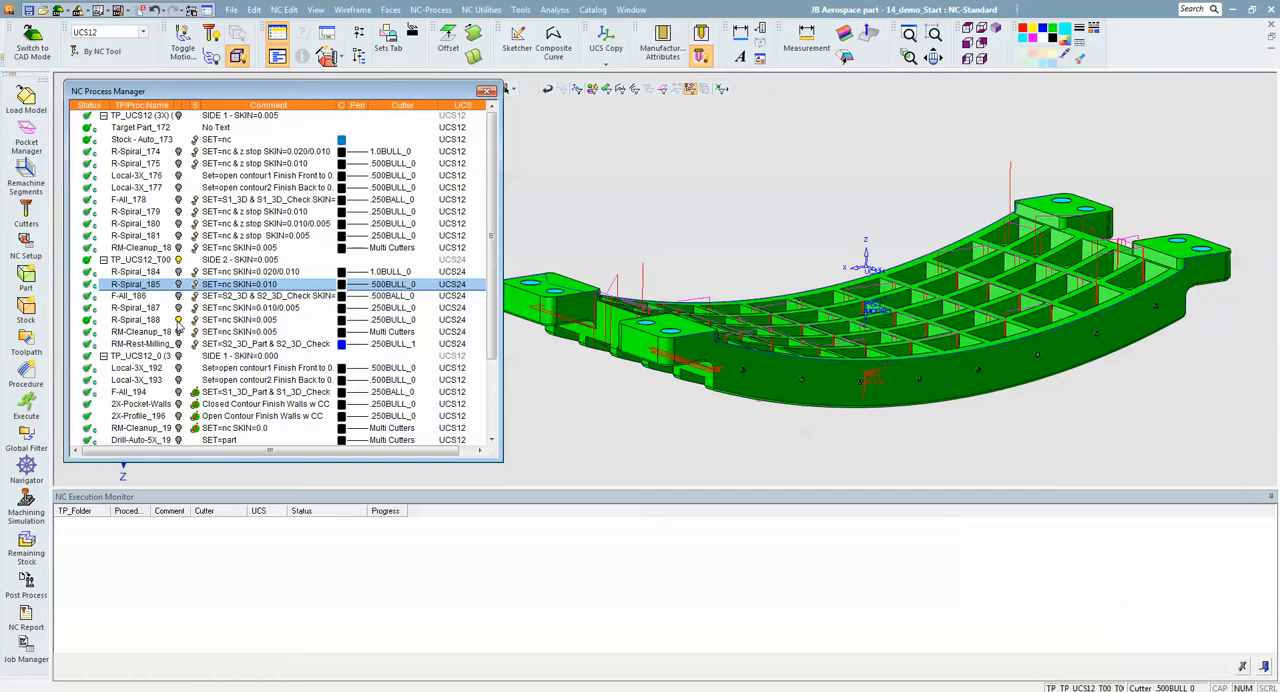
pyautogui.keyDown('ctrl'); pyautogui.moveTo(845, 388); pyautogui.dragTo(872, 402); pyautogui.keyUp('ctrl')
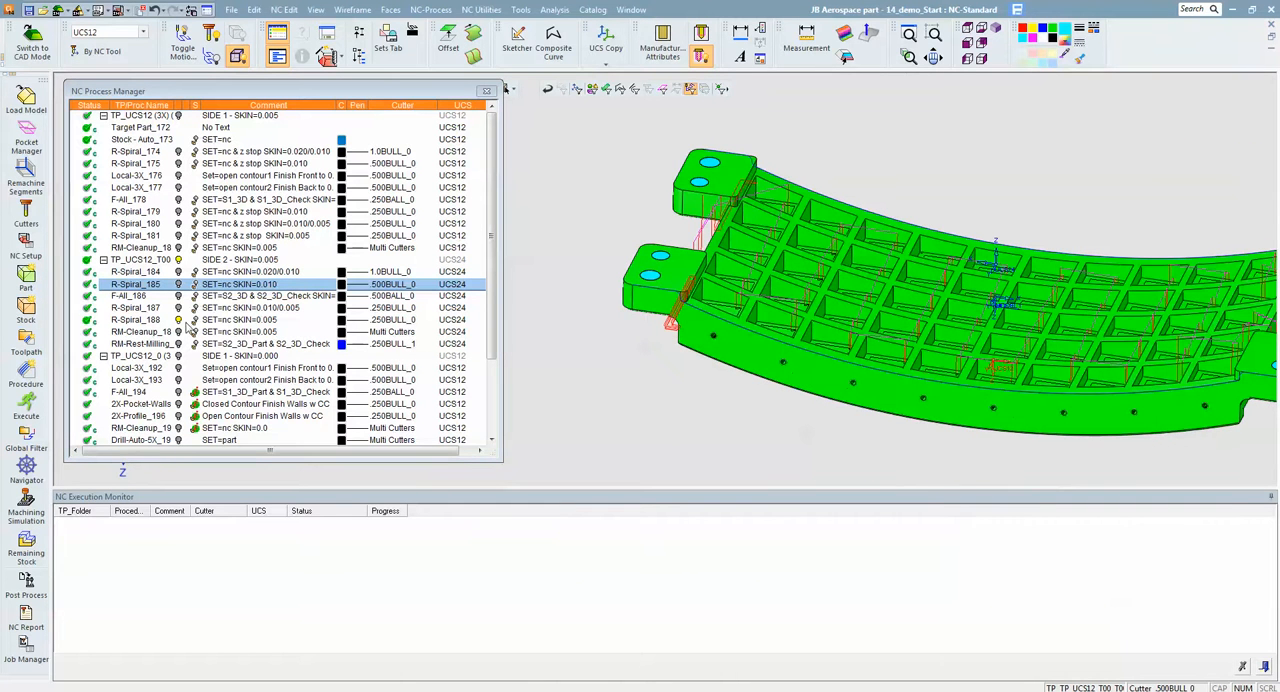
pyautogui.click(179, 320)
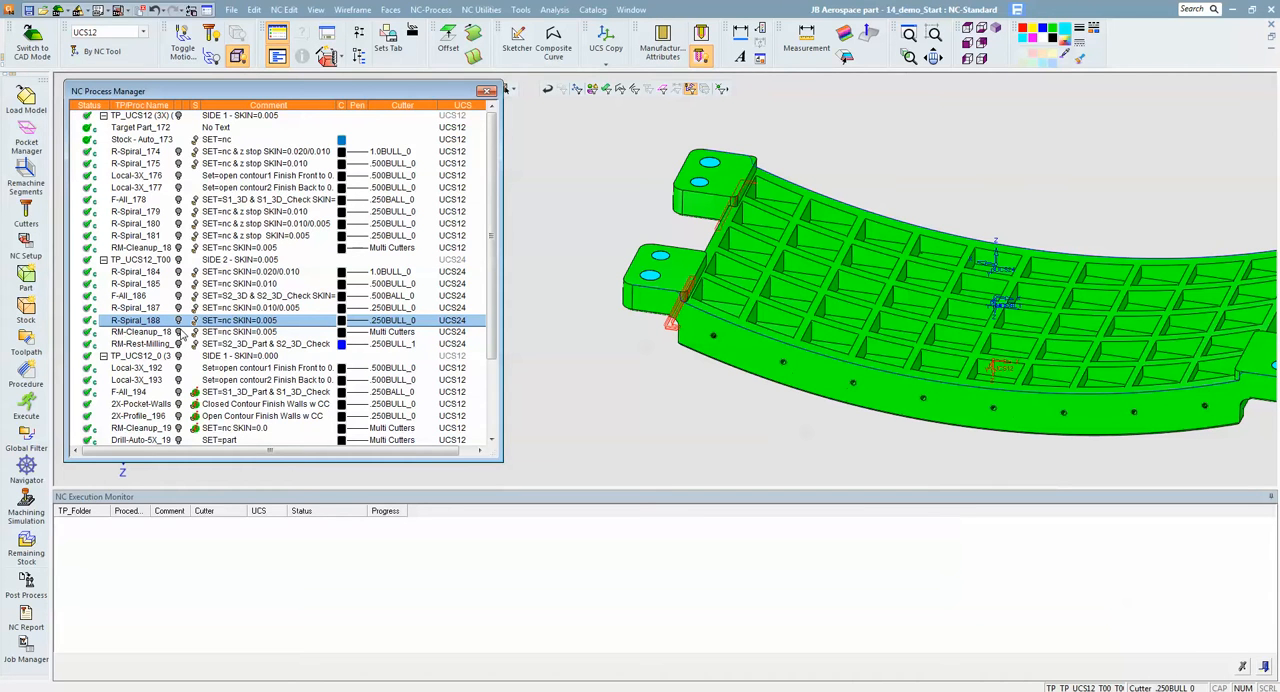
# - Display the side 2 finishing toolpath F-All_200 and open it in the Navigator with the cutter beside an end lug
pyautogui.scroll(-2, 420, 368)
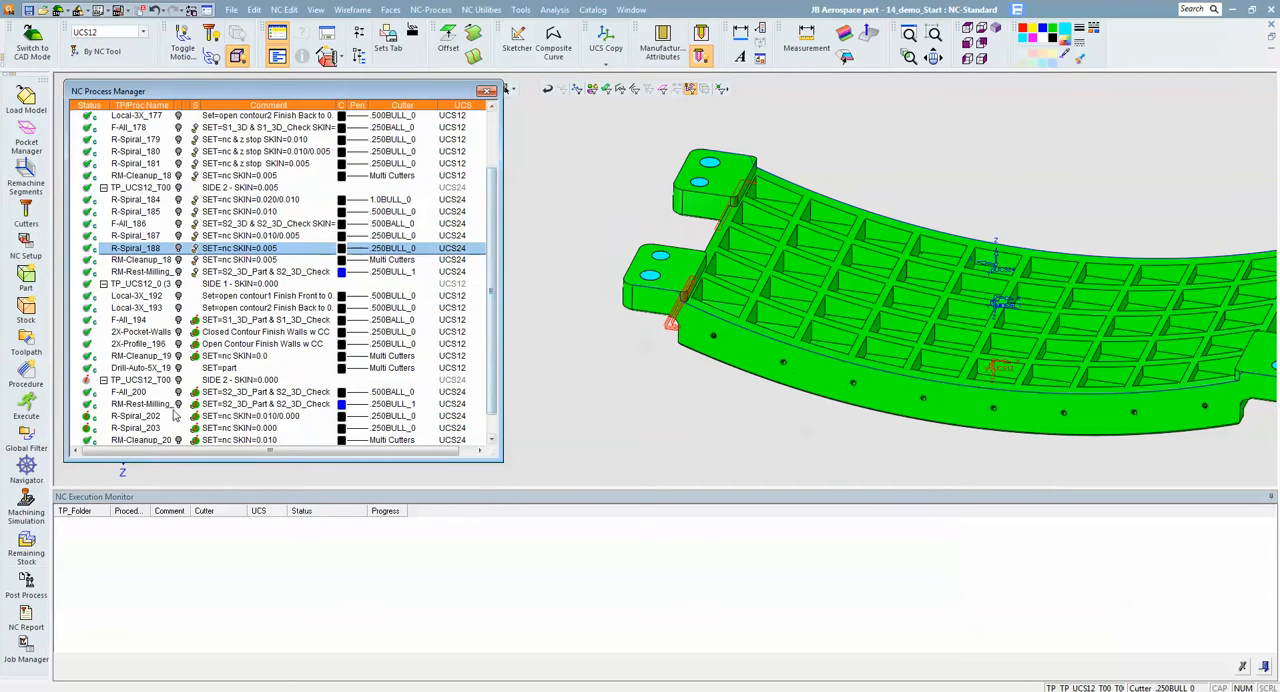
pyautogui.scroll(-1, 486, 342)
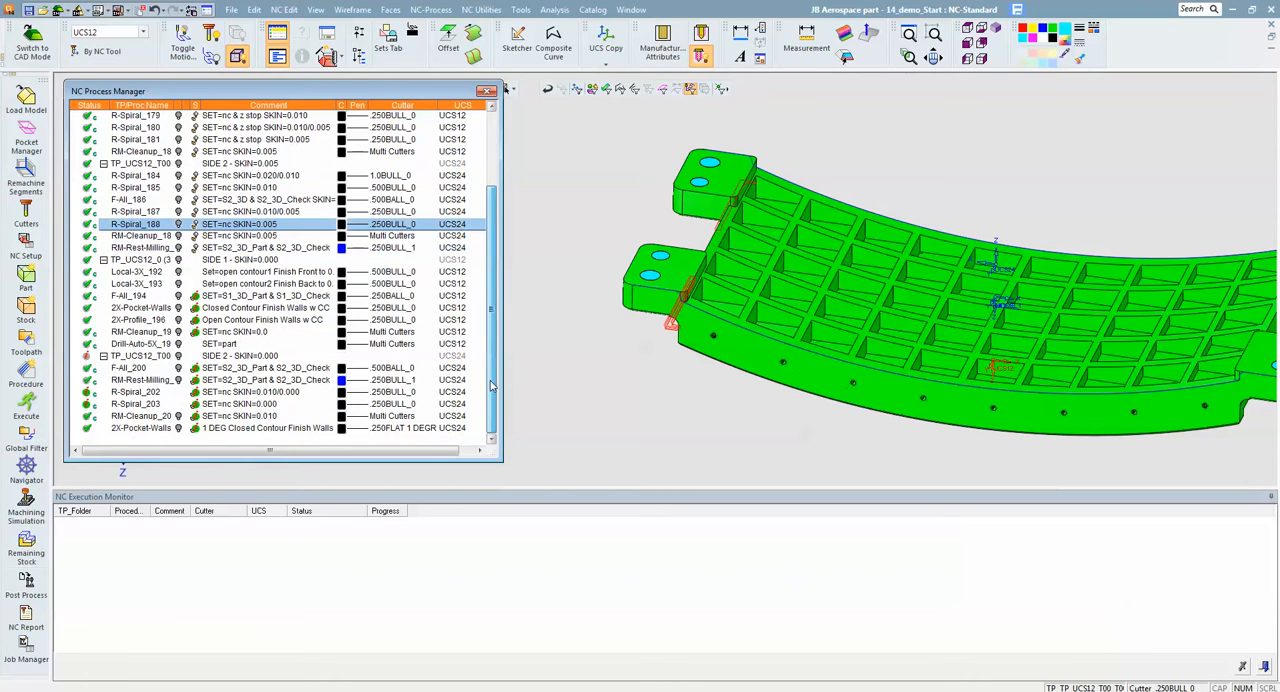
pyautogui.click(180, 368)
pyautogui.moveTo(784, 270); pyautogui.dragTo(786, 315, button='middle')
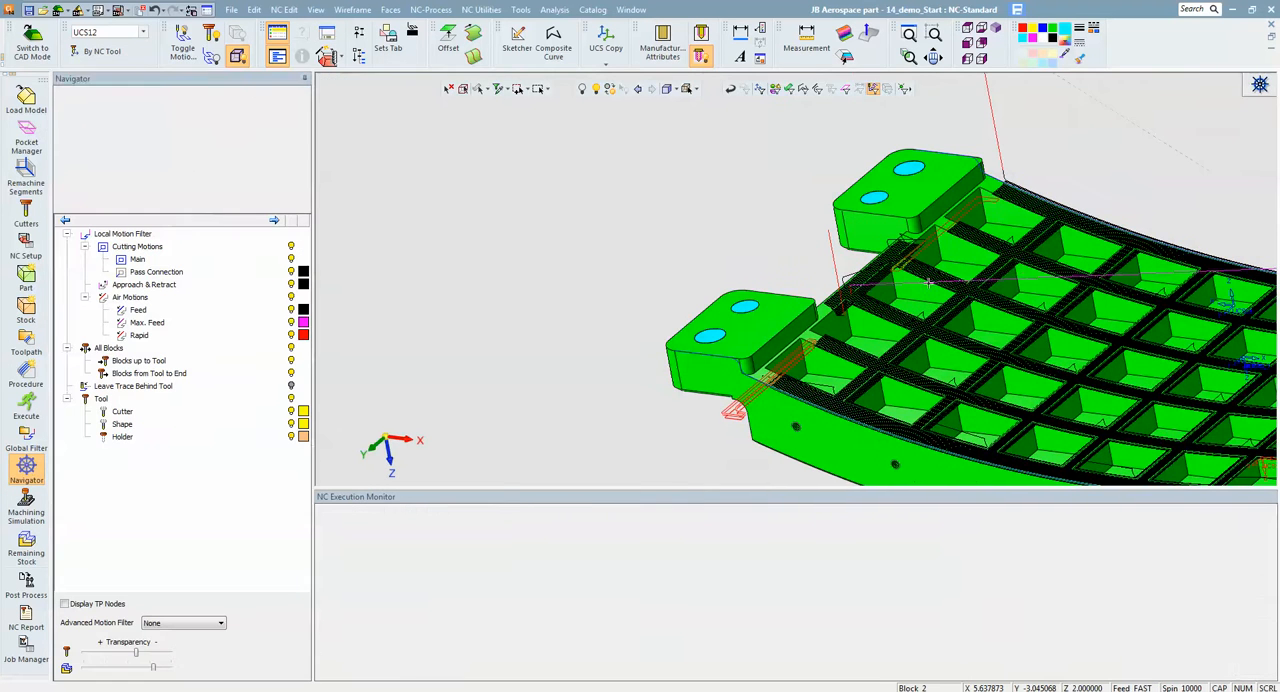
pyautogui.scroll(3, 1118, 222)
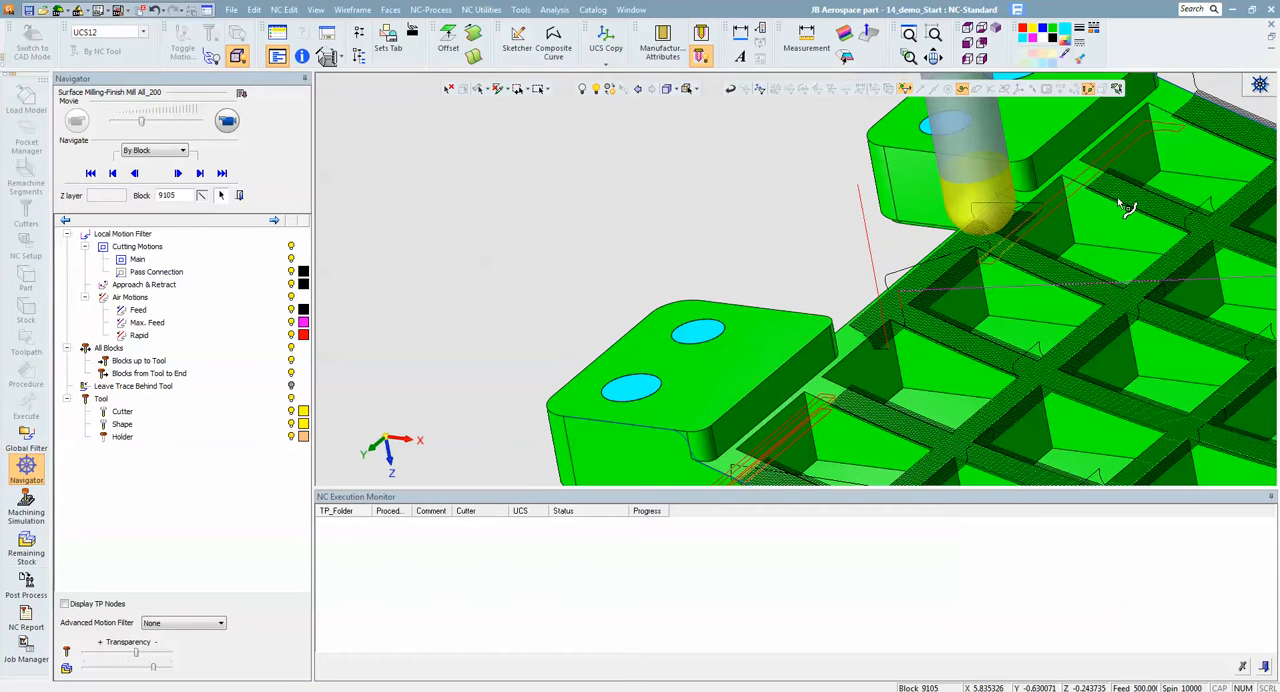
# - Place the ball cutter on another F-All_200 rib motion near the lug, examine its contact with the part, and close the Navigator
pyautogui.click(1127, 199)
pyautogui.moveTo(1135, 192); pyautogui.dragTo(932, 300, button='middle')
pyautogui.scroll(3, 985, 238)
pyautogui.moveTo(987, 238); pyautogui.dragTo(1014, 222, button='middle')
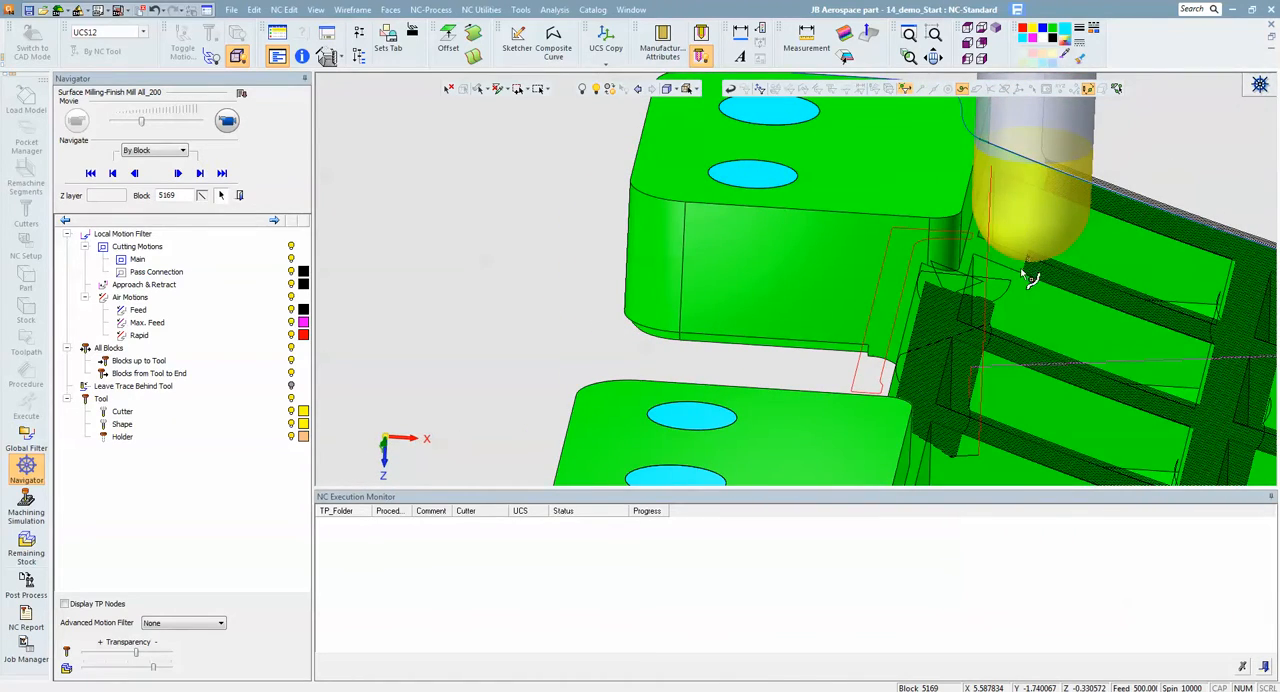
pyautogui.moveTo(1015, 263); pyautogui.dragTo(972, 276, button='middle')
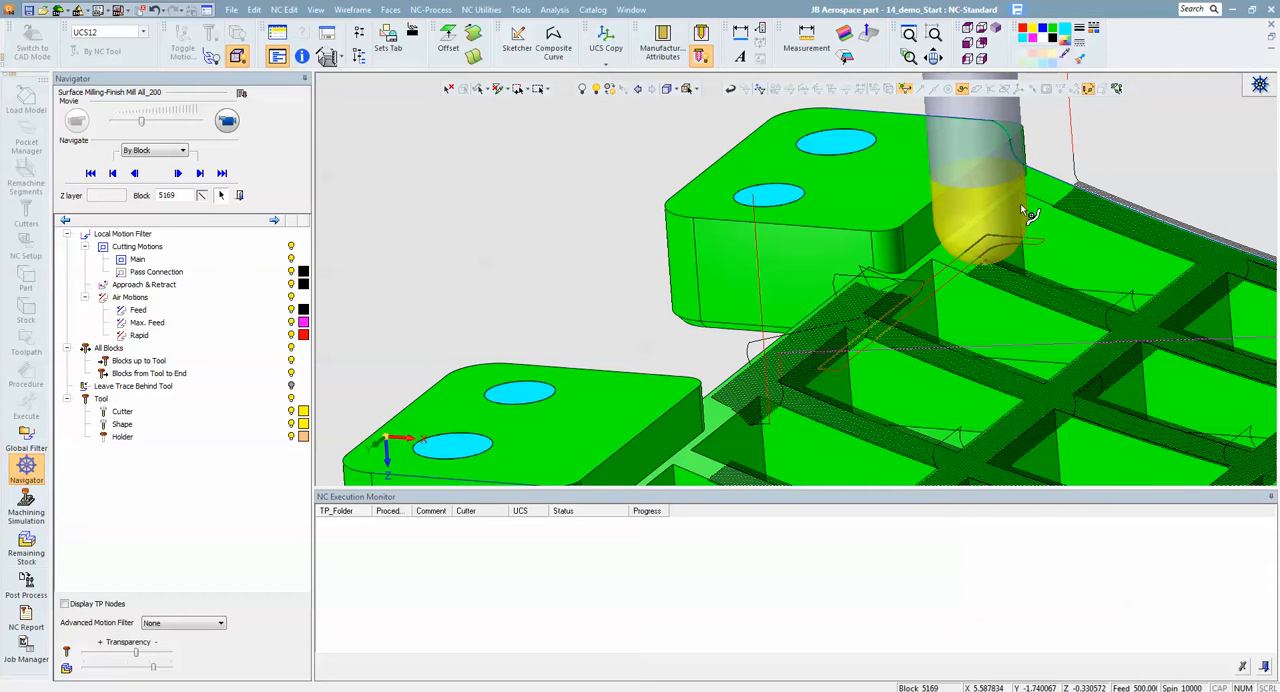
pyautogui.moveTo(1020, 280); pyautogui.dragTo(975, 270, button='middle')
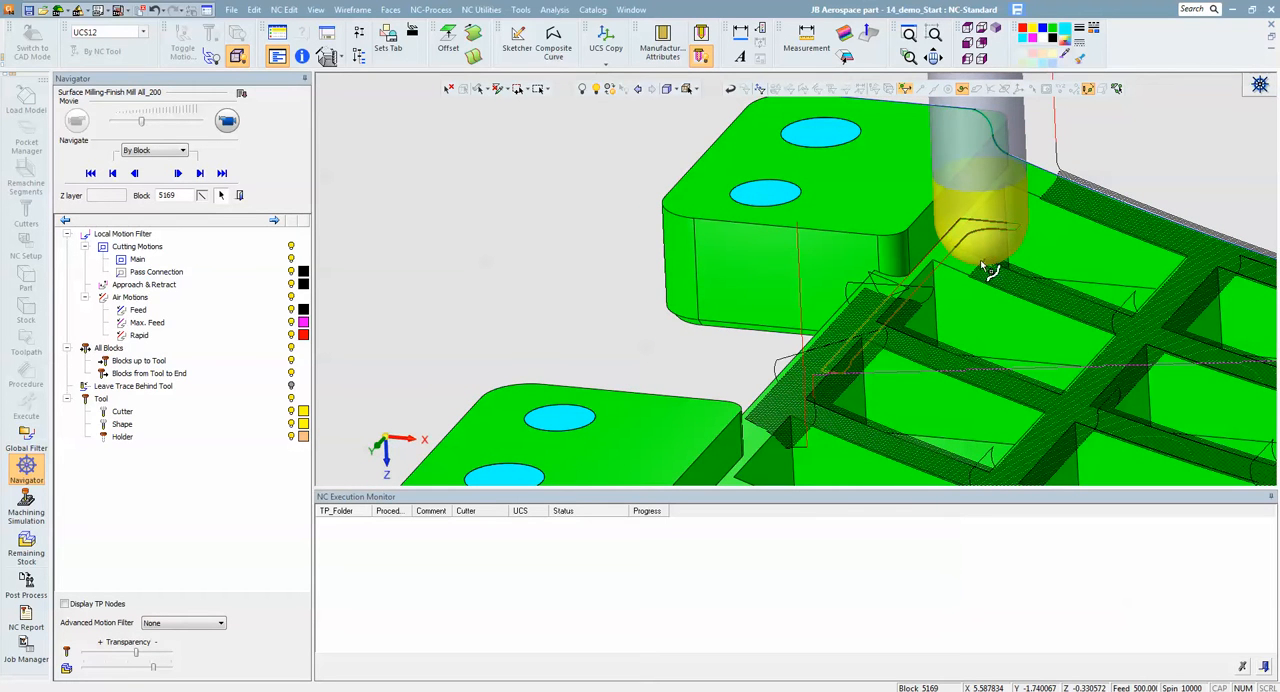
pyautogui.click(239, 196)
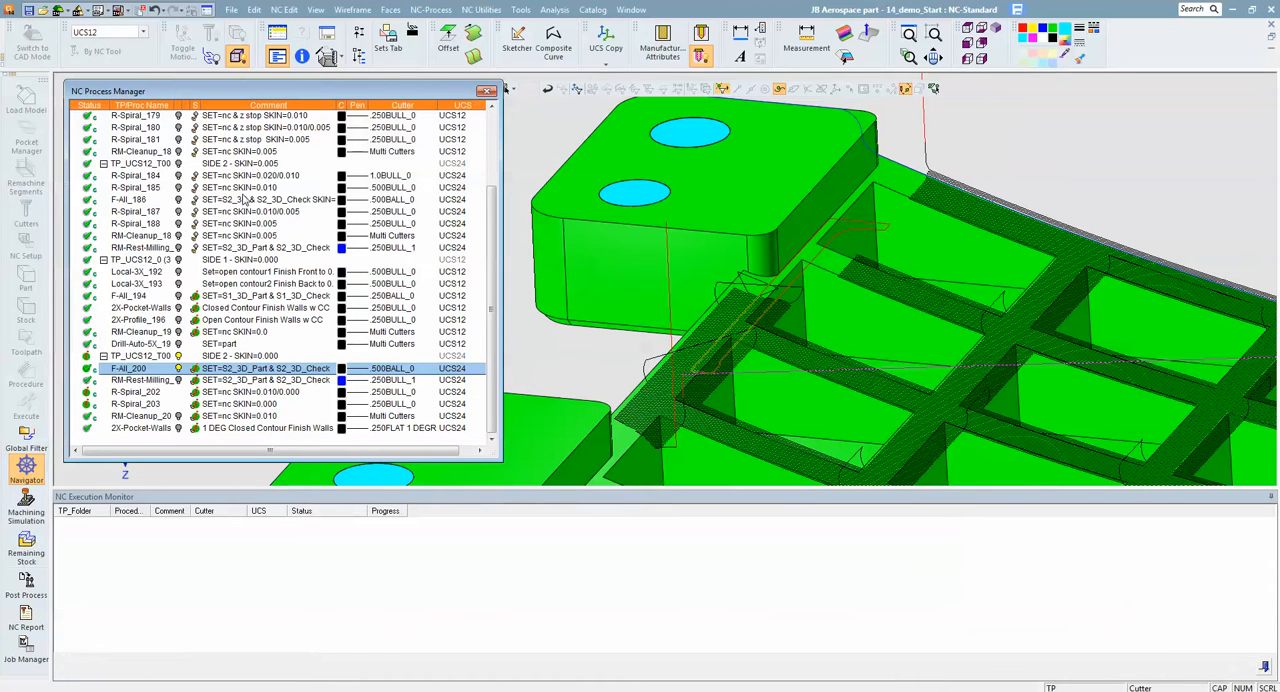
# - Hide the F-All_200 toolpath, display the side 2 rest-milling toolpath Remachine-Rest Milling_201, and open it in the Navigator
pyautogui.click(178, 368)
pyautogui.click(145, 381)
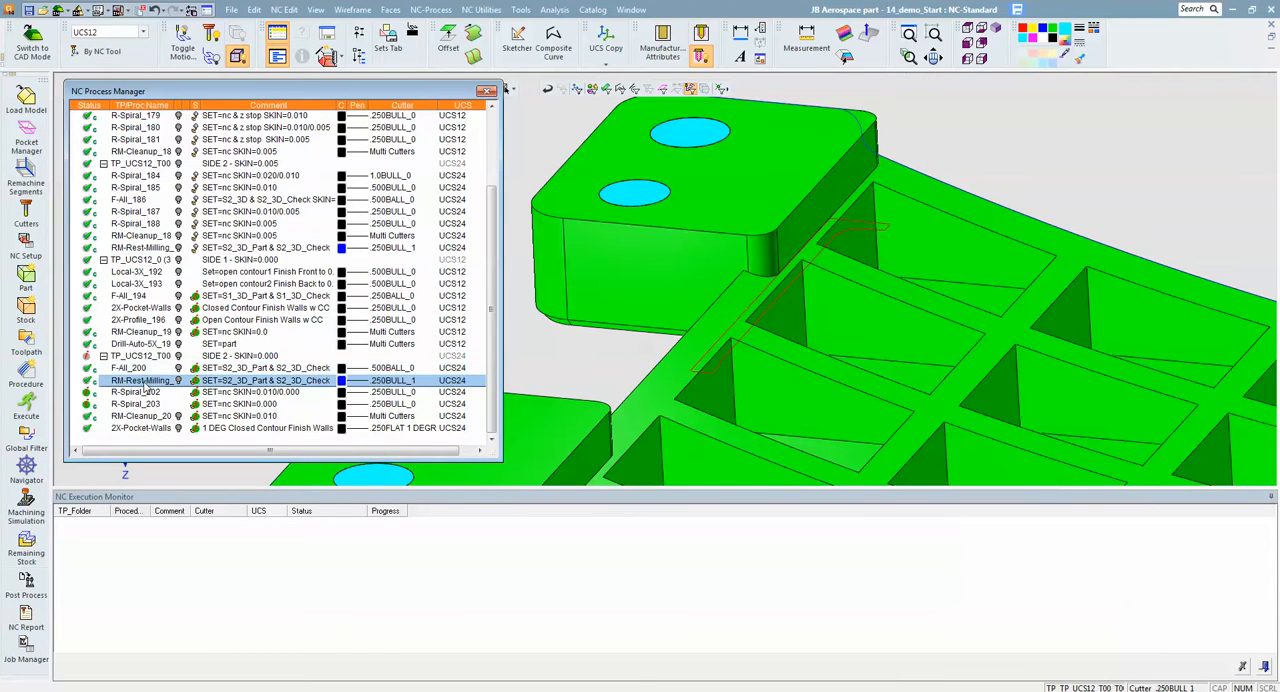
pyautogui.click(178, 381)
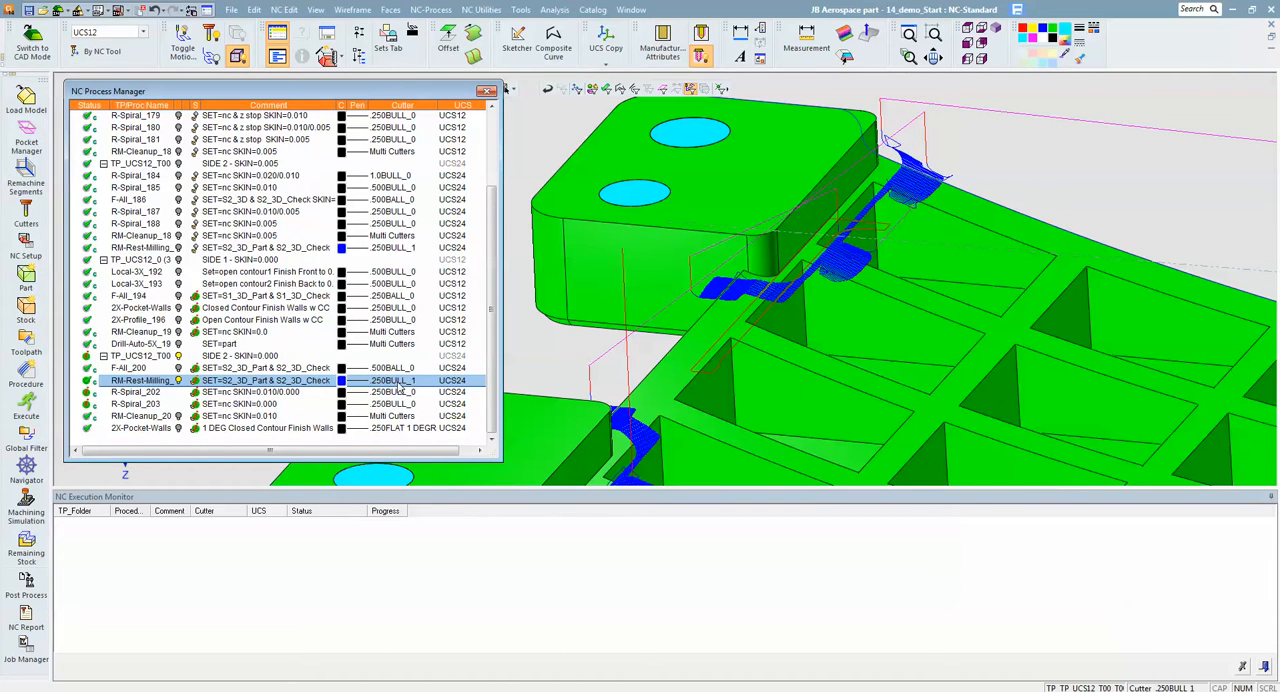
pyautogui.click(26, 470)
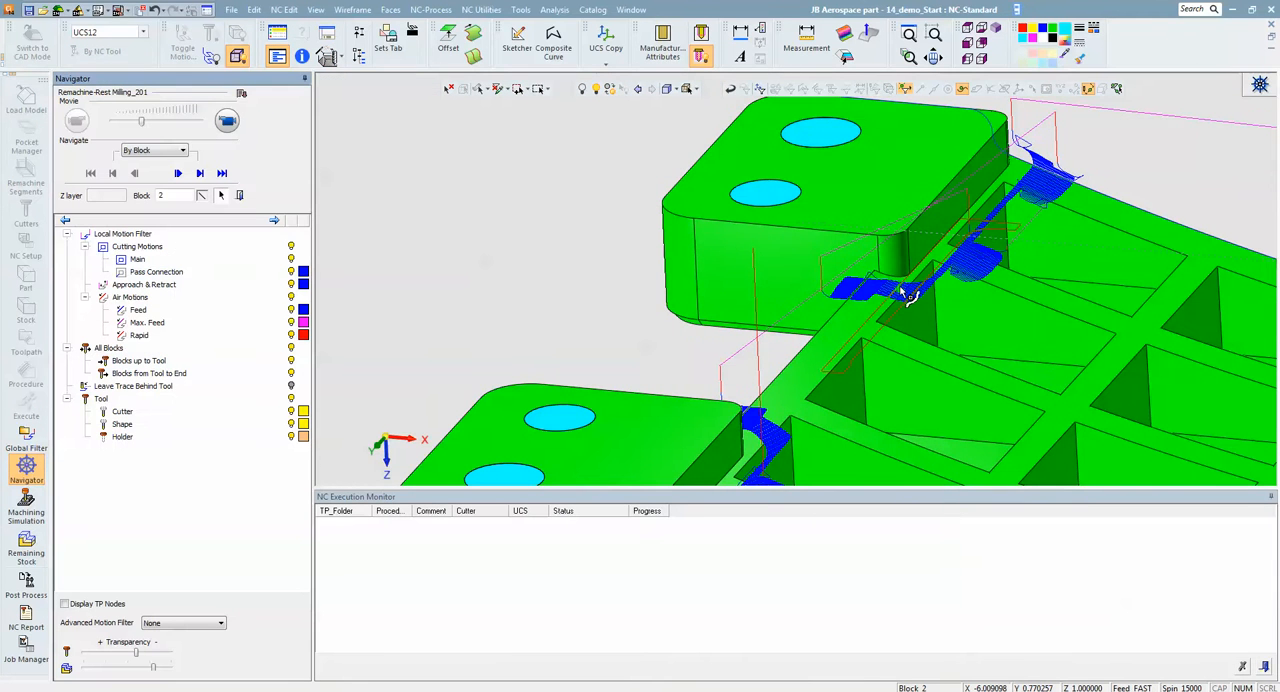
# - Place the cutter on a rest-milling motion near the end lug and play the cutter movie forward at a higher speed
pyautogui.click(901, 289)
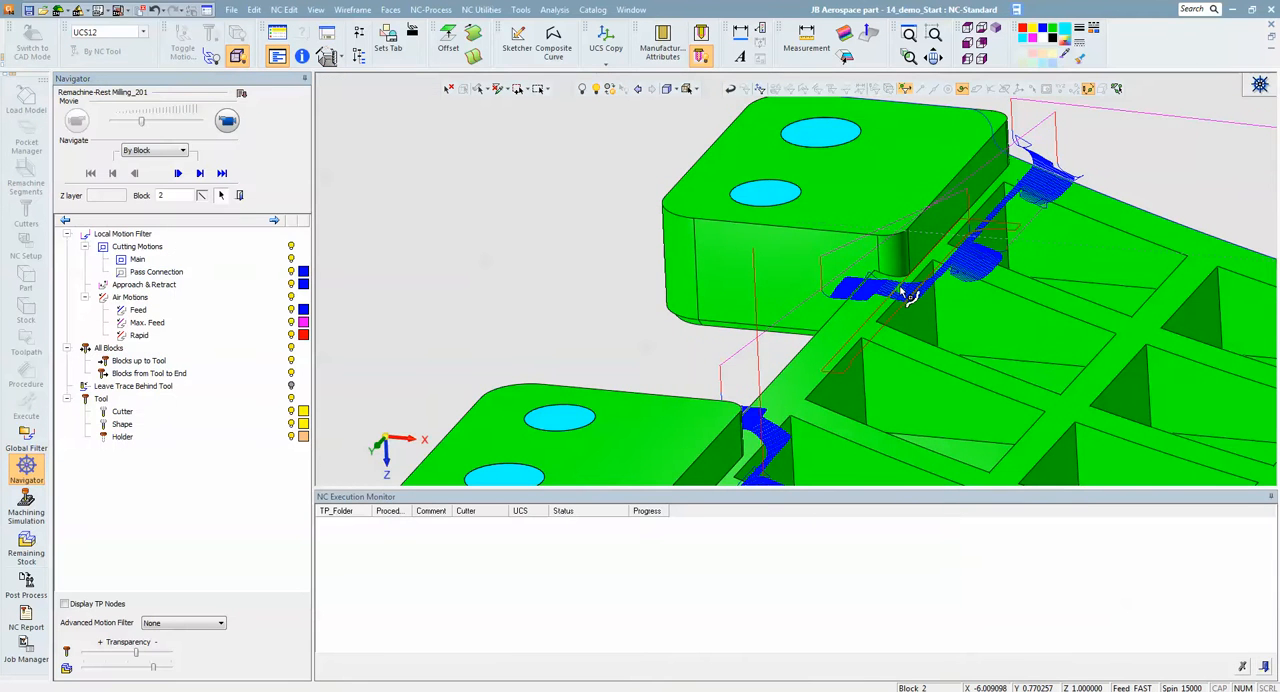
pyautogui.scroll(4, 924, 304)
pyautogui.moveTo(965, 297)
pyautogui.mouseDown(button='middle')
pyautogui.moveTo(950, 262)
pyautogui.moveTo(883, 278)
pyautogui.moveTo(910, 294)
pyautogui.mouseUp(button='middle')
pyautogui.click(871, 252)
pyautogui.click(227, 121)
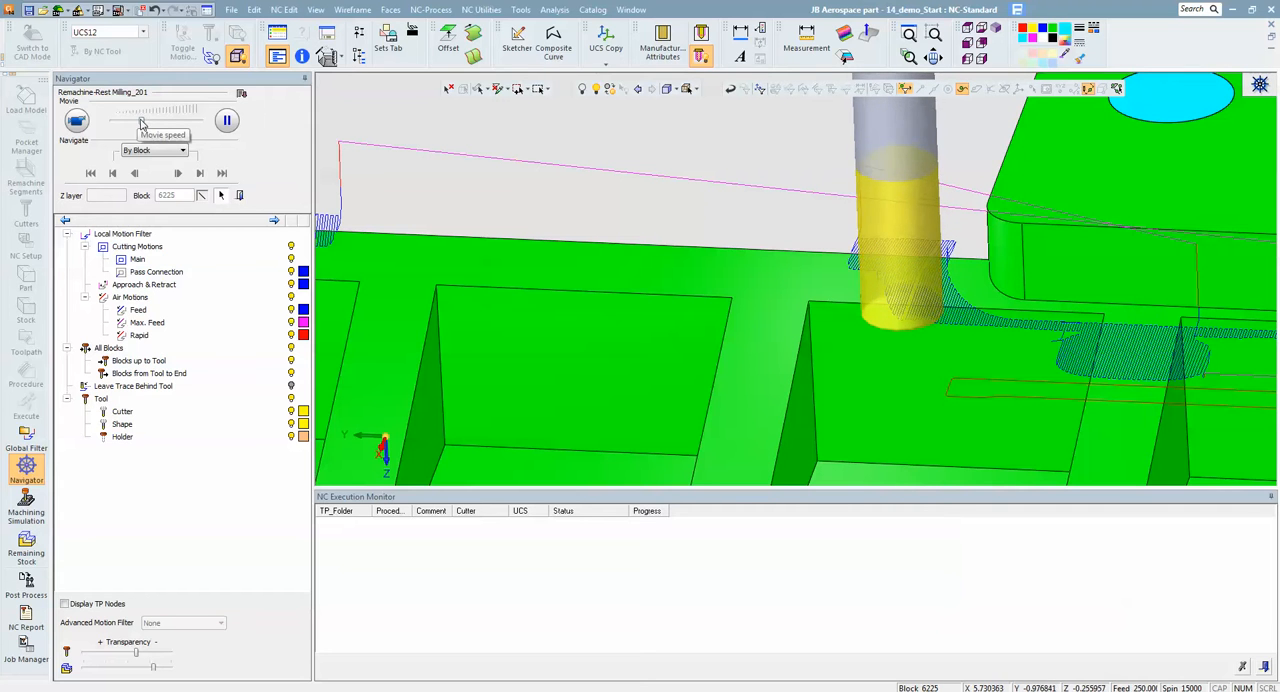
pyautogui.moveTo(174, 125); pyautogui.dragTo(184, 124)
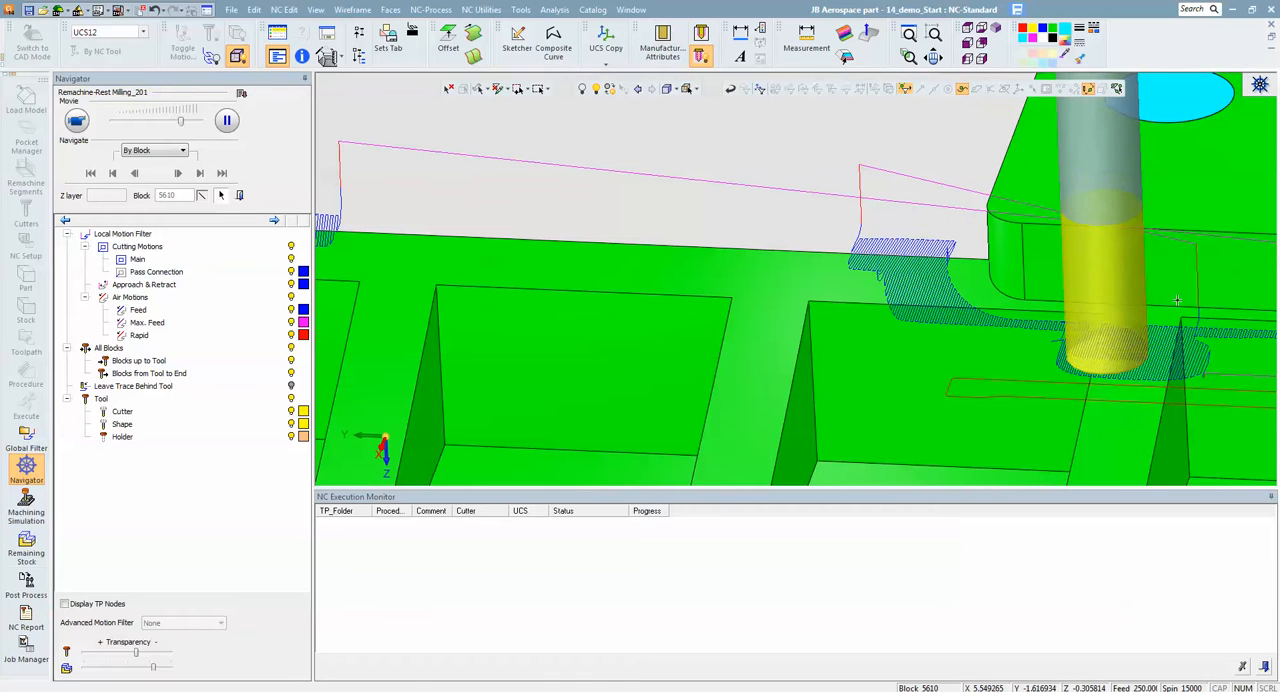
# - Examine the moving cutter around the ribs and end lugs from several angles, and close the Navigator
pyautogui.moveTo(1120, 350); pyautogui.dragTo(1168, 344, button='middle')
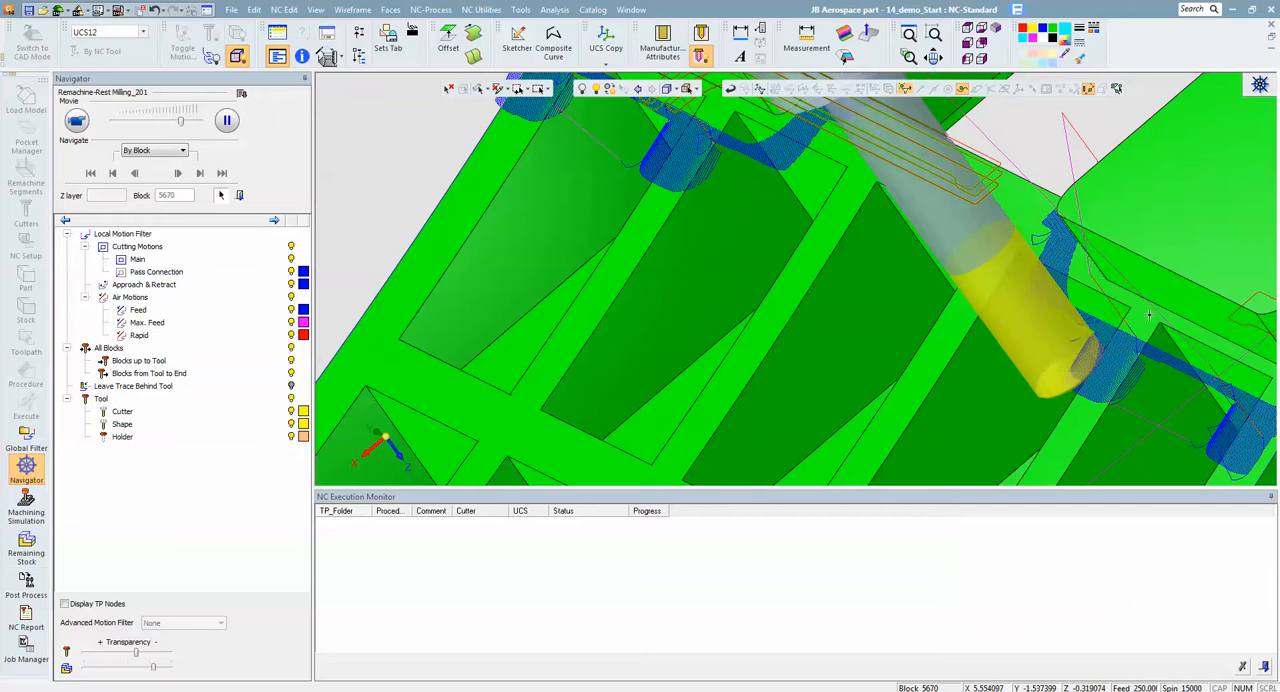
pyautogui.moveTo(1150, 320); pyautogui.dragTo(916, 259, button='middle')
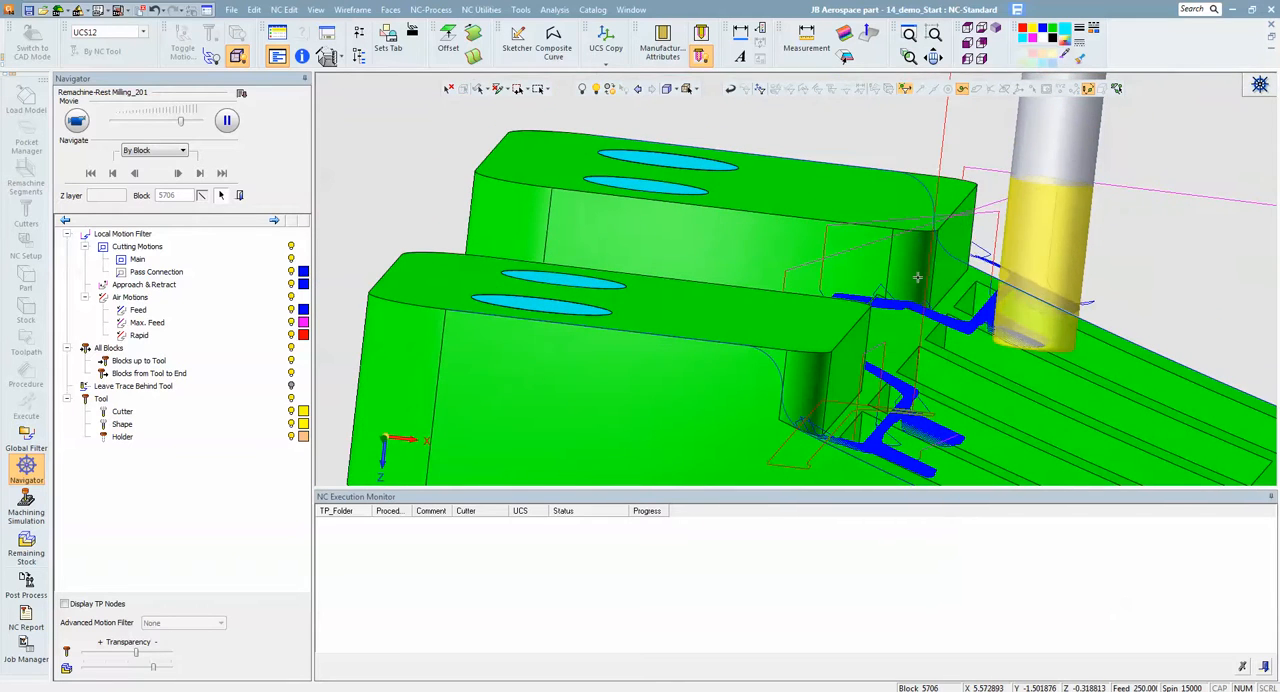
pyautogui.moveTo(916, 259); pyautogui.dragTo(869, 257, button='middle')
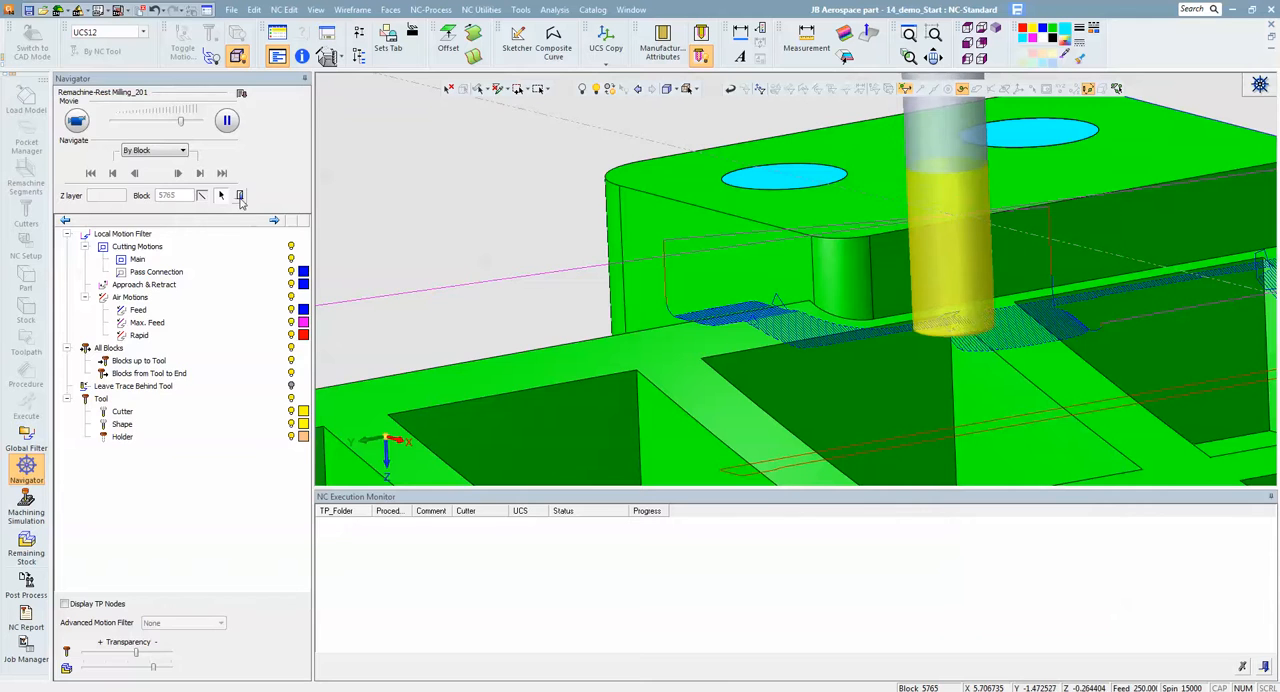
pyautogui.click(240, 197)
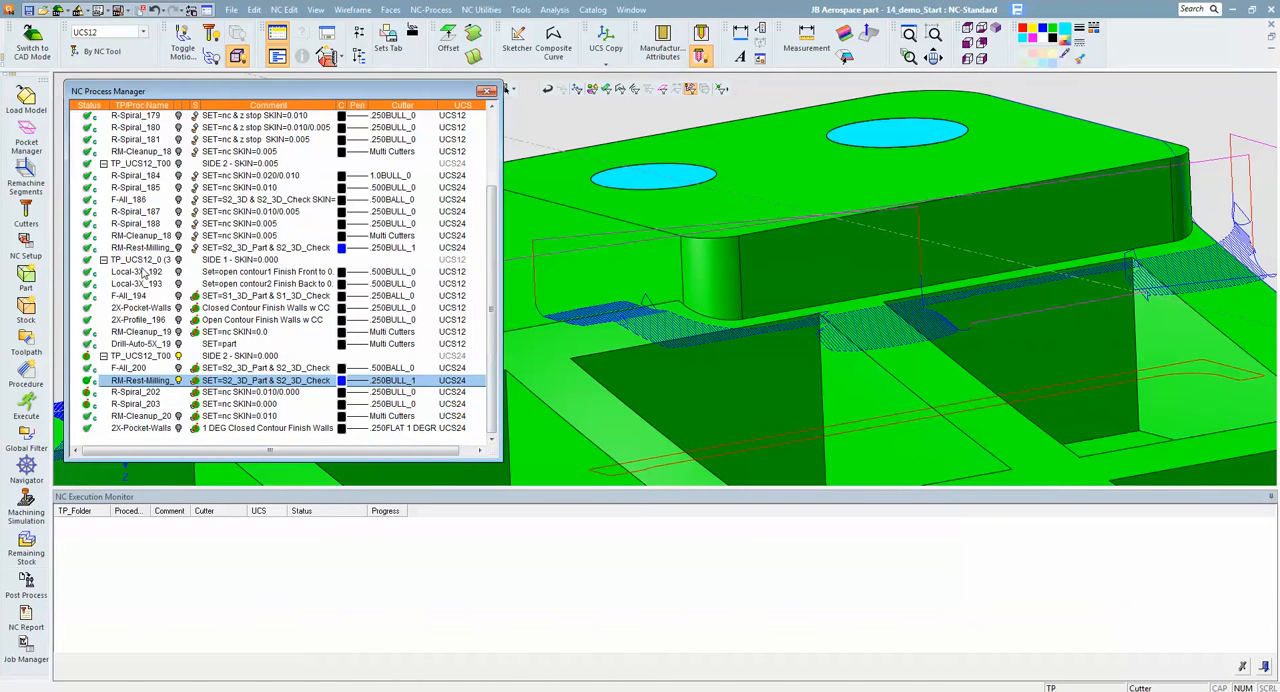
# - Hide the side 2 rest-milling toolpath and briefly view the side 1 2X-Pocket-Walls closed contour toolpath
pyautogui.click(180, 382)
pyautogui.click(178, 309)
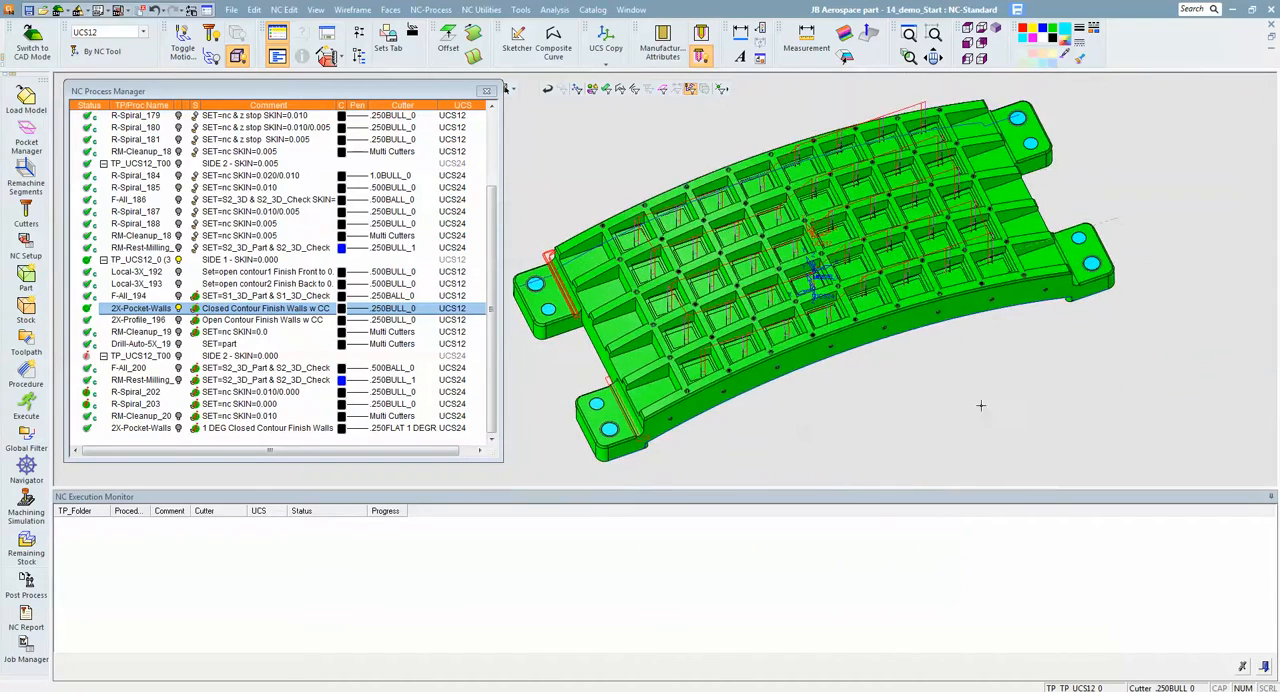
pyautogui.click(179, 309)
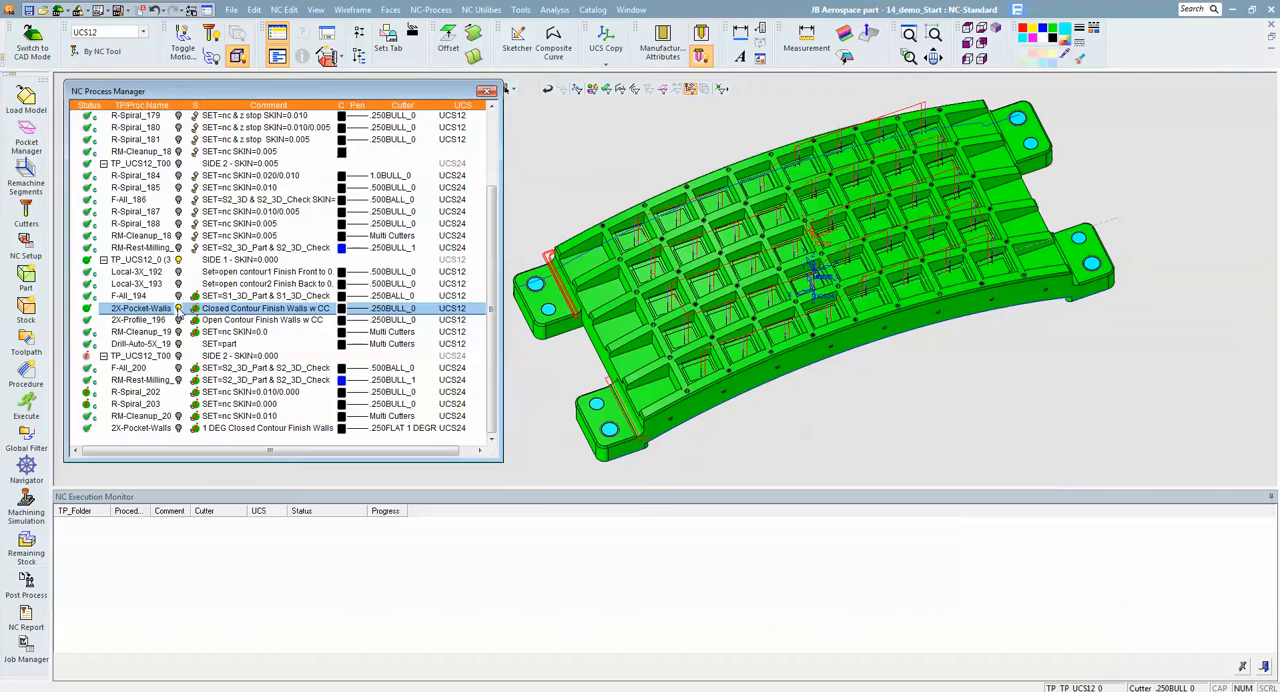
# - Display the 2X-Profile_196 open contour toolpath, examine its wall motions at the part's open-ended pockets from several angles, and hide it
pyautogui.click(179, 321)
pyautogui.scroll(5, 693, 258)
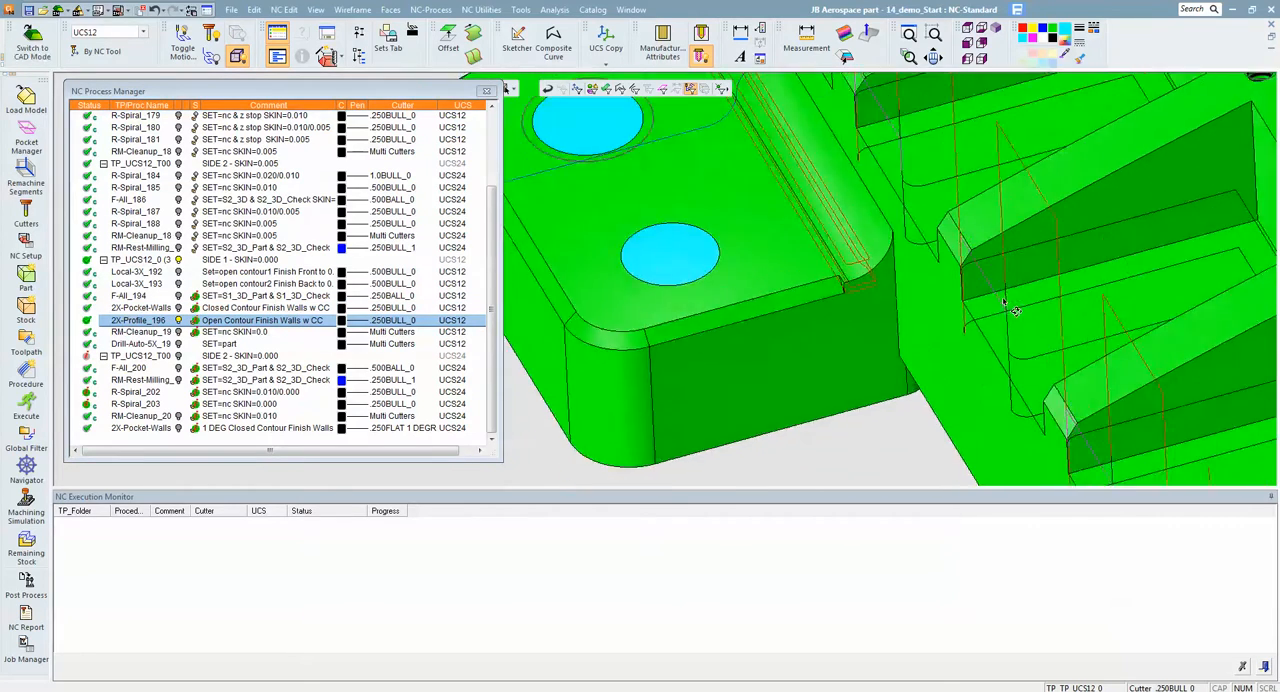
pyautogui.moveTo(1000, 296); pyautogui.dragTo(971, 332, button='middle')
pyautogui.scroll(3, 971, 332)
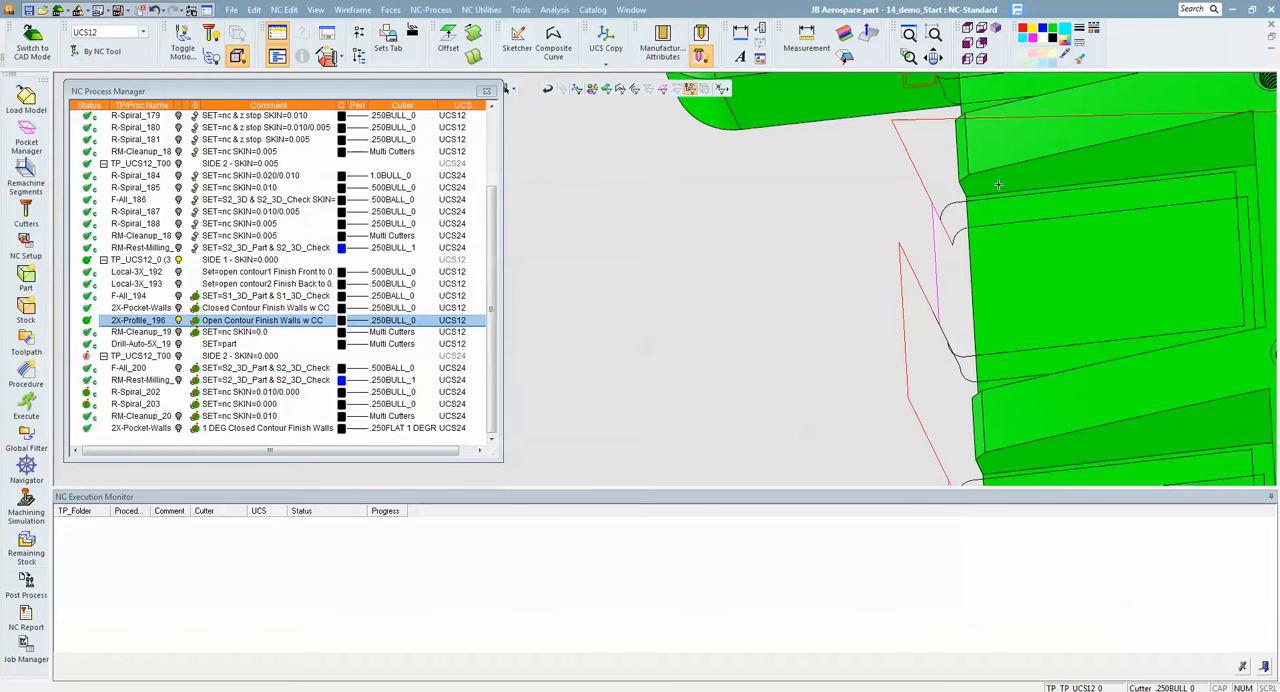
pyautogui.moveTo(948, 266); pyautogui.dragTo(997, 262, button='middle')
pyautogui.scroll(-5, 991, 294)
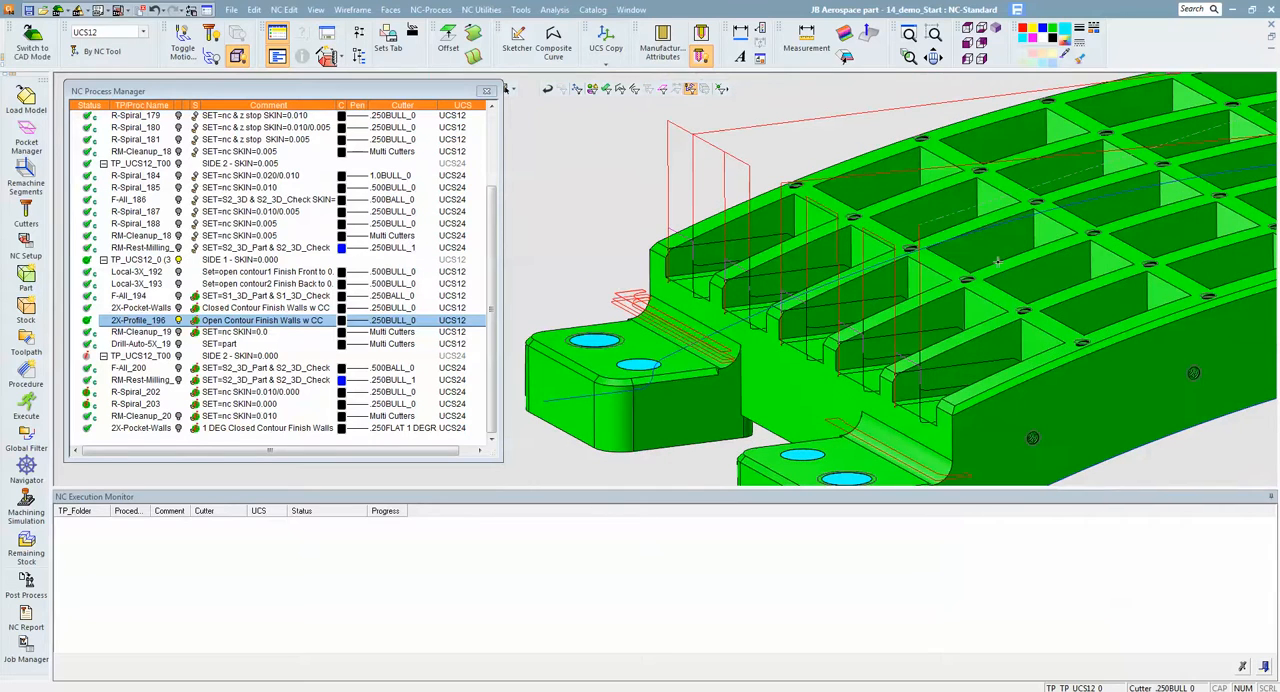
pyautogui.moveTo(1039, 266); pyautogui.dragTo(1009, 263, button='middle')
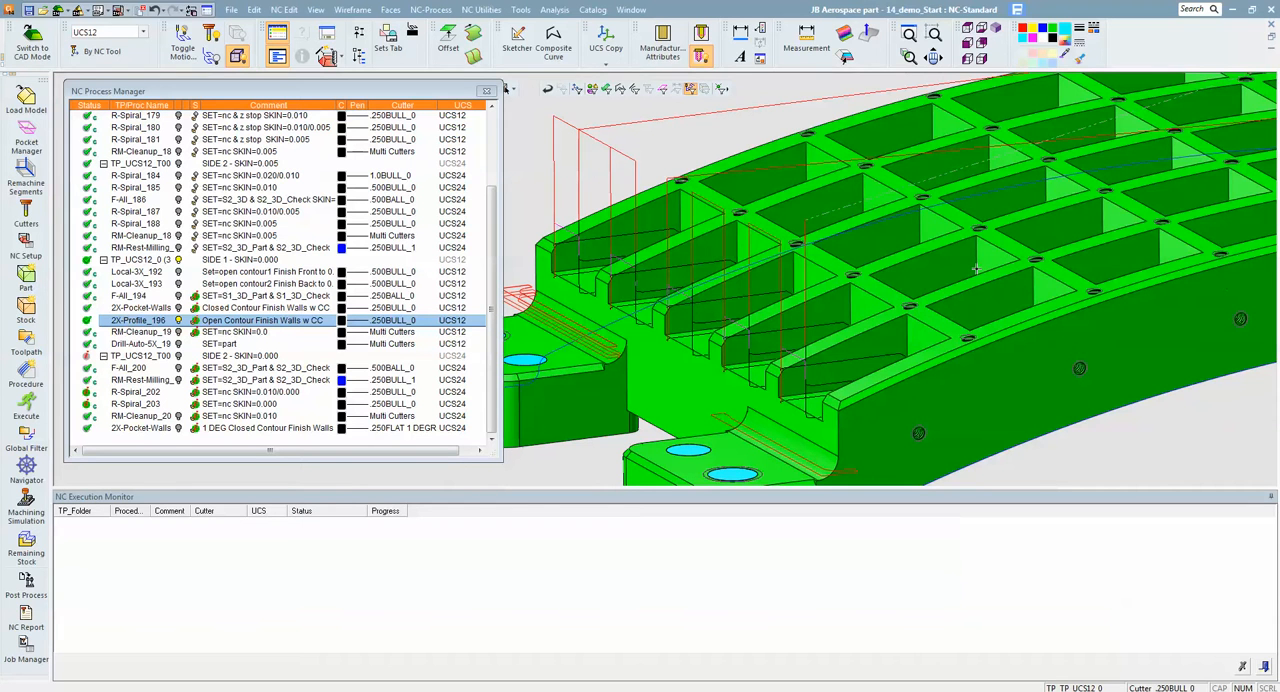
pyautogui.scroll(-4, 921, 230)
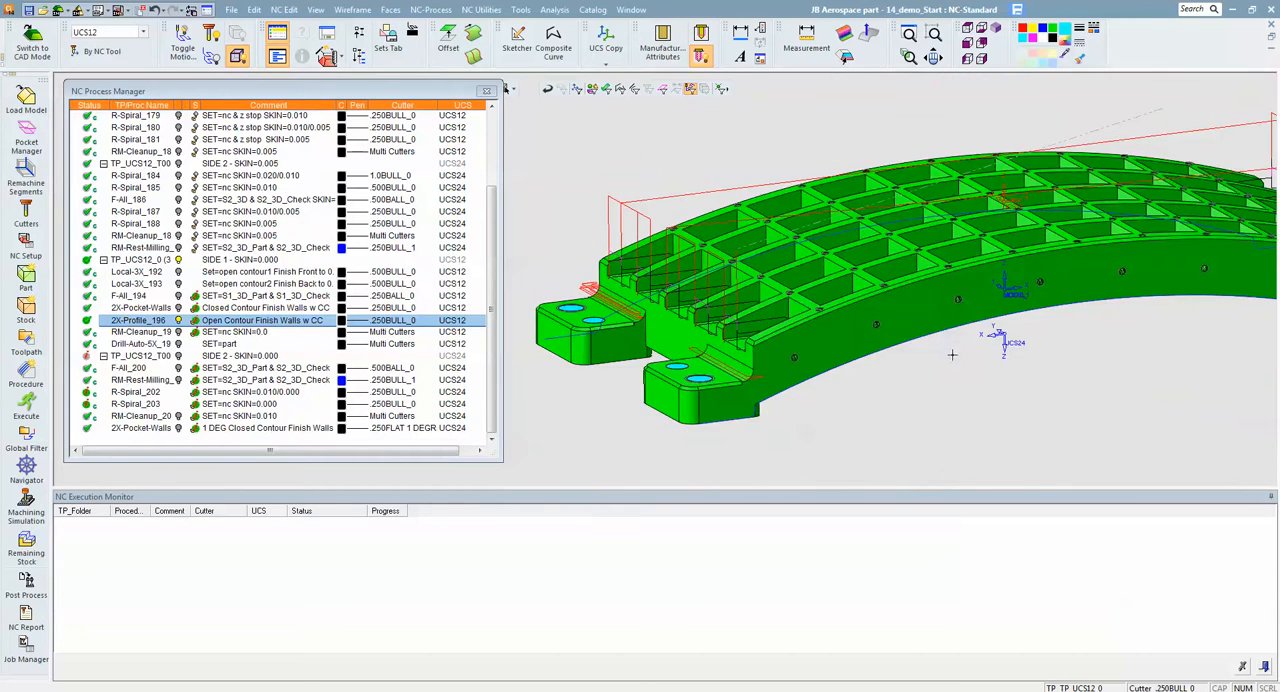
pyautogui.moveTo(930, 298); pyautogui.dragTo(917, 330, button='middle')
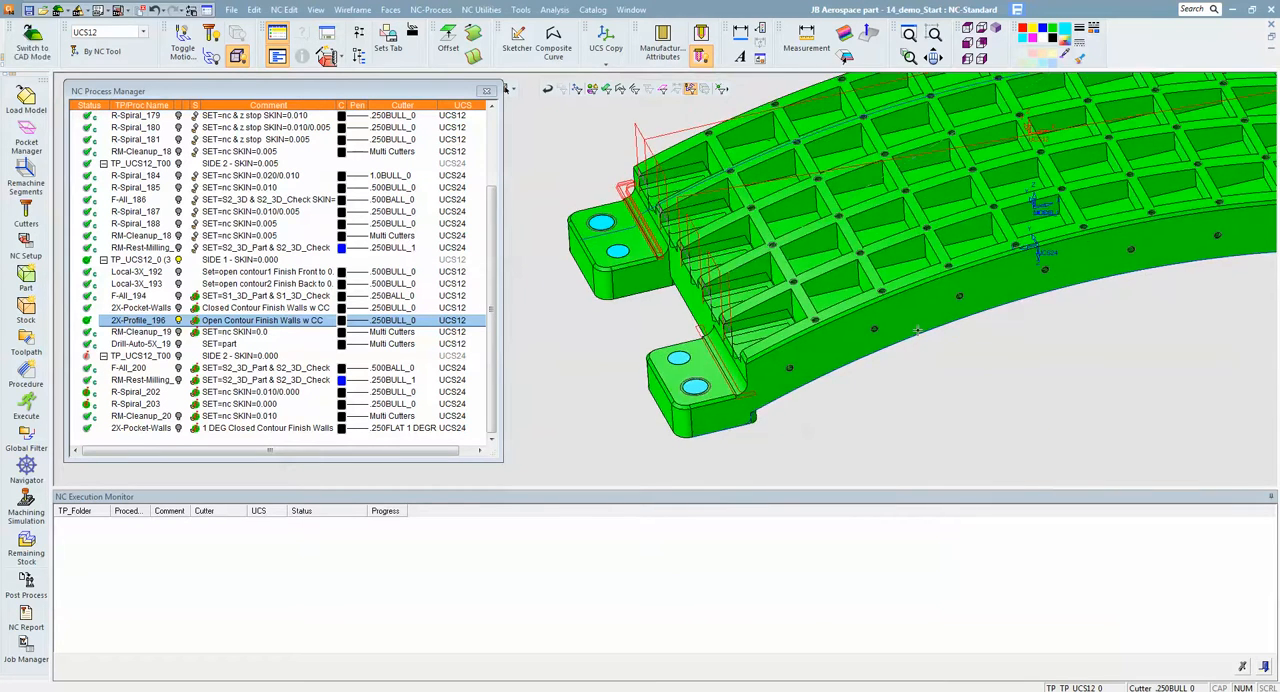
pyautogui.moveTo(949, 273); pyautogui.dragTo(831, 311, button='middle')
pyautogui.scroll(-4, 831, 311)
pyautogui.click(178, 320)
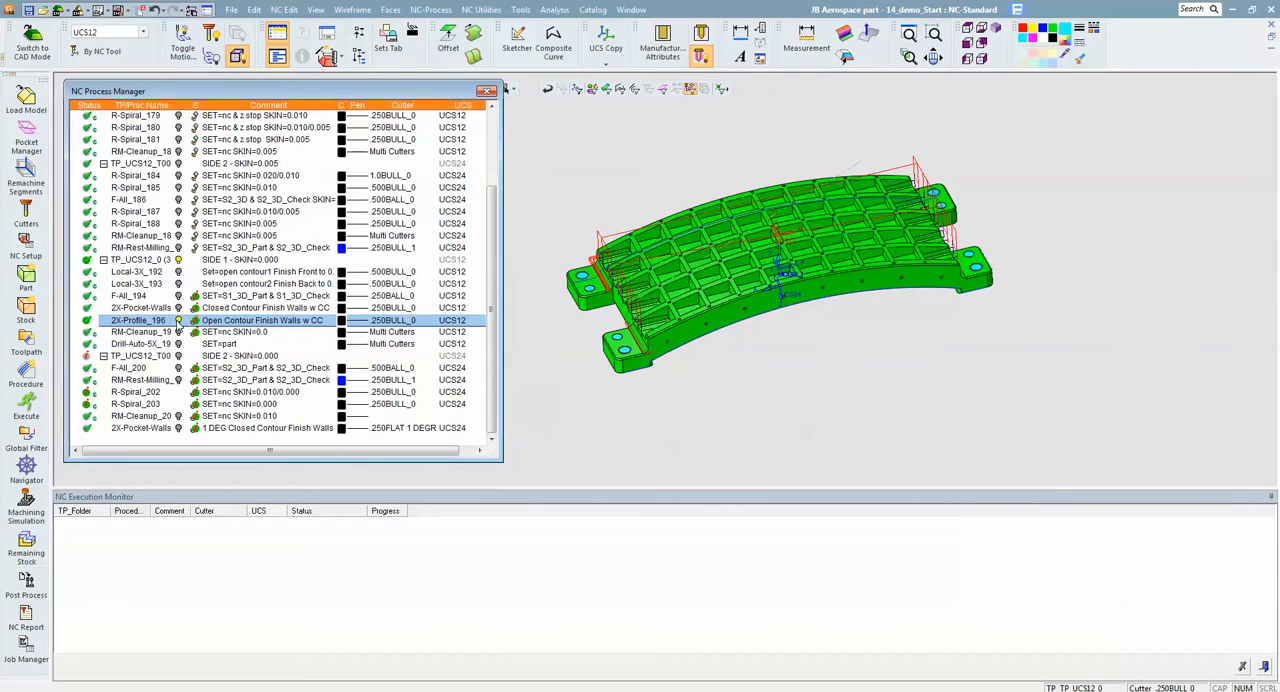
# - Display the Drill-Auto-5X toolpath, inspect its drilling motions along the part, hide it, and view the part's hole locations
pyautogui.click(179, 344)
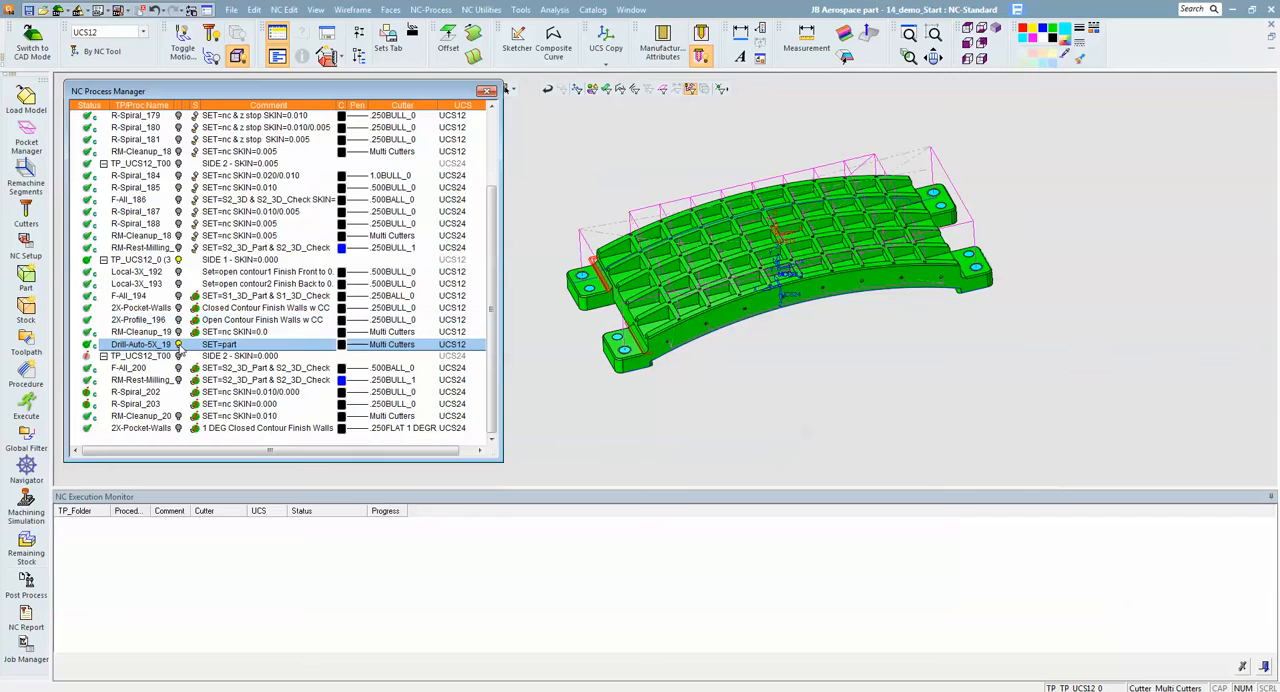
pyautogui.scroll(6, 668, 335)
pyautogui.moveTo(668, 335); pyautogui.dragTo(890, 300, button='middle')
pyautogui.click(179, 344)
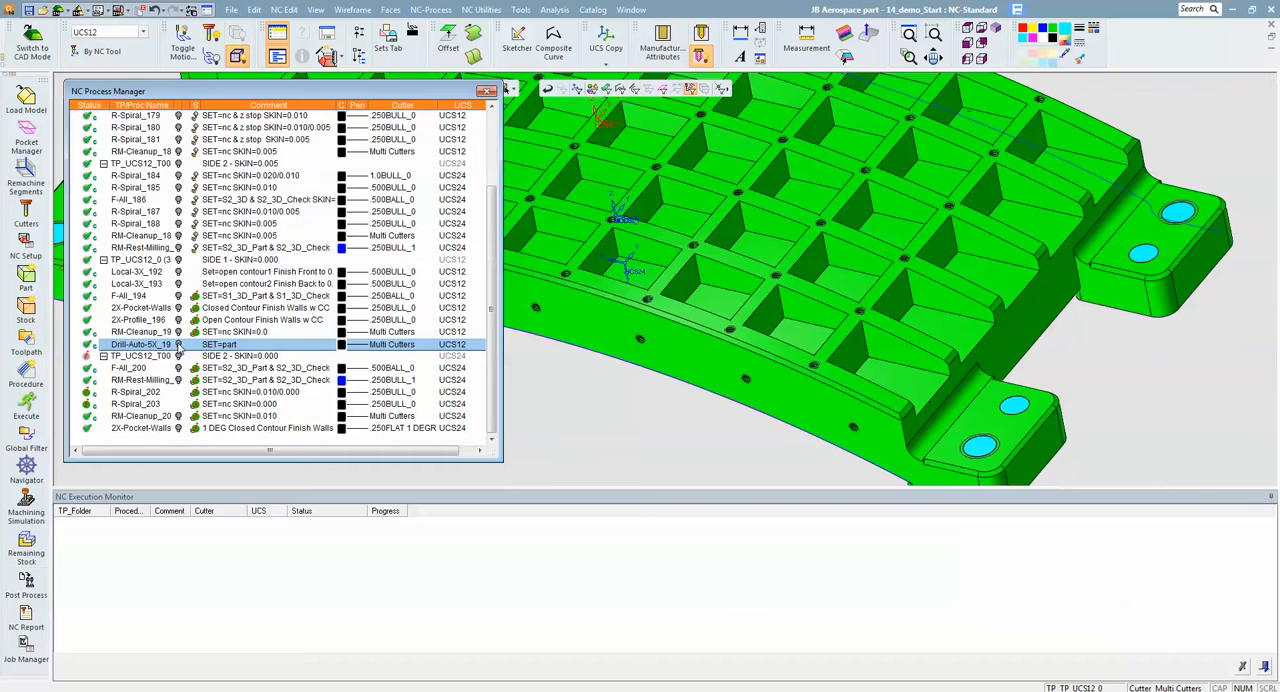
pyautogui.keyDown('ctrl'); pyautogui.moveTo(935, 212); pyautogui.dragTo(800, 241, button='right'); pyautogui.keyUp('ctrl')
pyautogui.keyDown('ctrl'); pyautogui.moveTo(800, 241); pyautogui.dragTo(1120, 297, button='middle'); pyautogui.keyUp('ctrl')
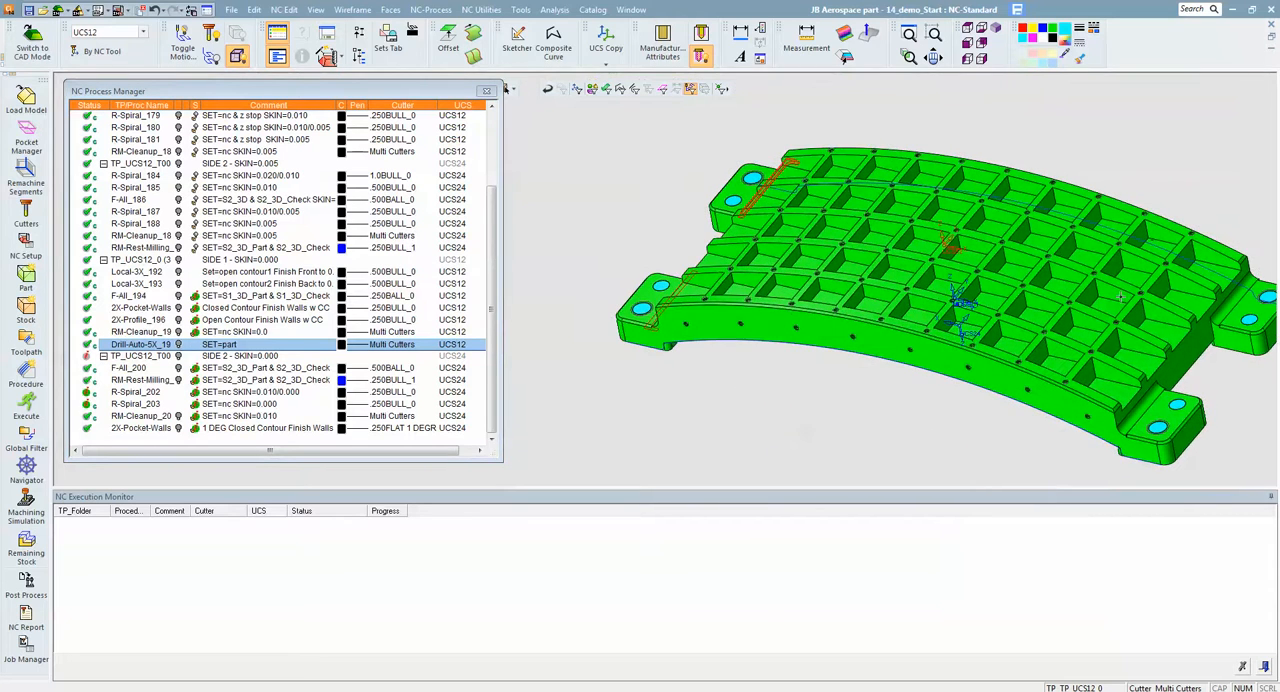